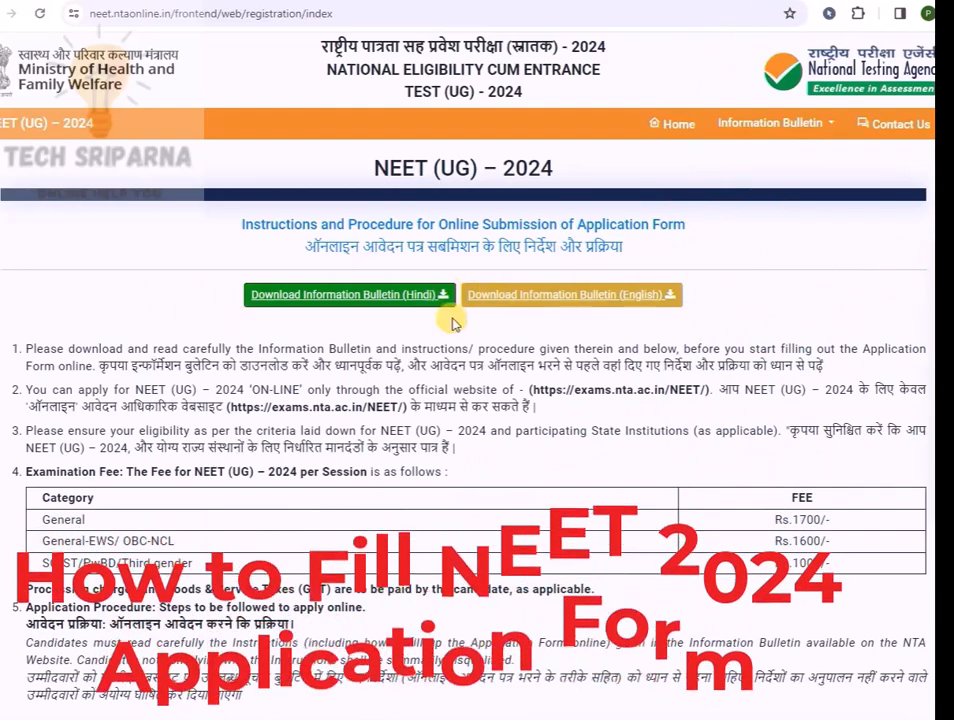
Scroll past the fee table to the Upload Scanned Images rules (photo 10–200 kb, signature 4–30 kb, PwD certificate 10–300 kb)
scroll(577, 313, down, 2)
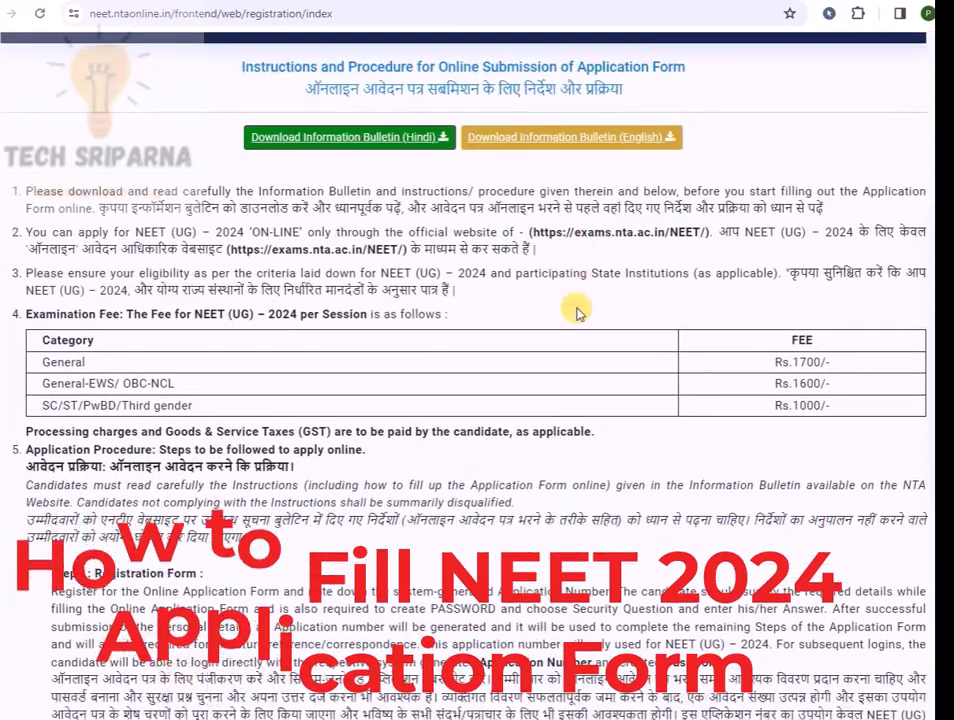
scroll(88, 285, down, 1)
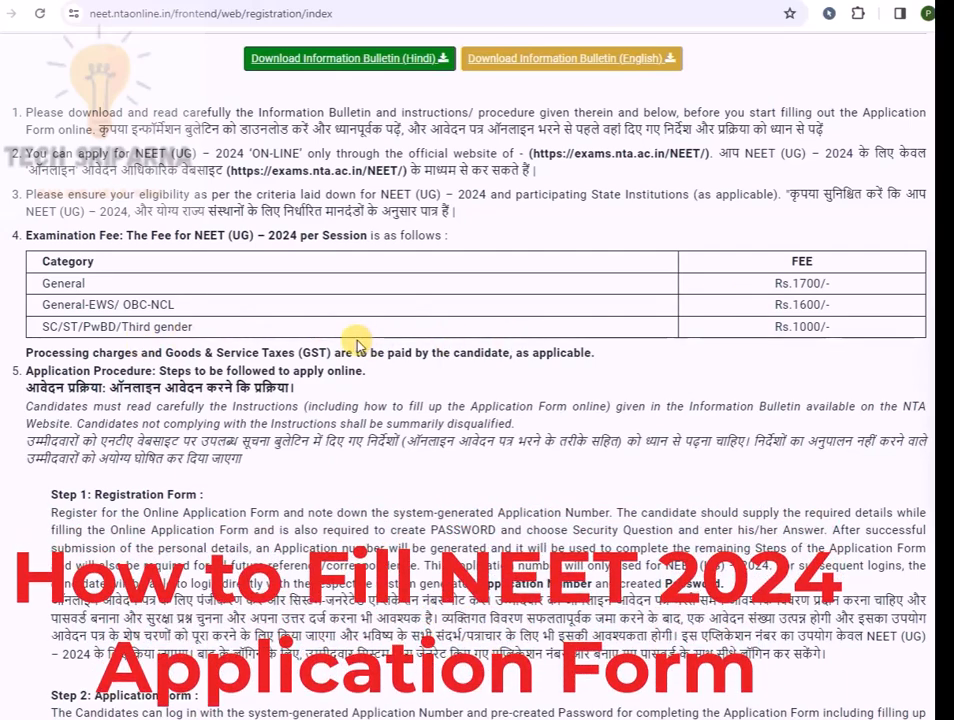
scroll(357, 344, down, 2)
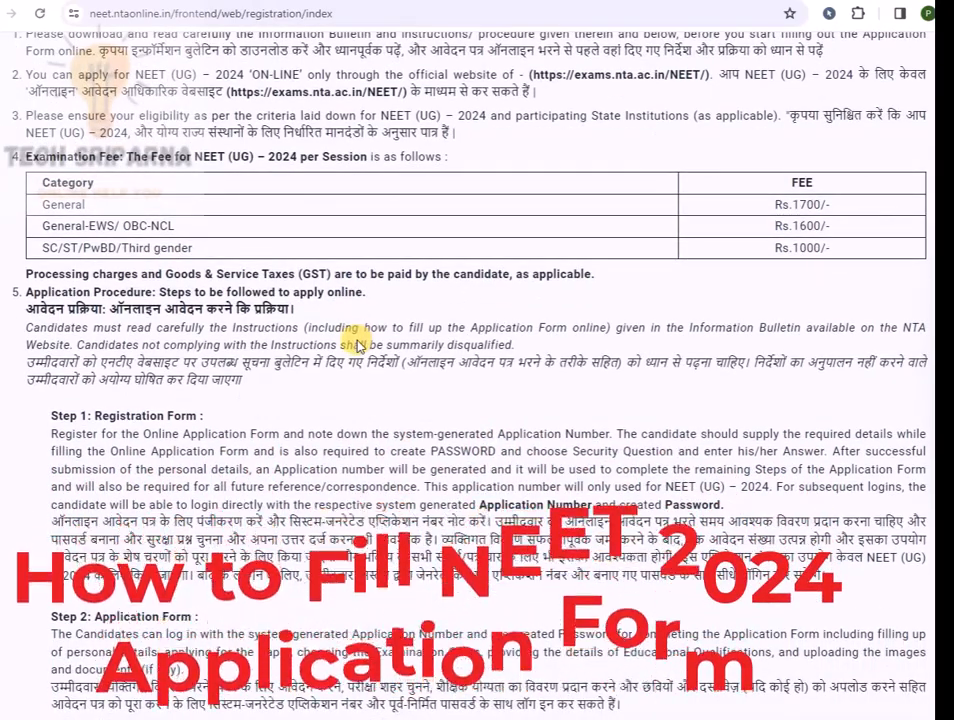
scroll(357, 344, down, 10)
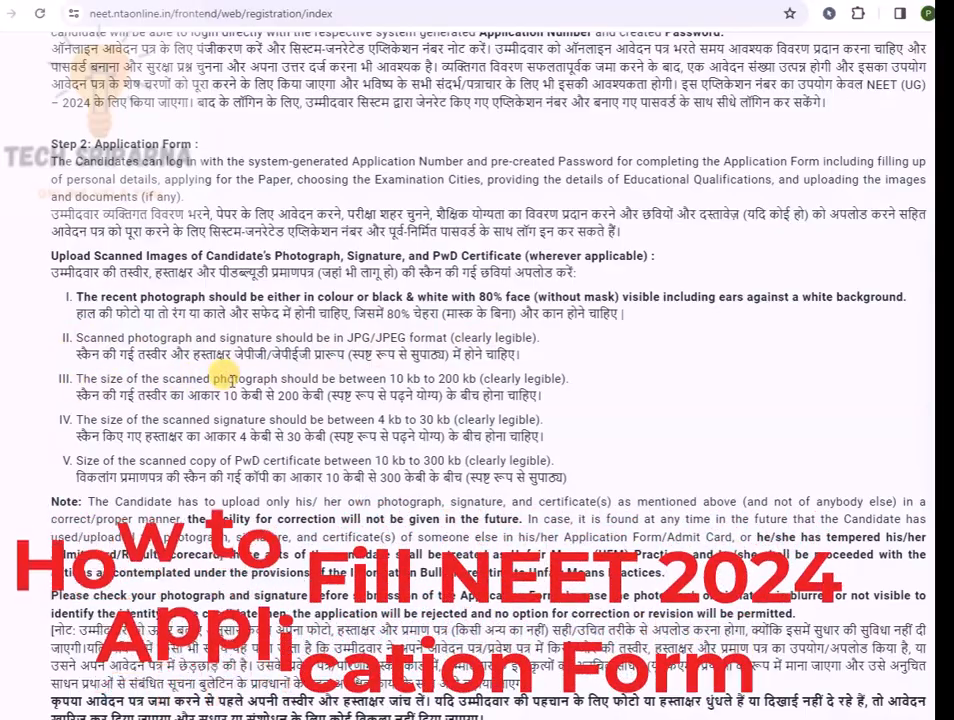
scroll(230, 378, up, 8)
scroll(232, 379, down, 3)
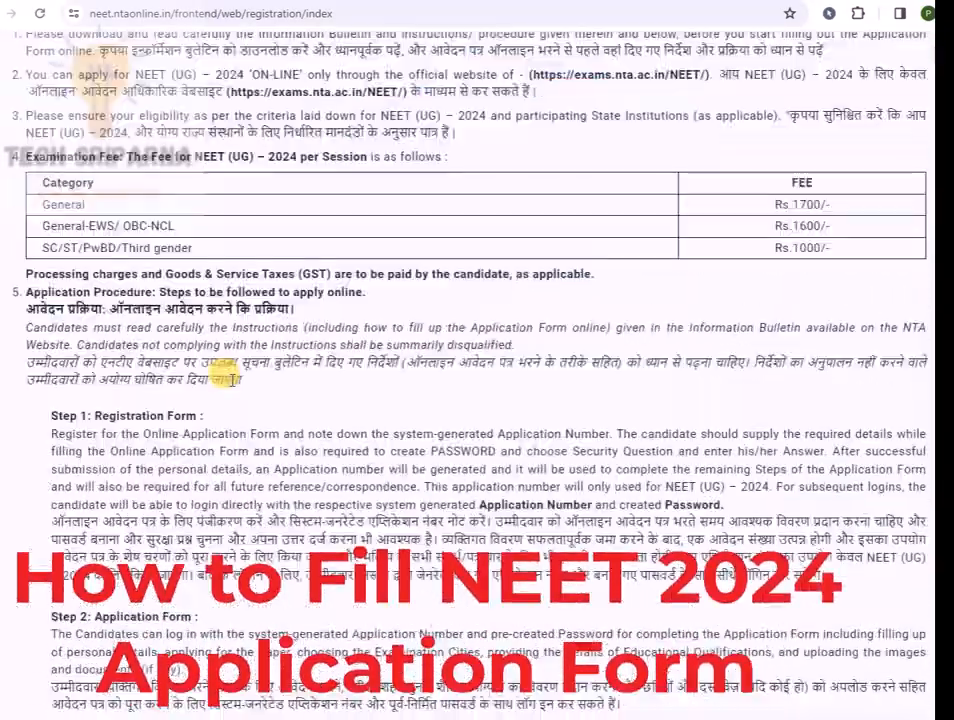
scroll(230, 378, down, 5)
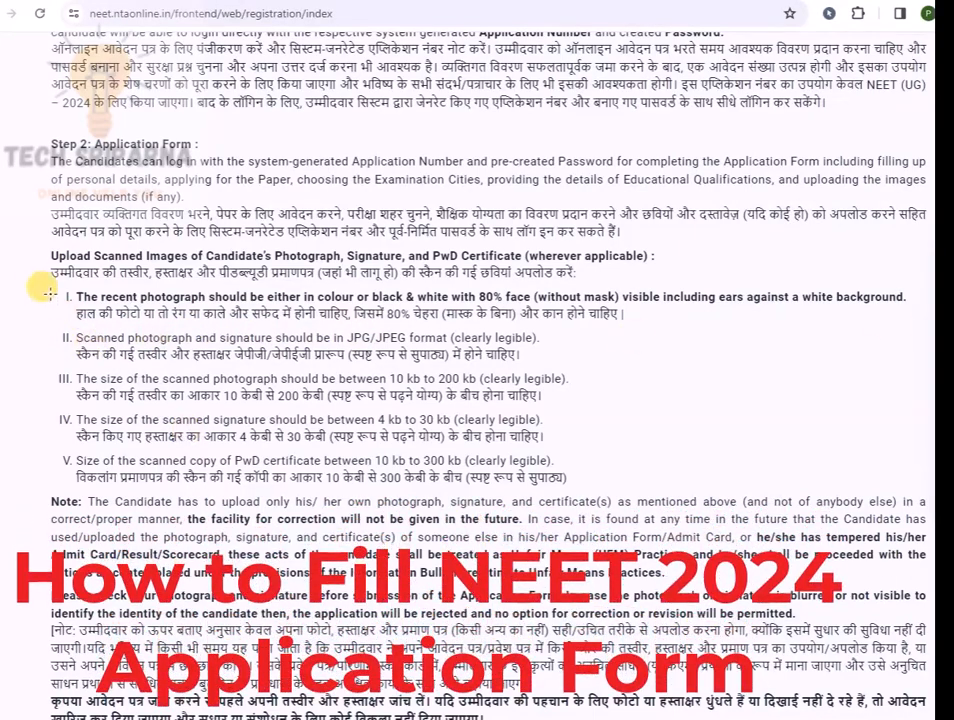
drag(22, 240, 916, 487)
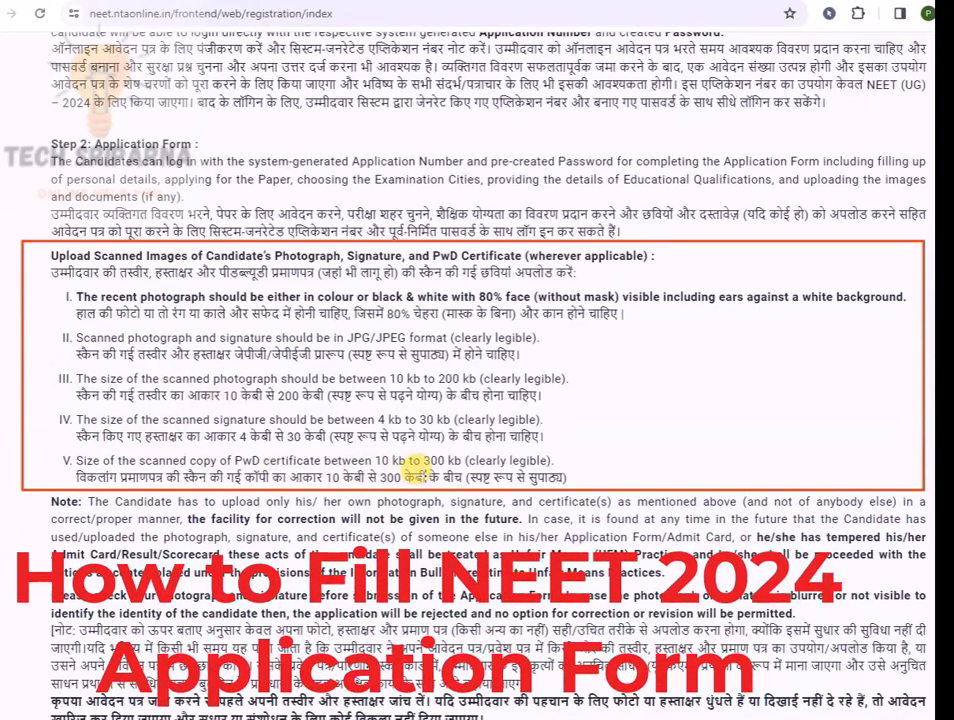
Read through the Step 3 fee-payment and password-policy rules, then tick the Information Bulletin declaration
scroll(413, 466, down, 3)
scroll(548, 369, down, 1)
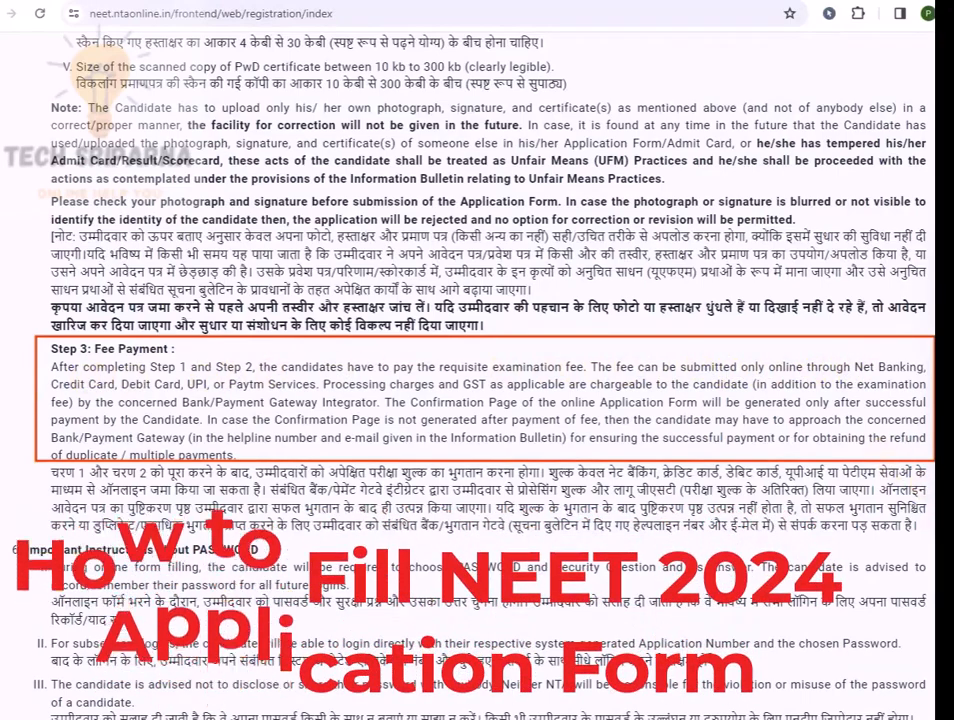
scroll(430, 553, down, 1)
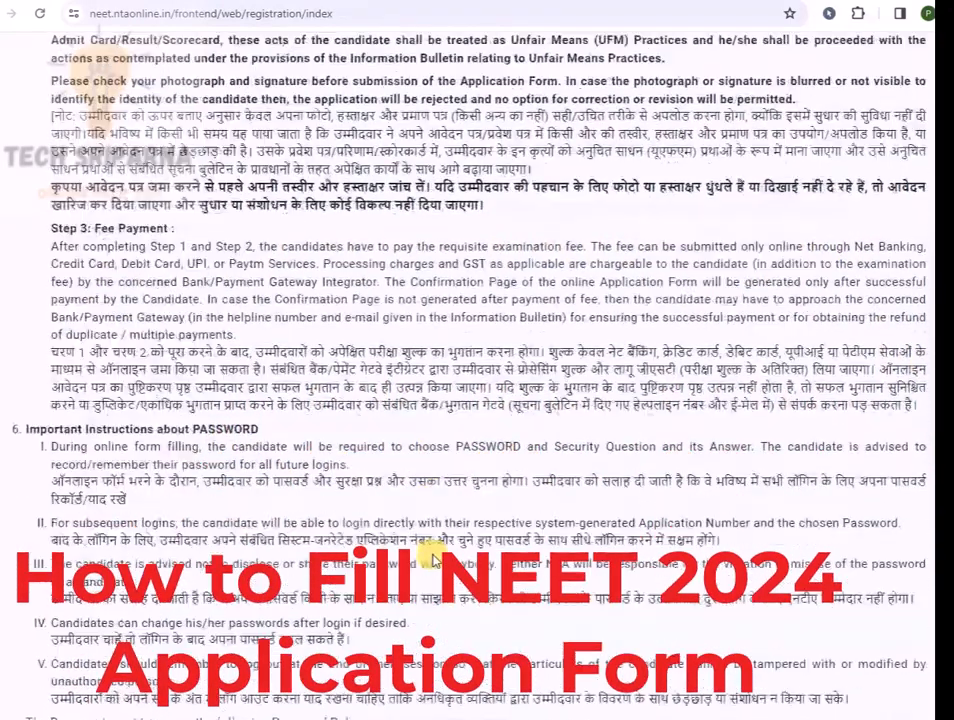
scroll(430, 553, down, 4)
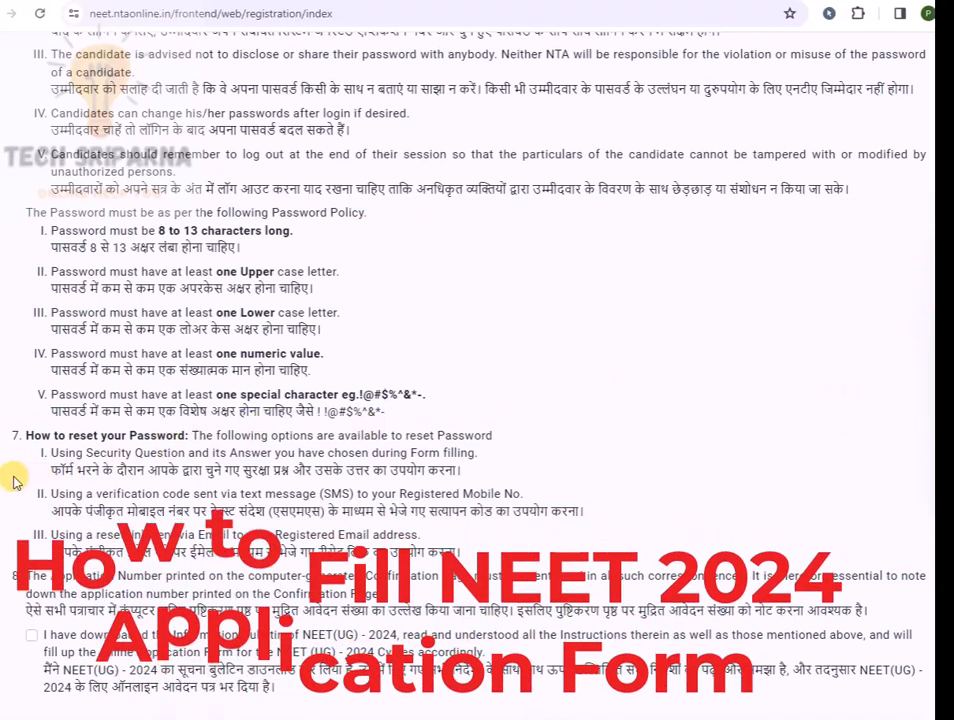
scroll(40, 475, down, 3)
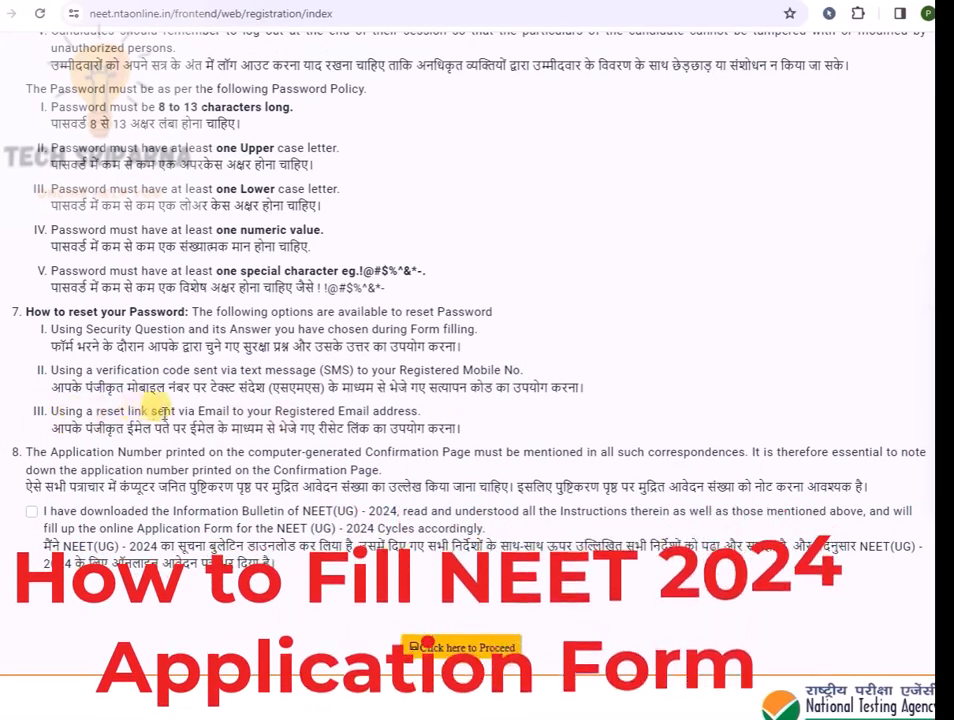
click(33, 512)
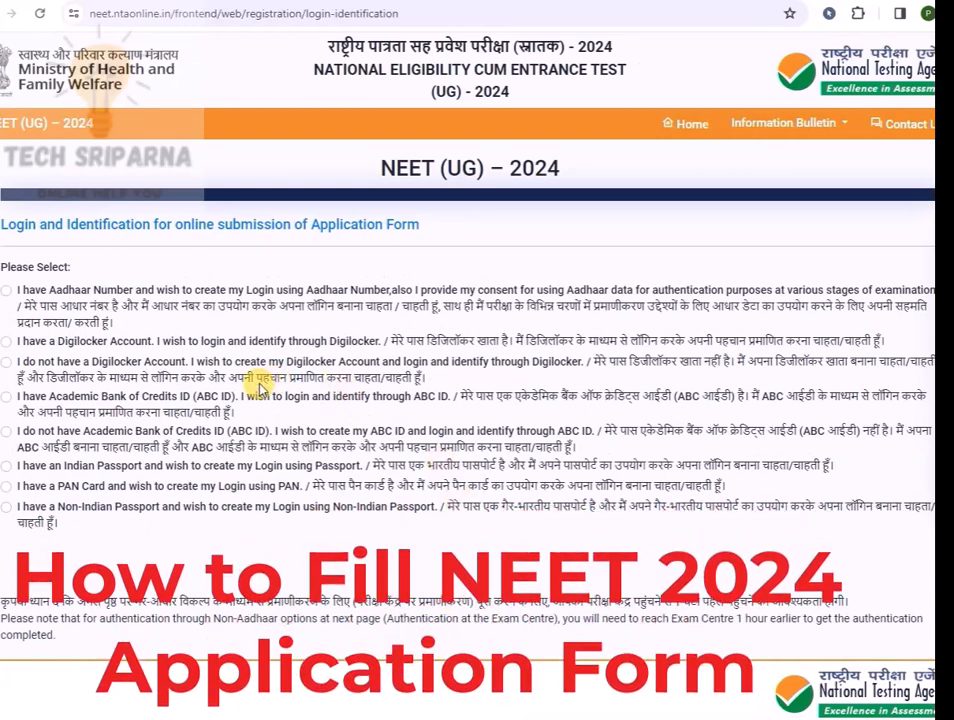
Choose Aadhaar as the identification method, enter the Aadhaar number and request an OTP
click(7, 291)
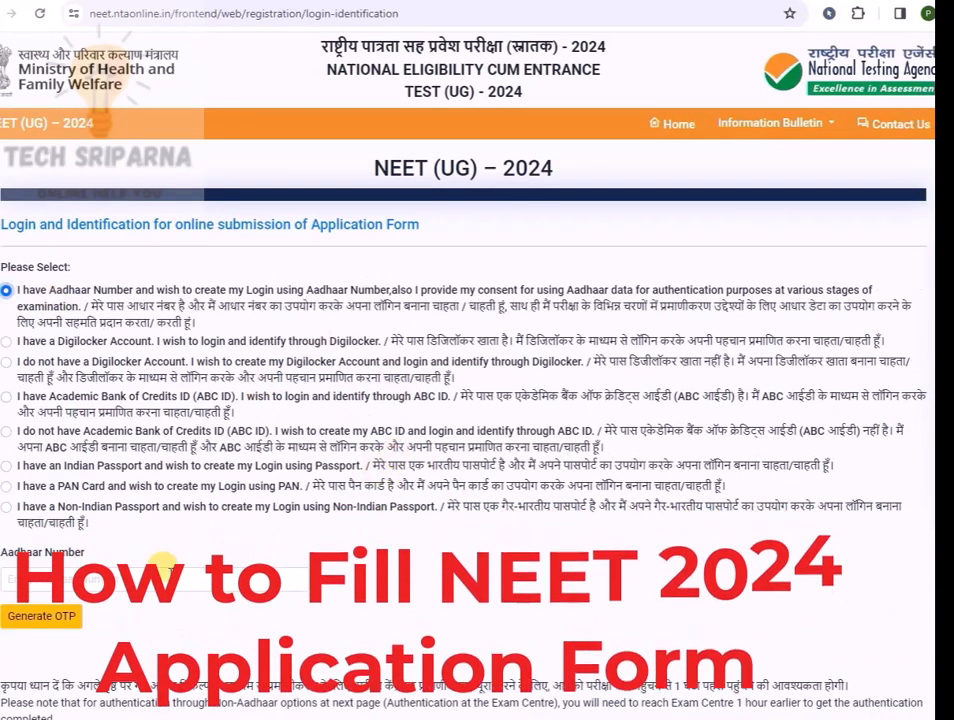
click(128, 579)
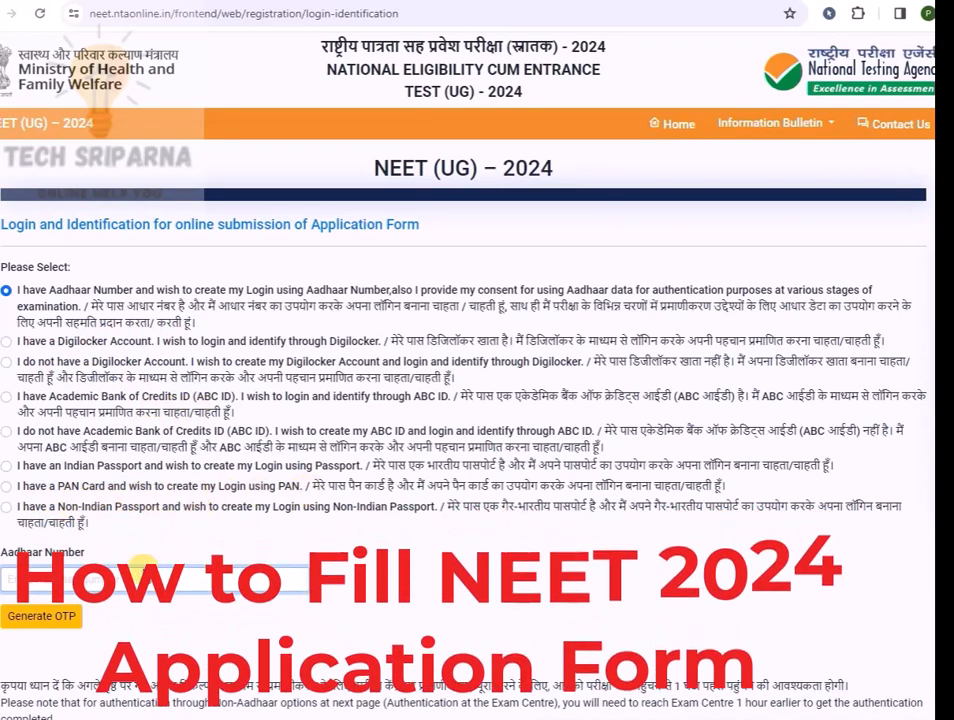
click(107, 580)
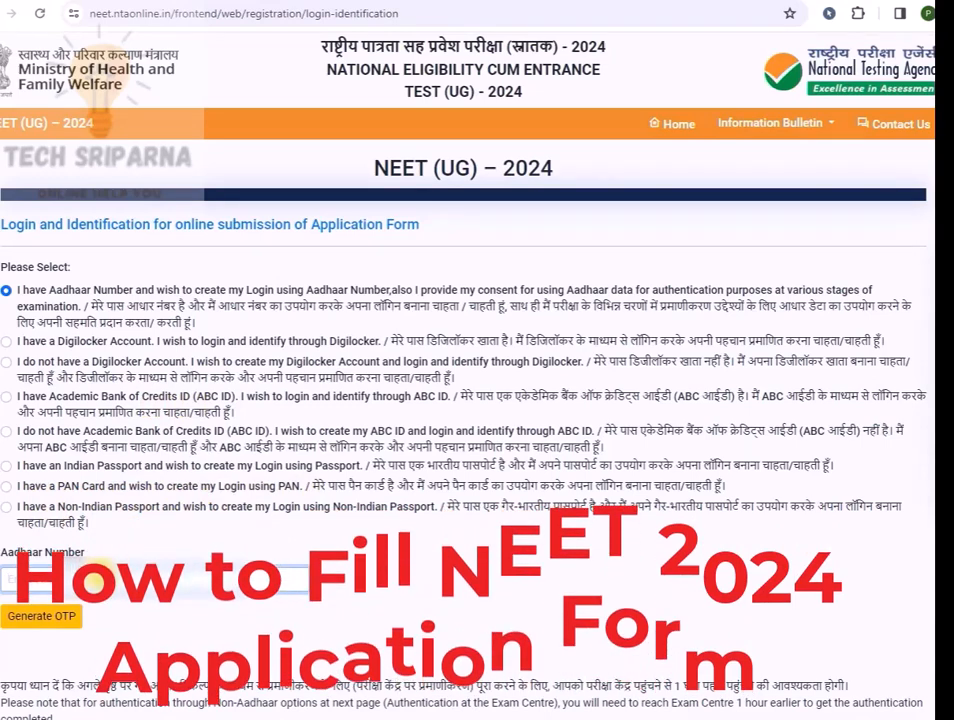
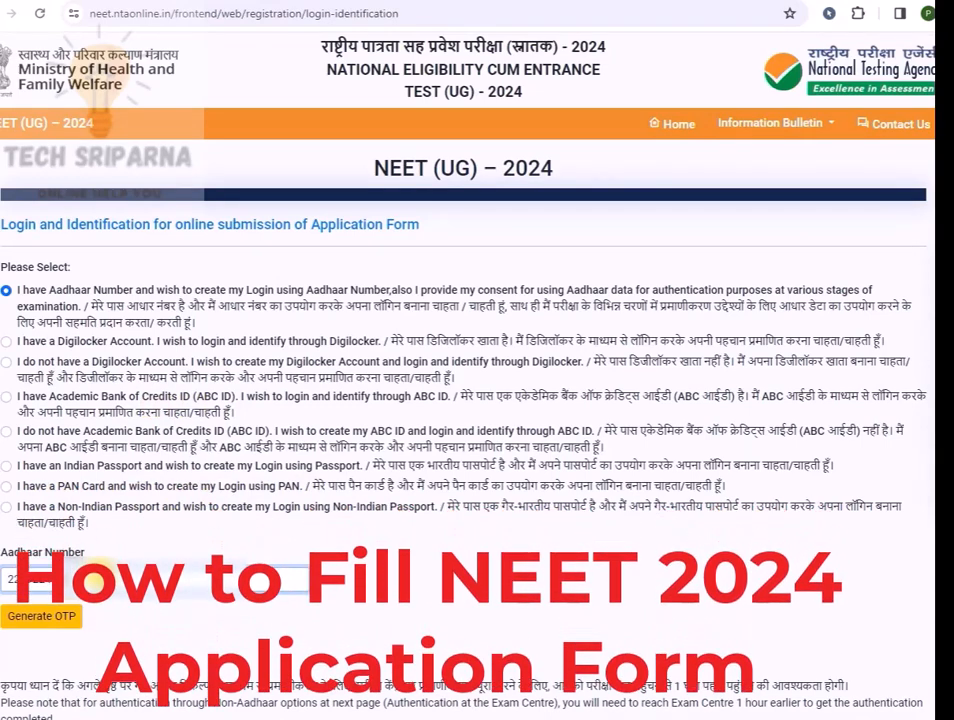
click(195, 611)
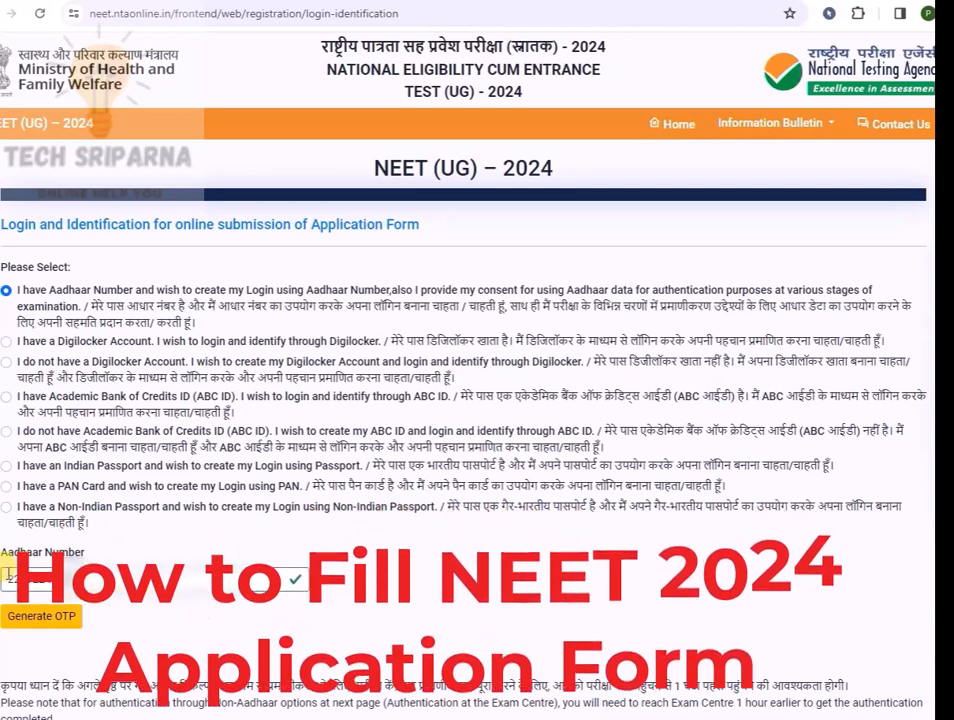
click(41, 615)
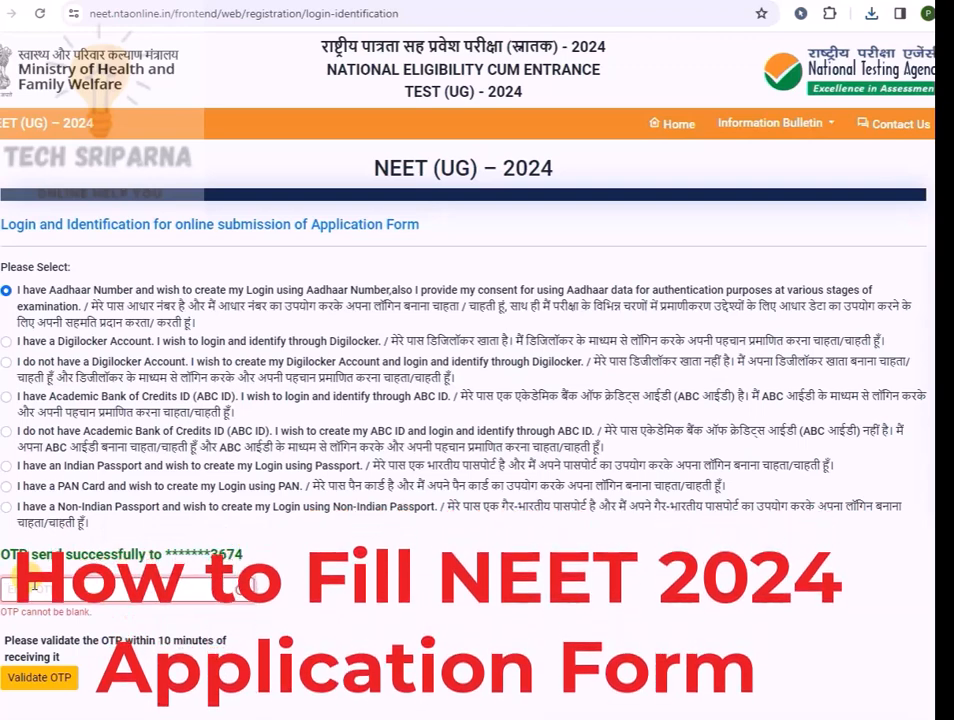
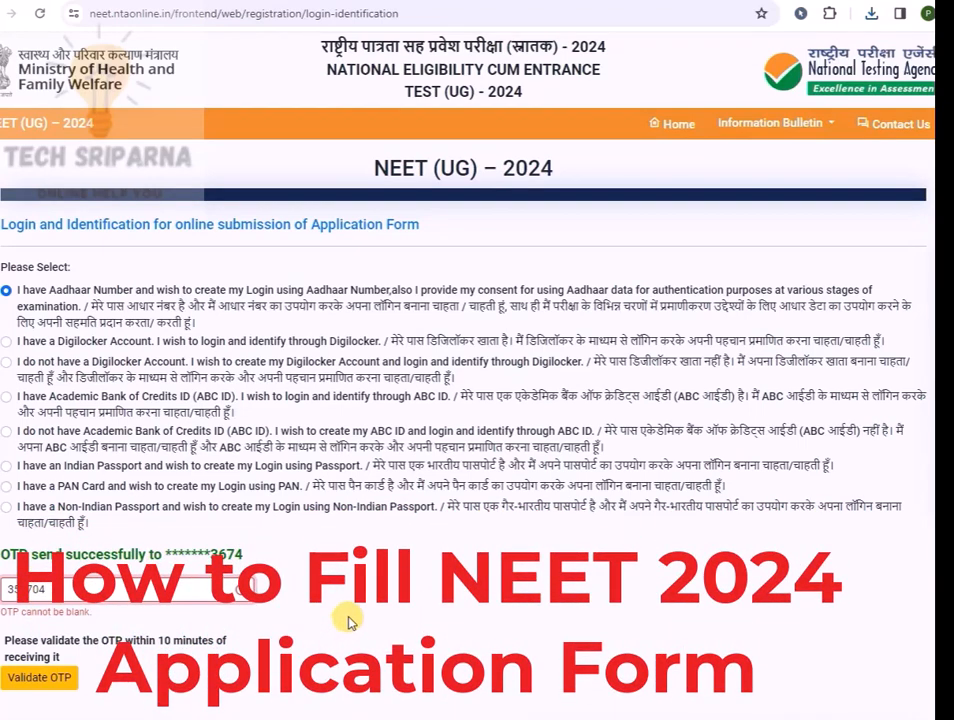
Enter the received OTP and validate it to open the registration form
scroll(296, 566, down, 1)
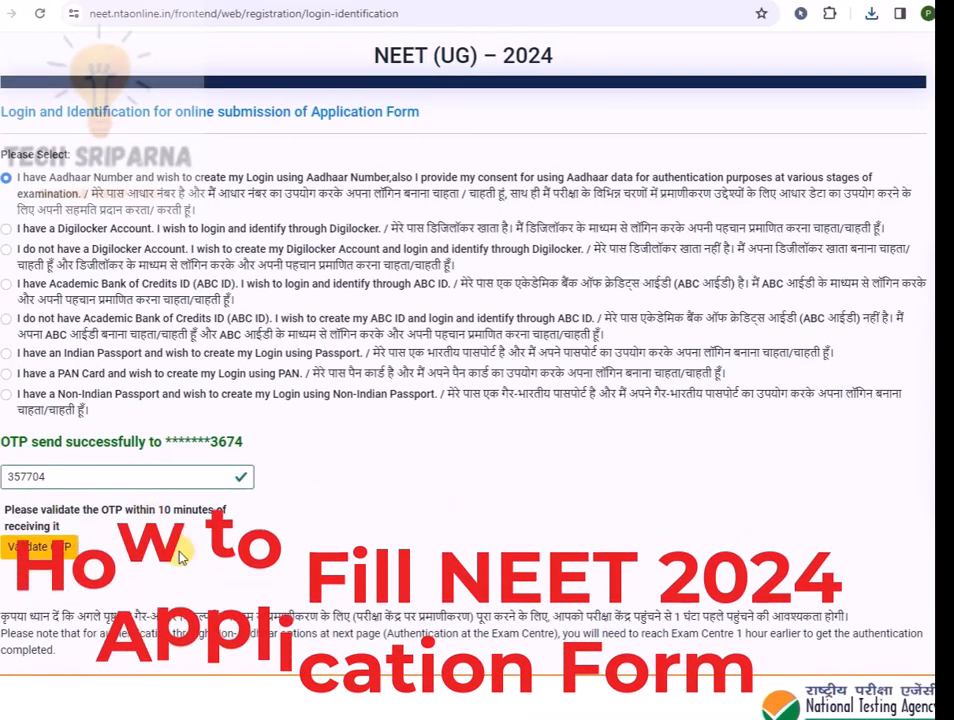
click(42, 547)
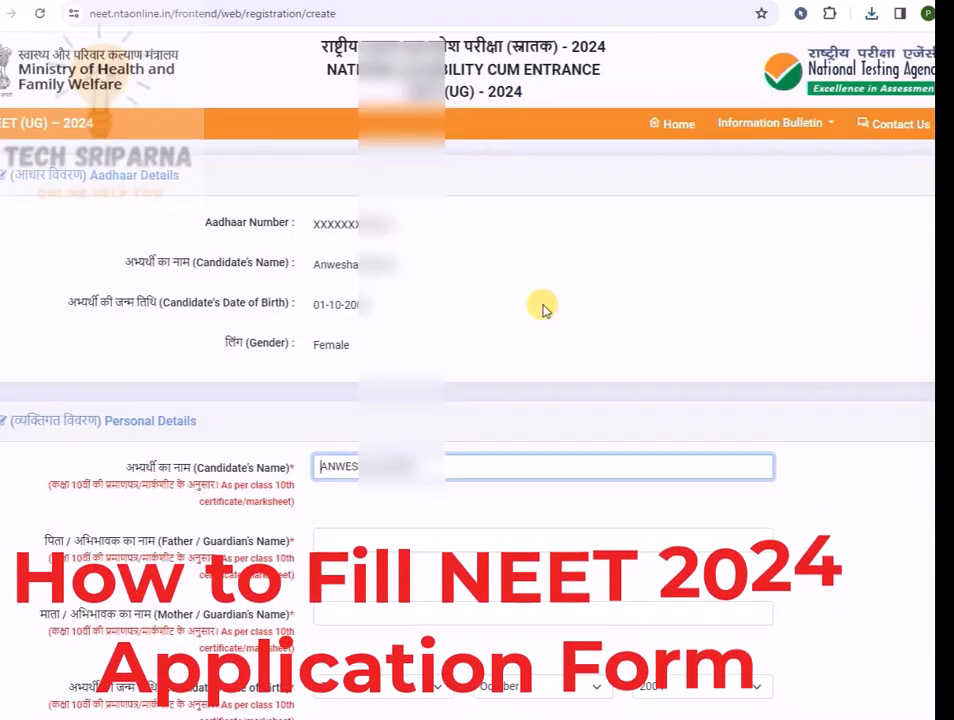
Confirm the candidate's name and enter the father's or guardian's full name
scroll(541, 309, down, 2)
click(396, 342)
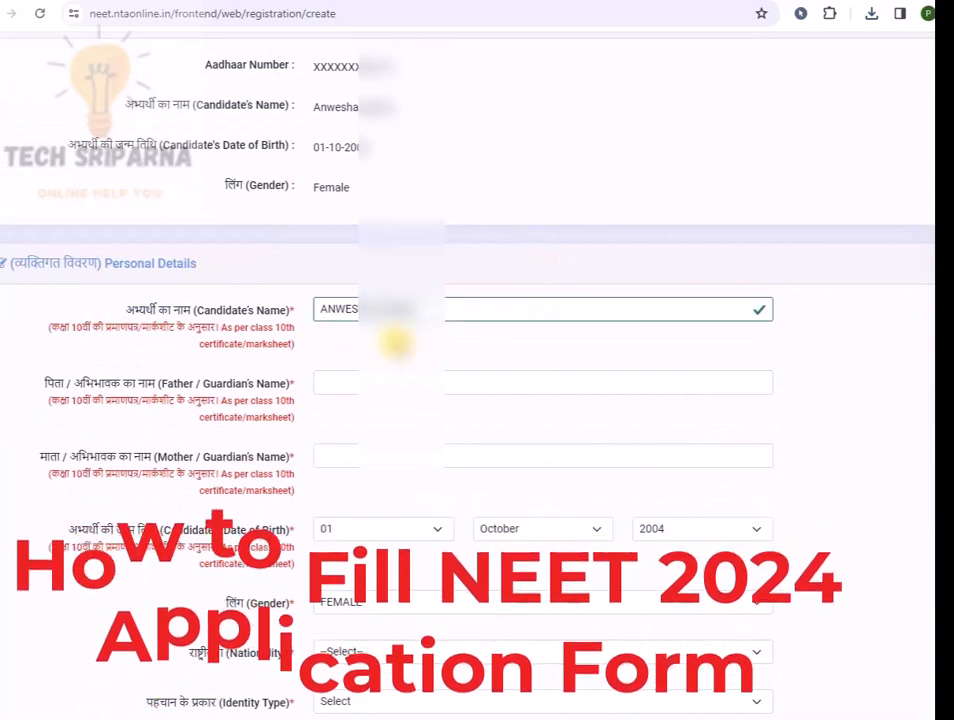
scroll(396, 342, down, 1)
scroll(464, 327, up, 3)
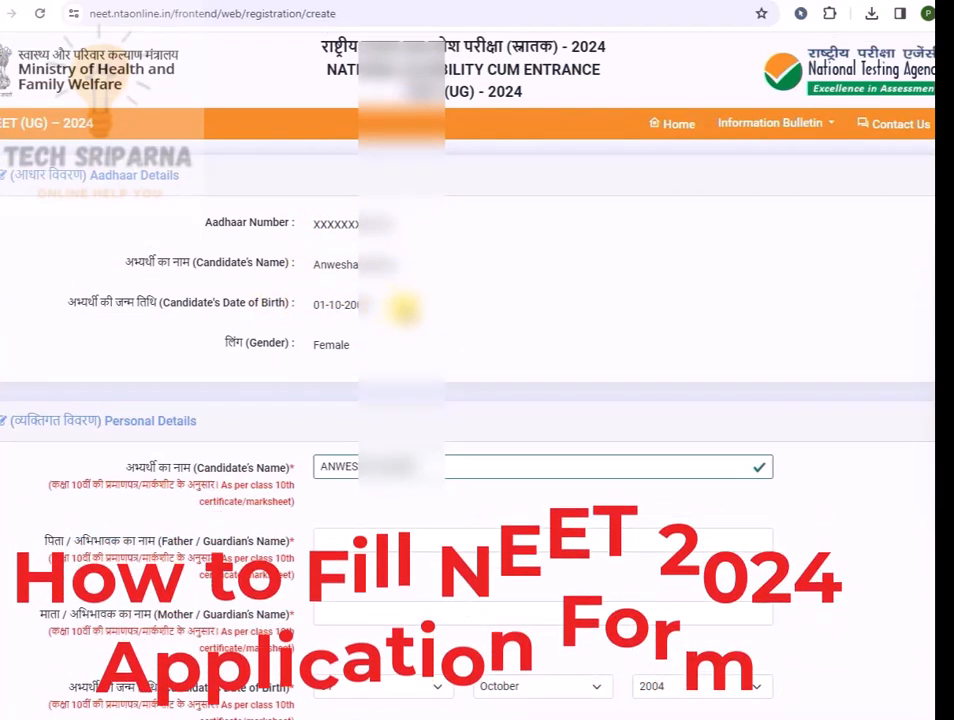
scroll(479, 316, down, 4)
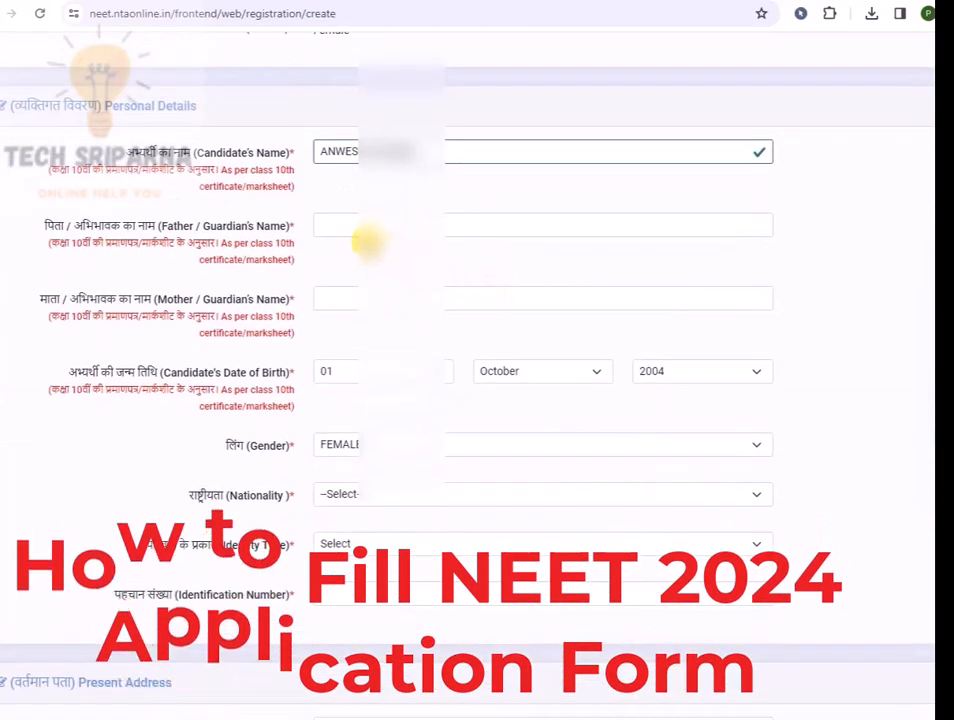
click(351, 217)
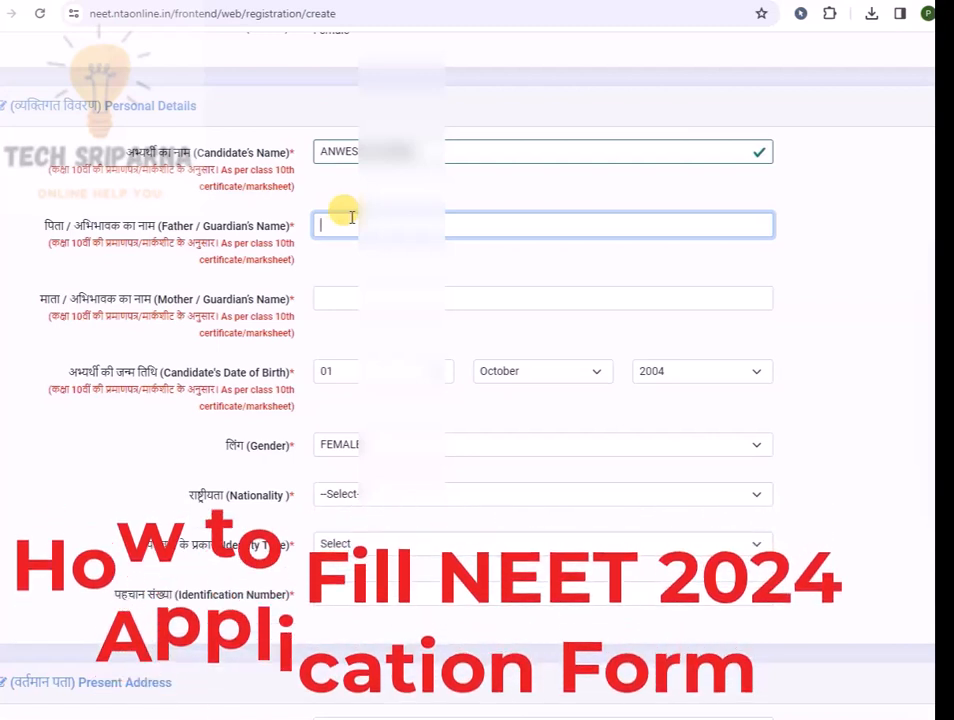
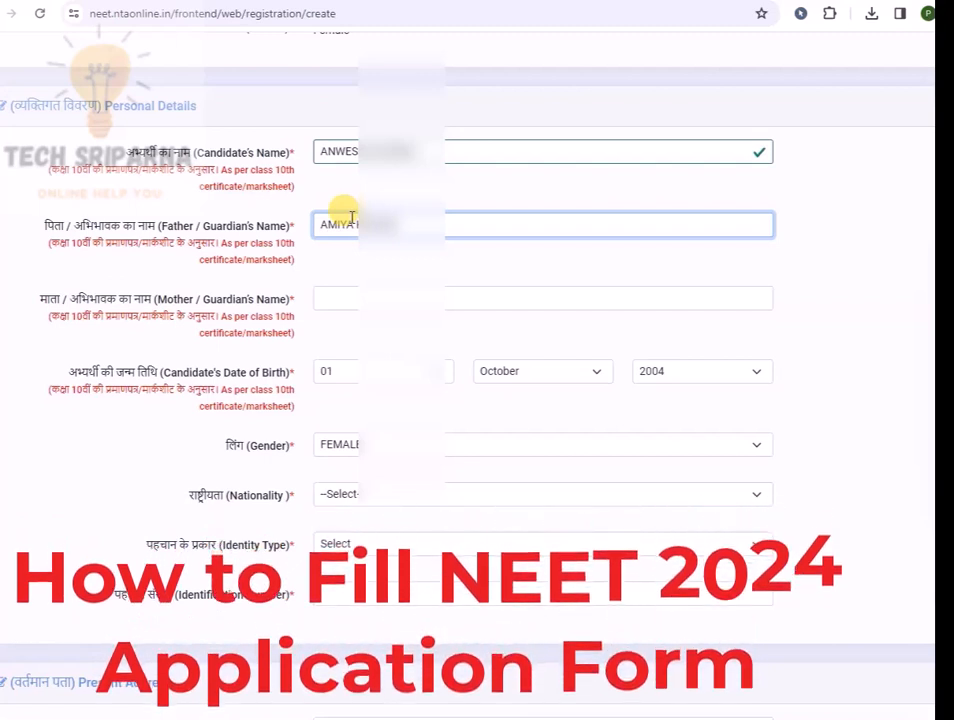
key(Tab)
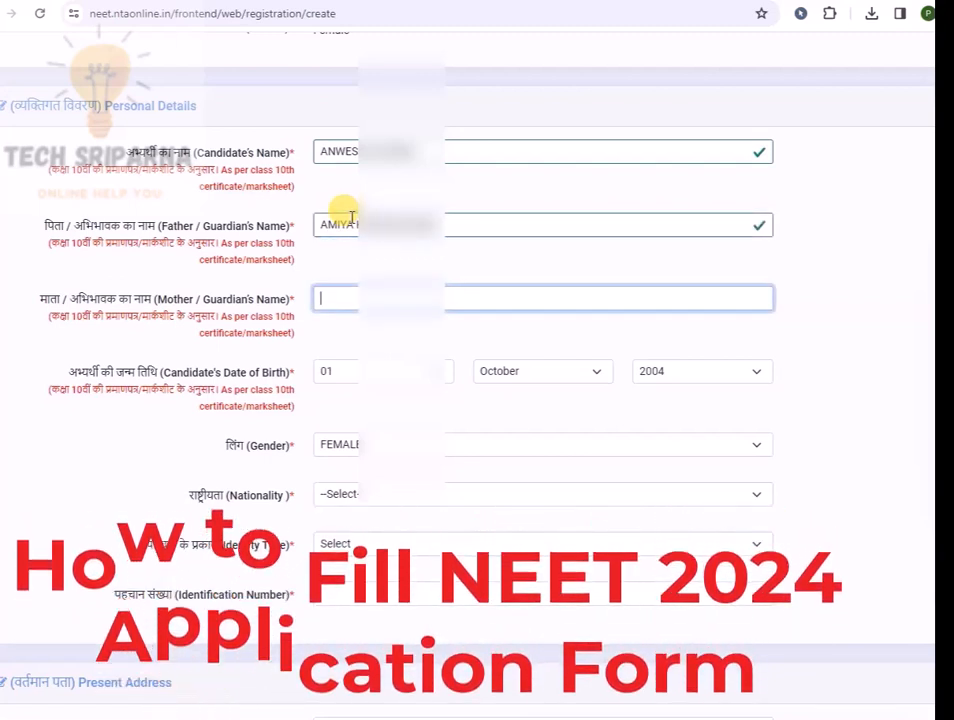
Enter the mother's name and validate the PAN card identification number
text(MADH)
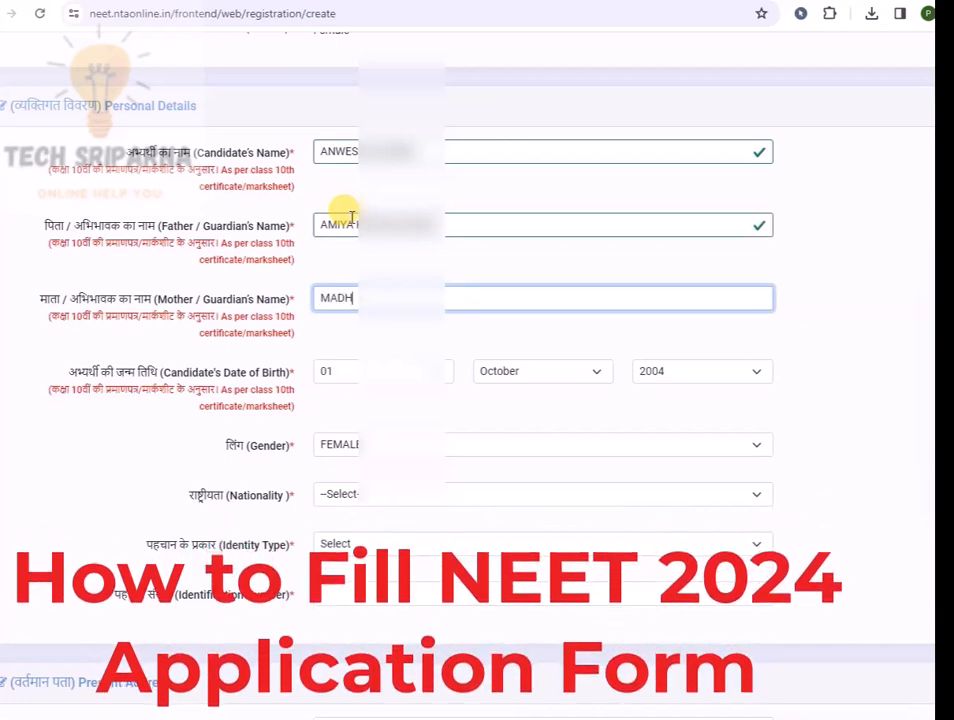
text(A)
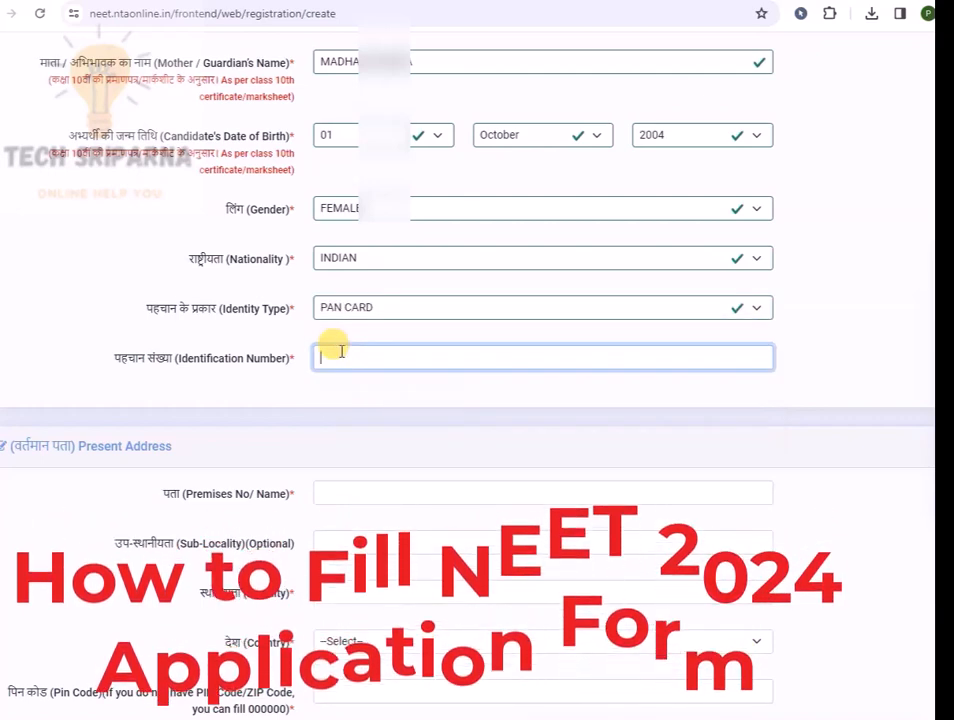
click(258, 423)
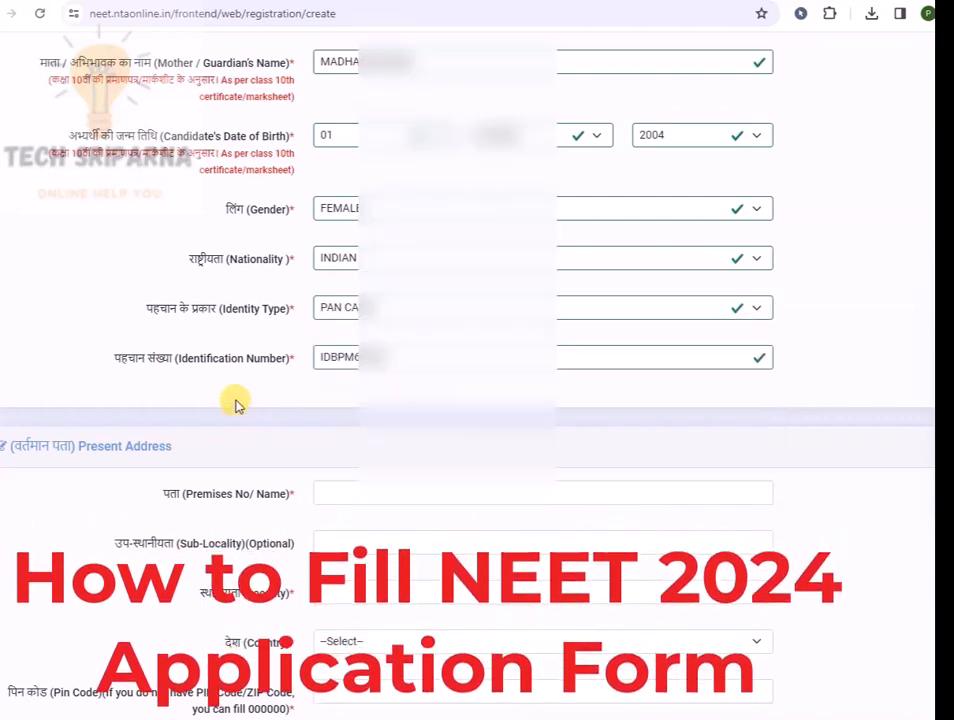
scroll(234, 393, down, 1)
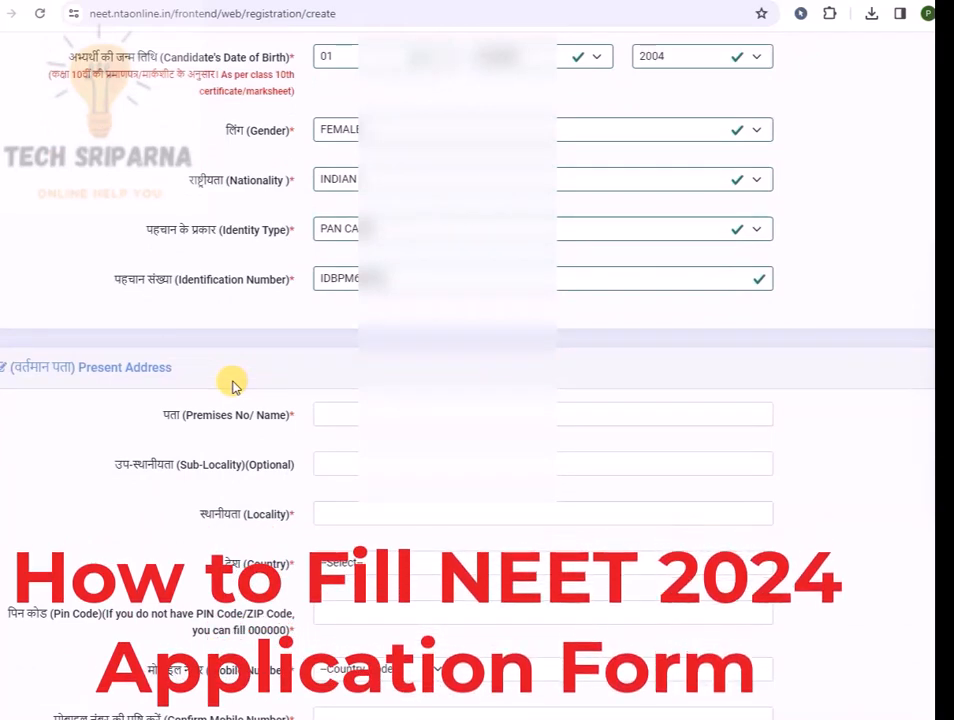
Fill in the present address premises and locality fields
scroll(249, 311, down, 3)
click(360, 98)
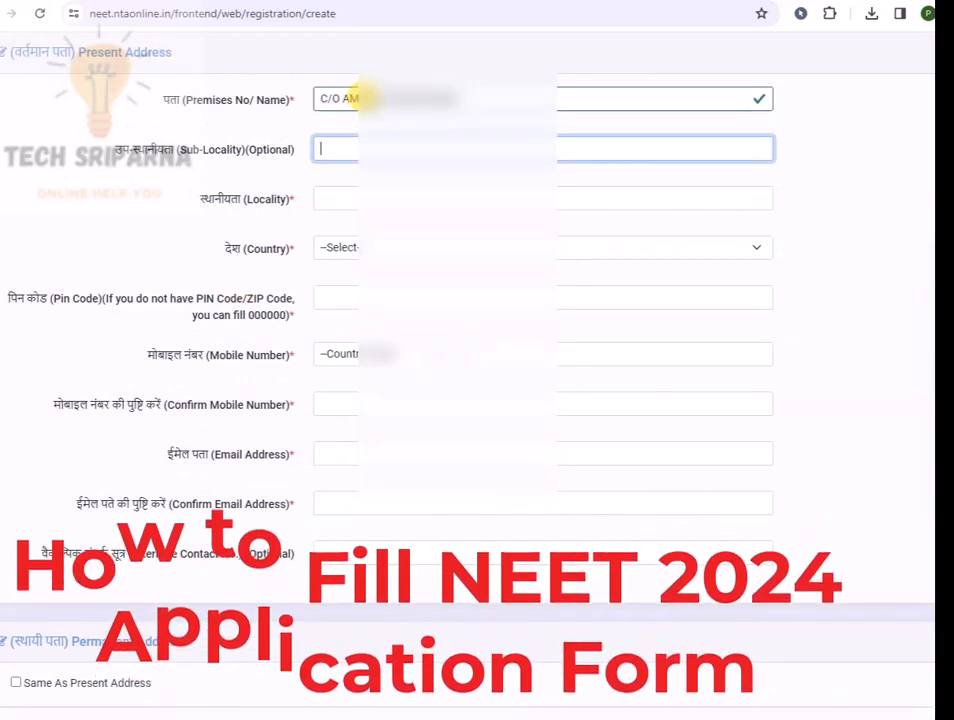
text(KHALOR)
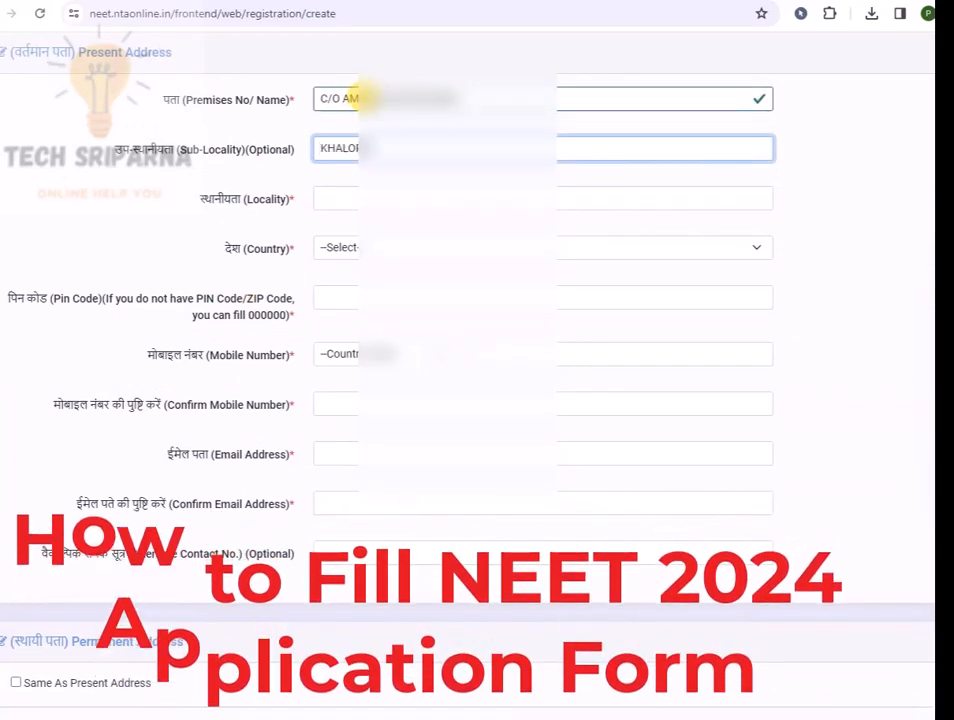
key(Tab)
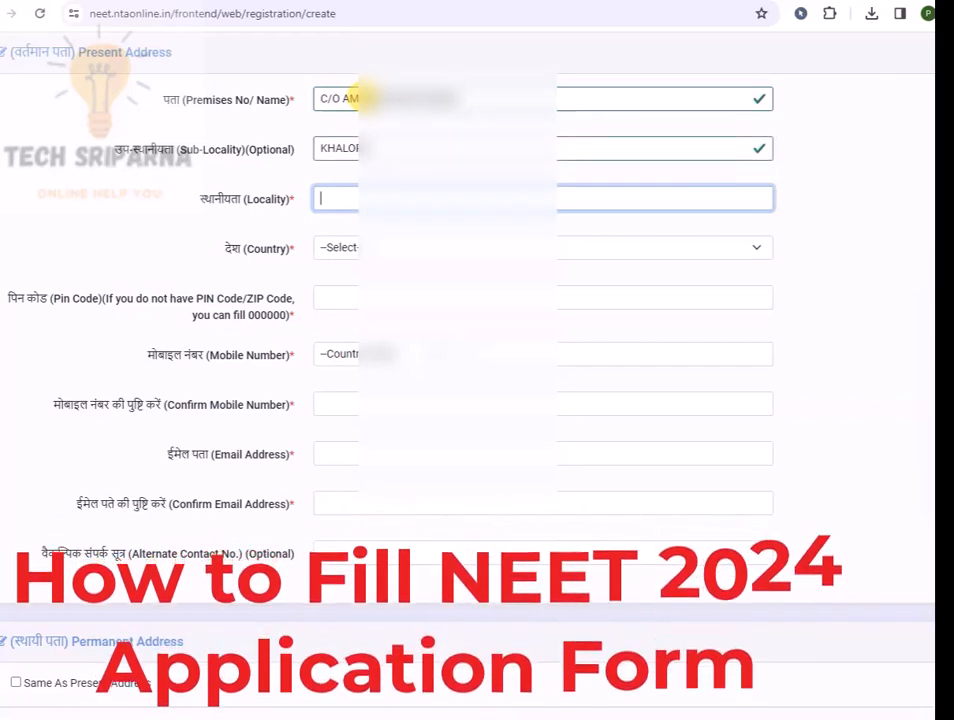
text(KHALOR)
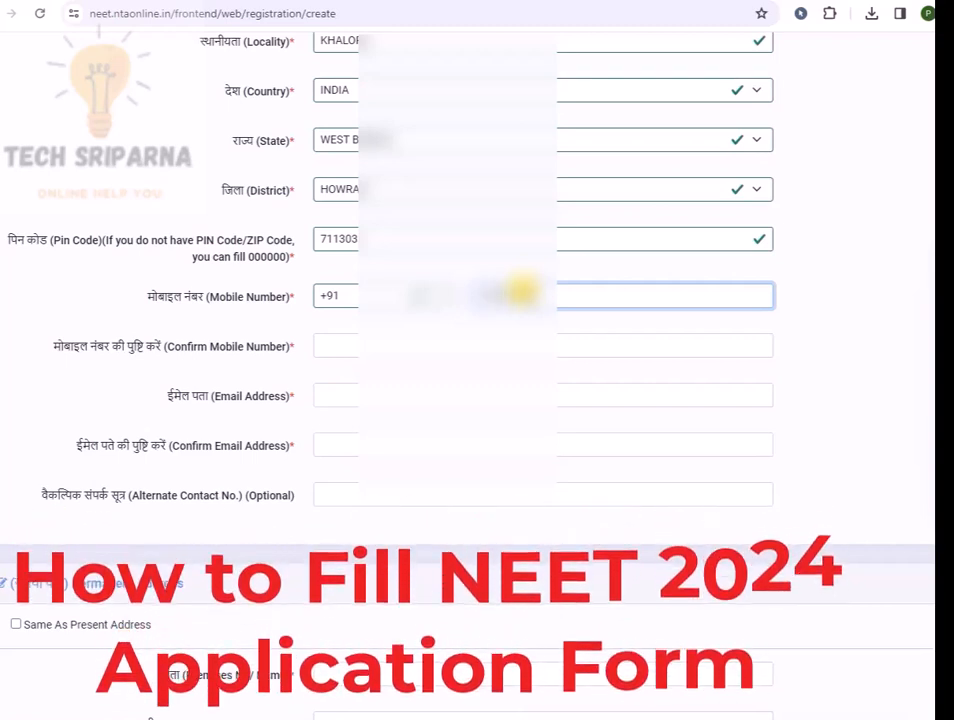
Confirm the mobile number, enter the e-mail address, and set the permanent address same as present
click(373, 338)
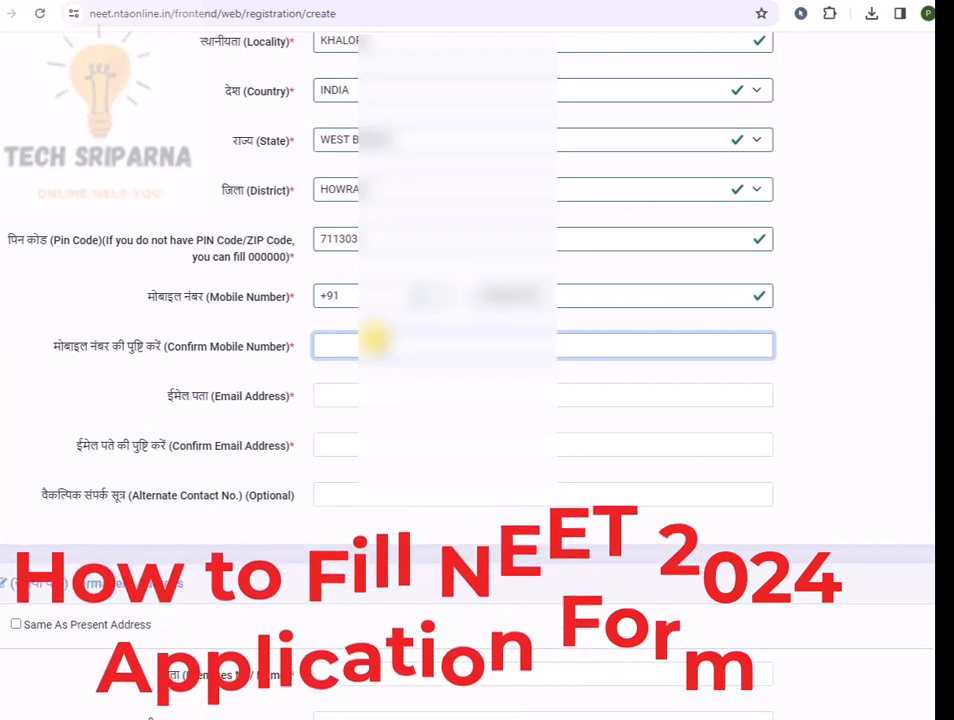
text(7384)
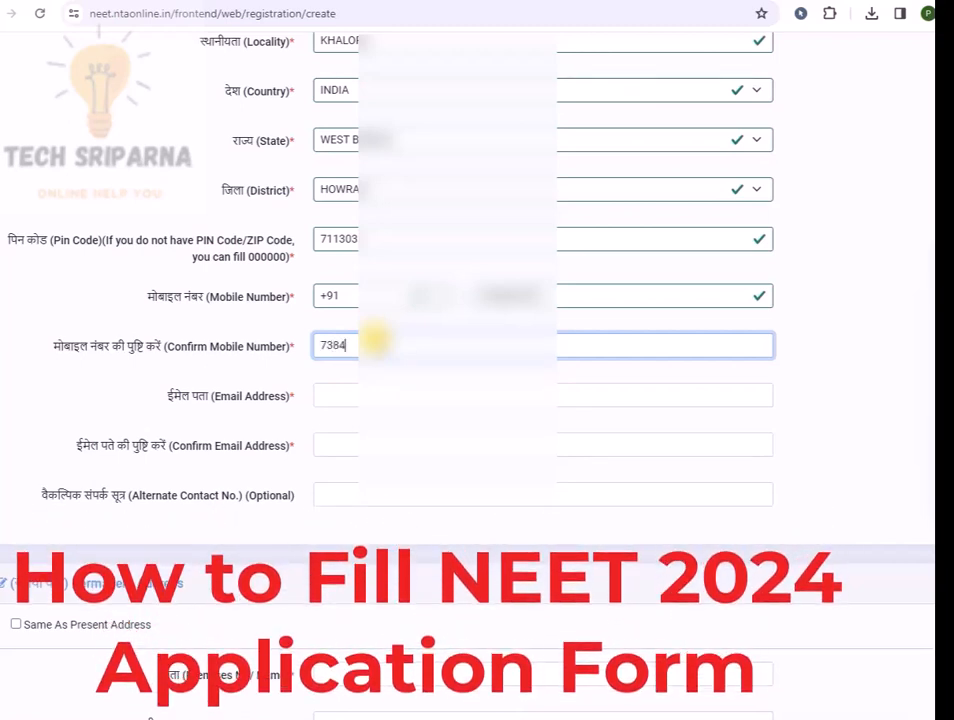
text(62)
key(Tab)
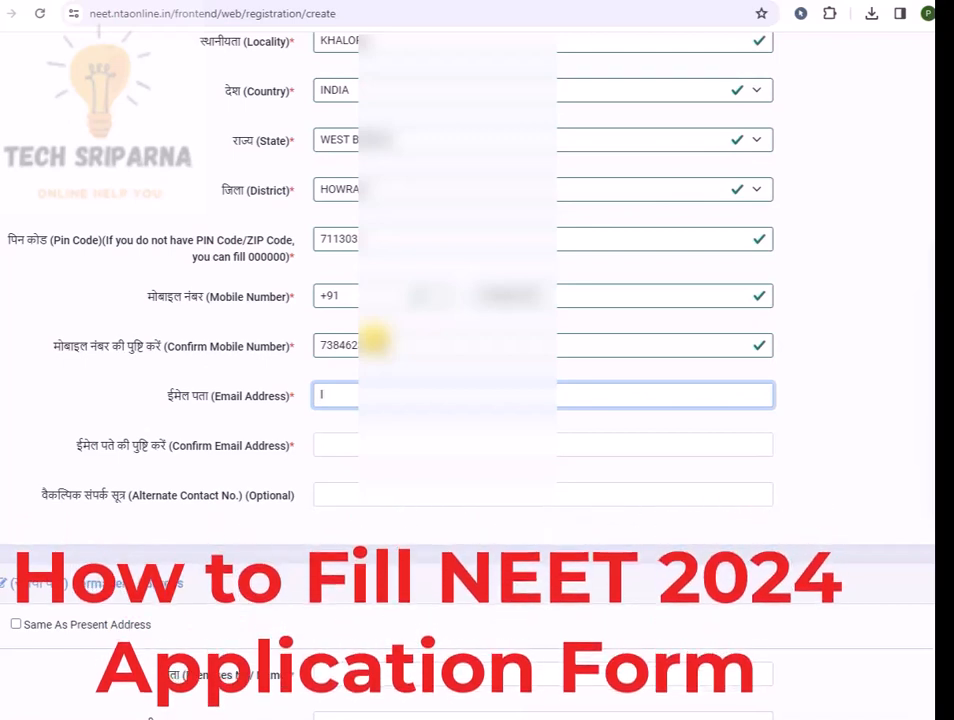
text(letters)
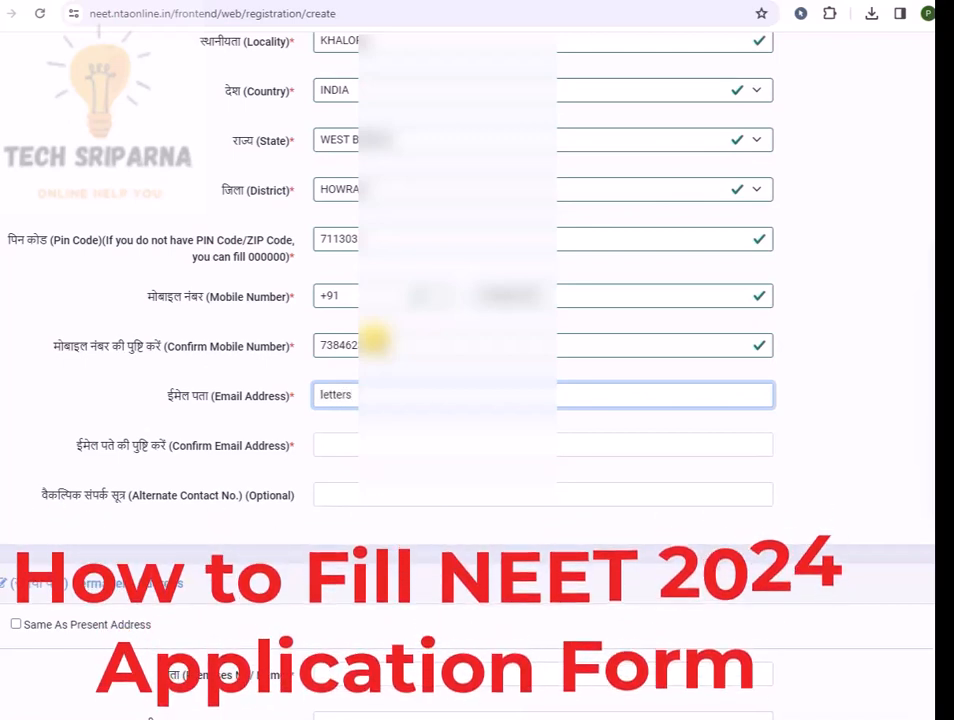
text(to**)
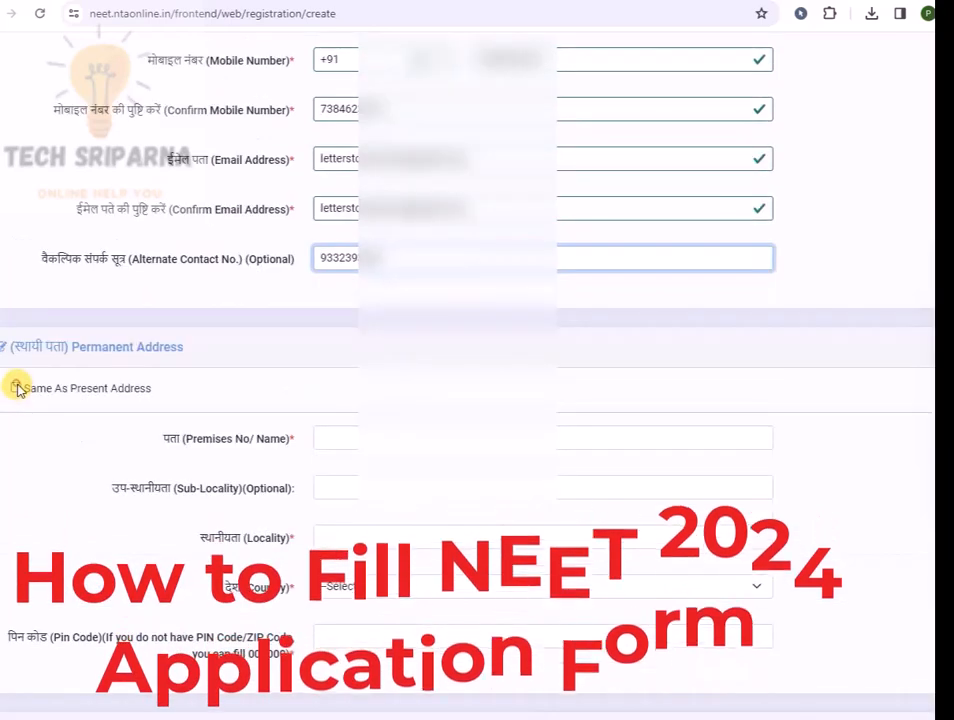
click(16, 388)
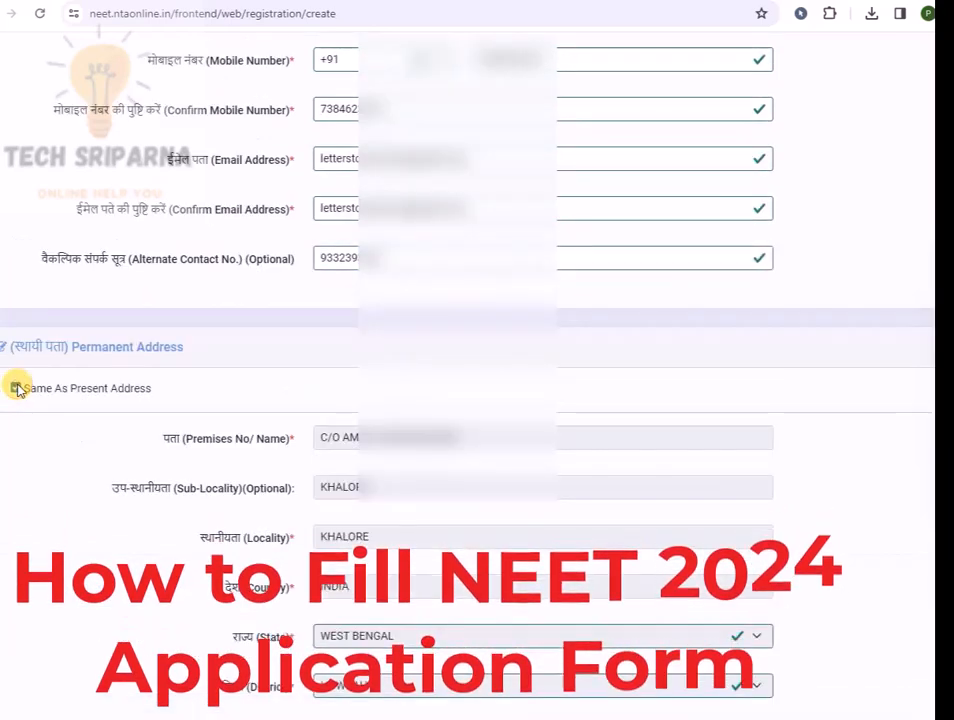
scroll(243, 358, down, 5)
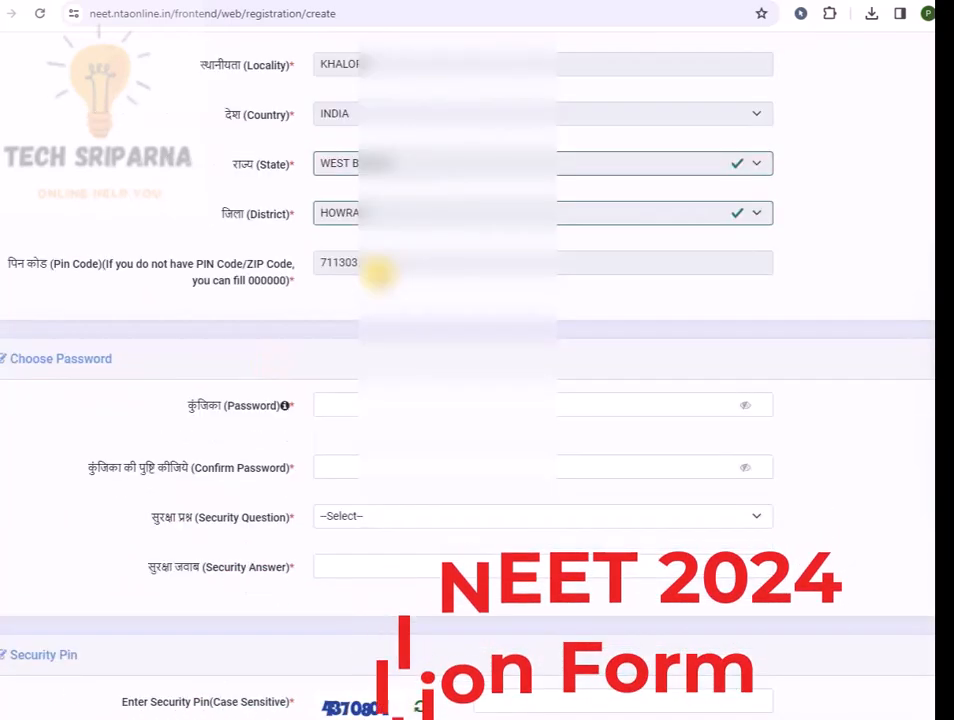
Enter the account password and its confirmation
click(367, 401)
text(•)
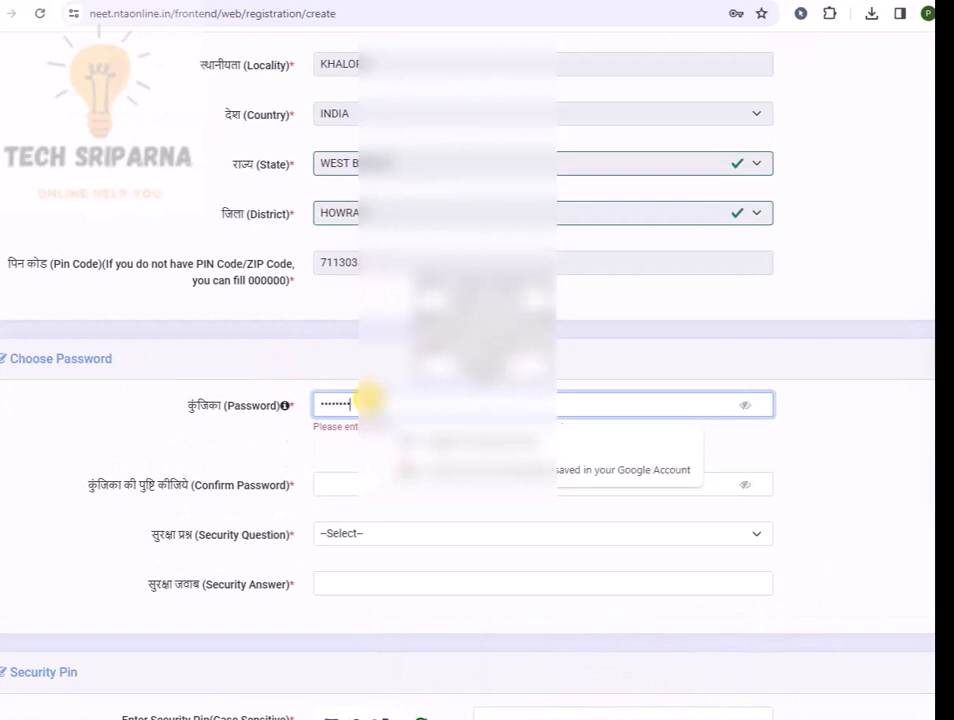
text(•••)
key(Tab)
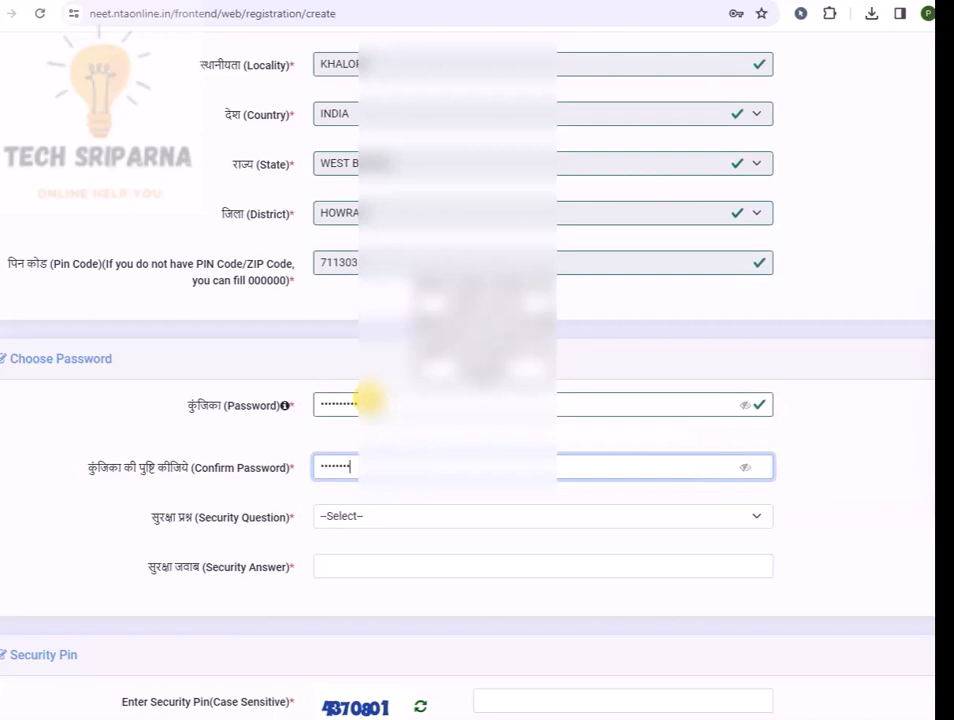
Choose 'WHAT IS YOUR BIRTH CITY?' as security question, type its answer, and fill the security pin
click(373, 518)
click(390, 564)
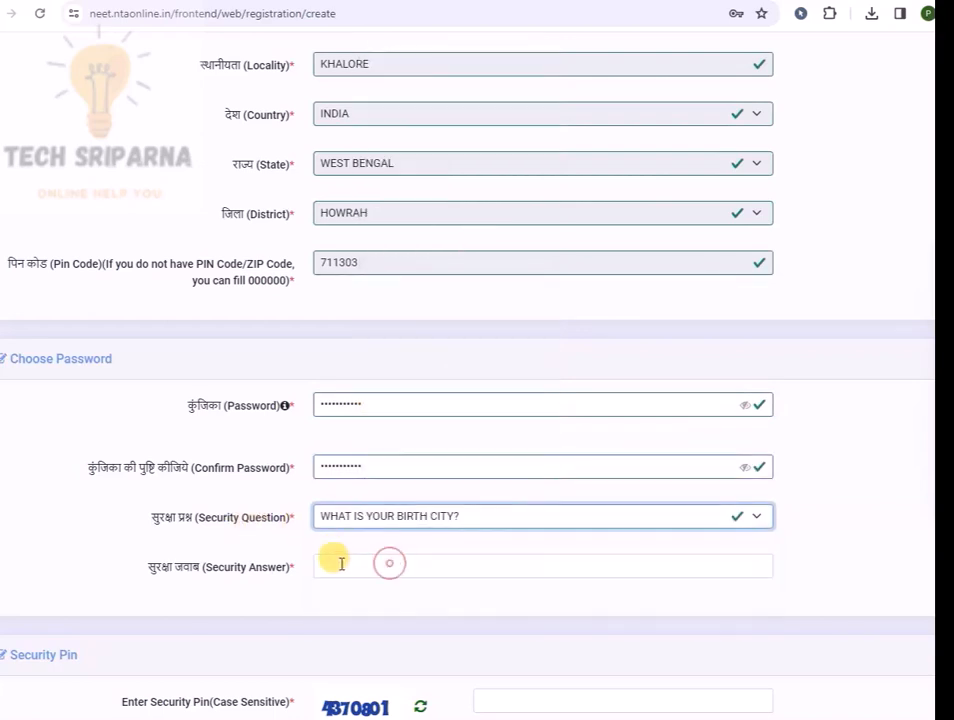
click(338, 560)
scroll(500, 510, down, 2)
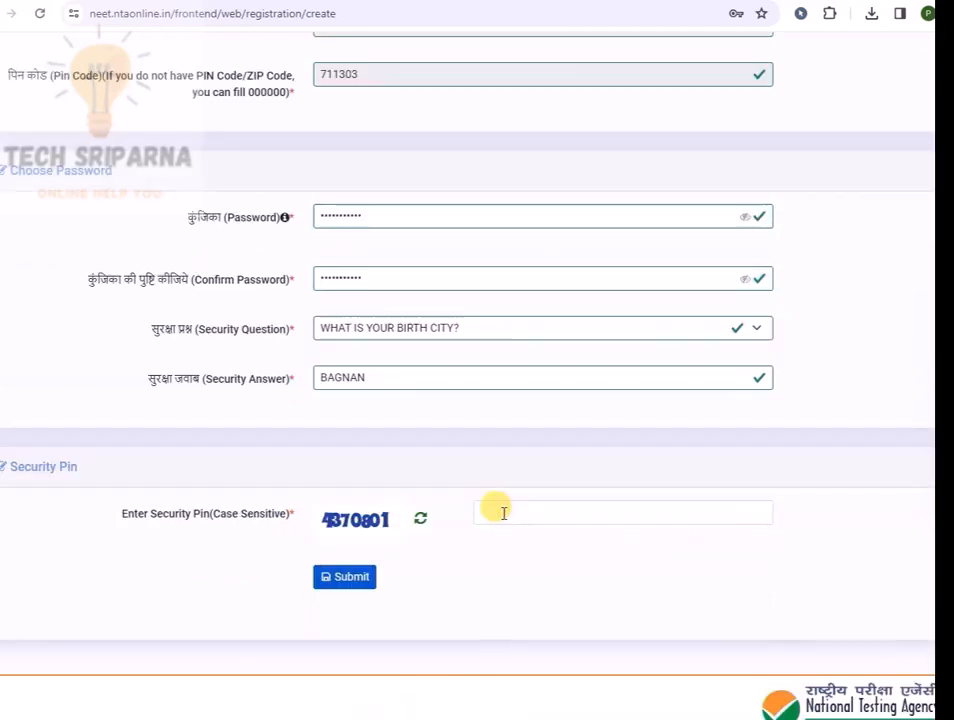
click(493, 508)
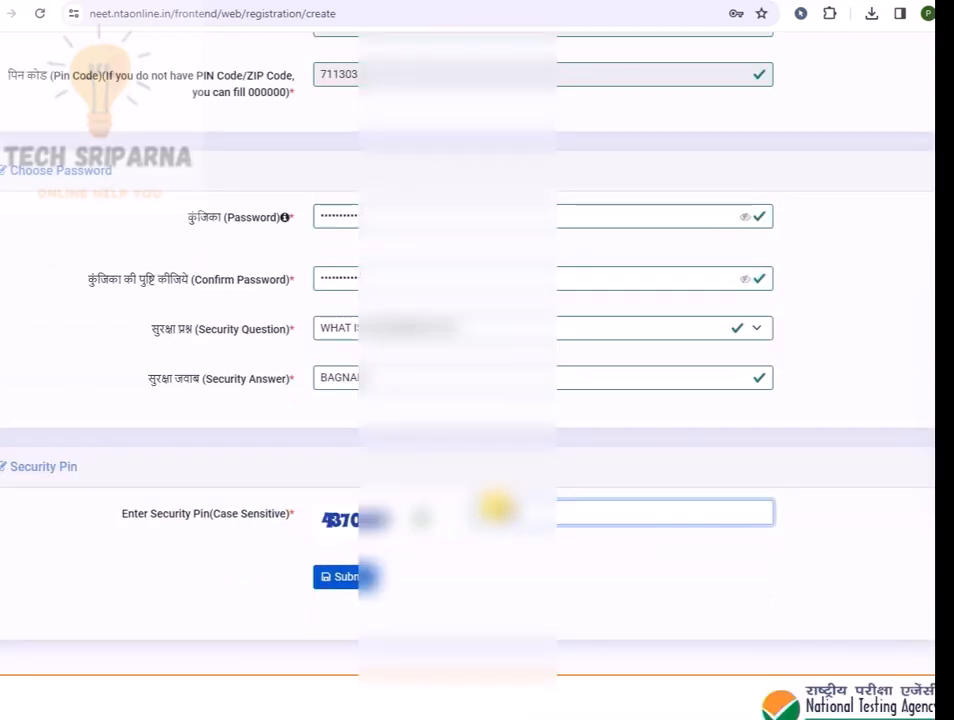
scroll(386, 432, up, 14)
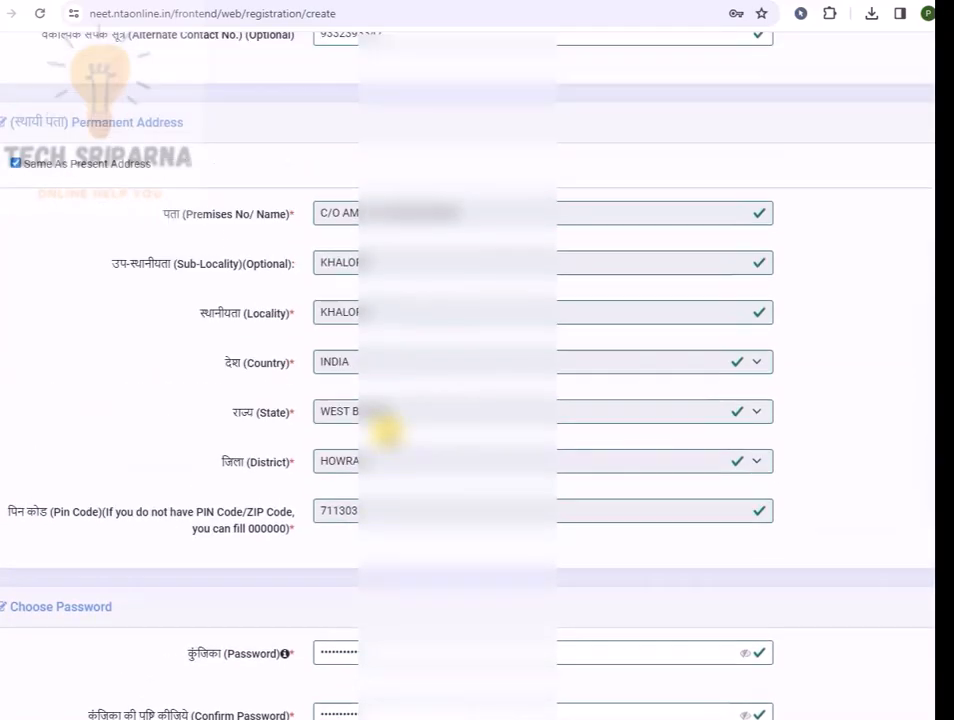
scroll(386, 432, up, 7)
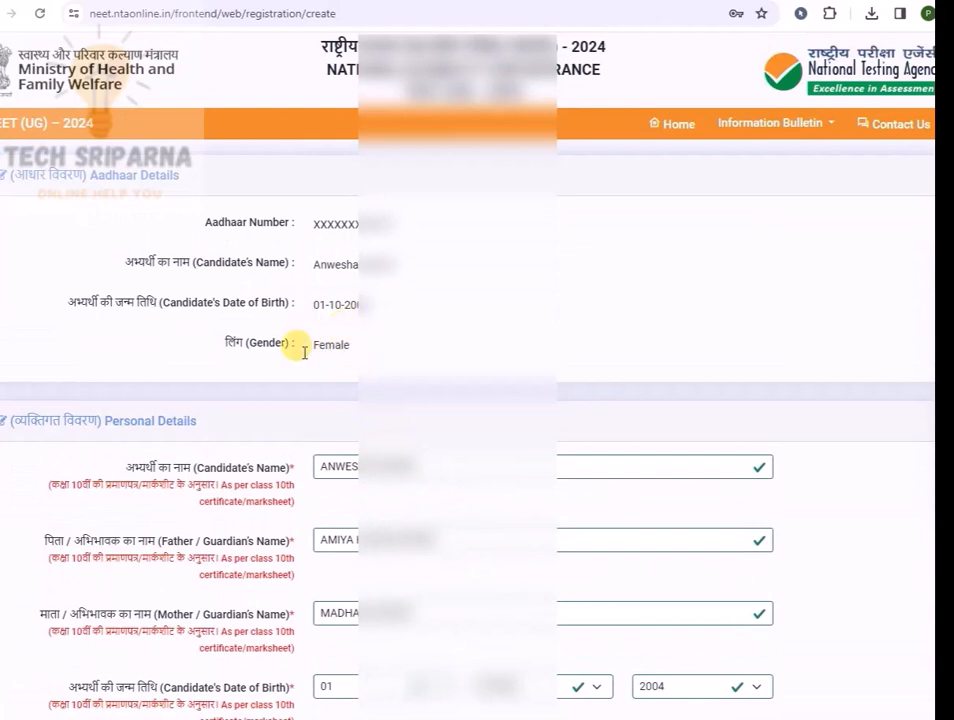
Tick all checklist items: name, father's and mother's names, date of birth, gender, address, mobile and e-mail
scroll(277, 373, down, 3)
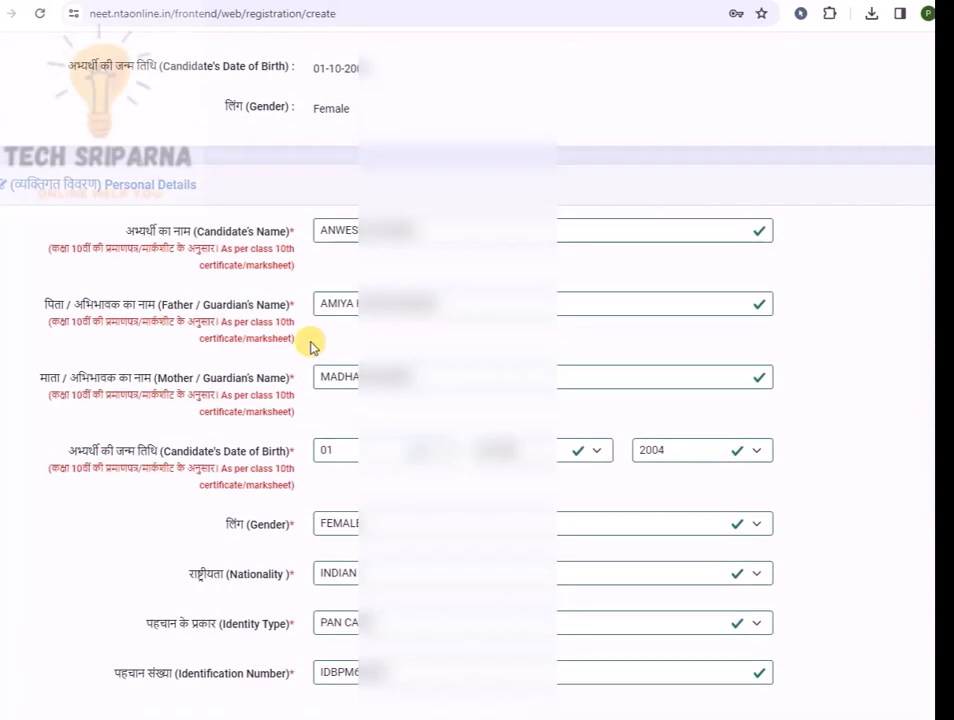
scroll(388, 337, down, 3)
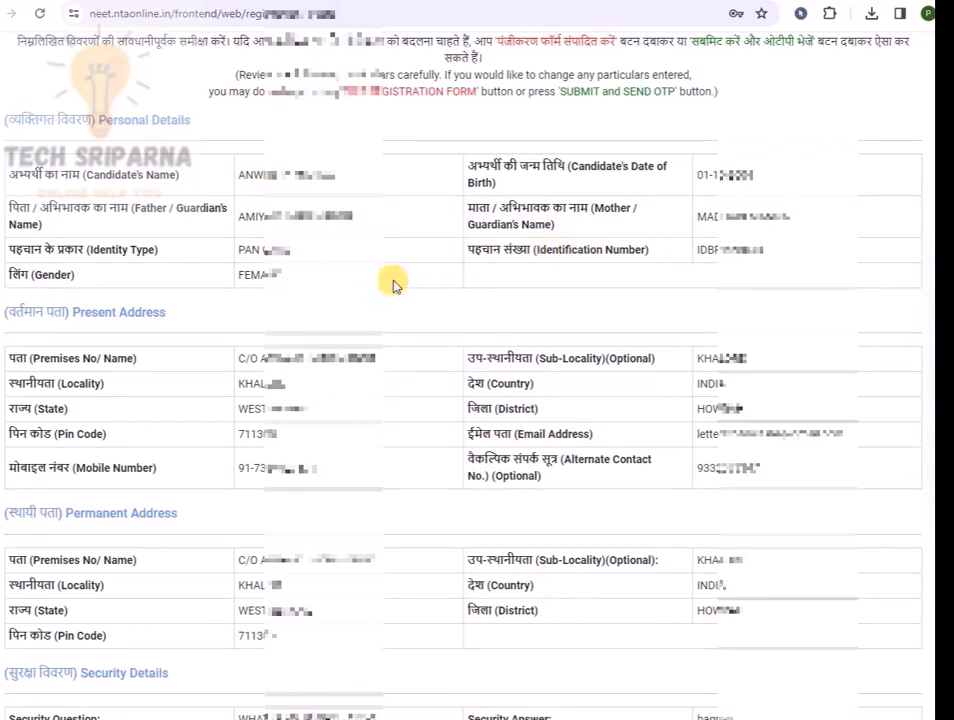
scroll(393, 285, down, 1)
scroll(393, 285, down, 1)
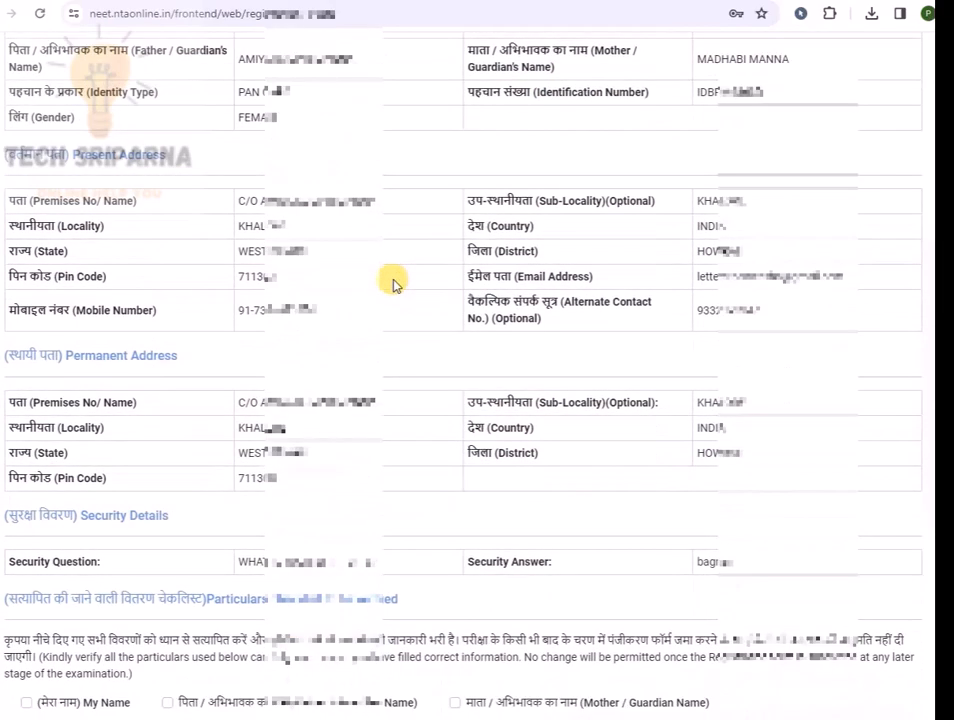
scroll(393, 285, down, 3)
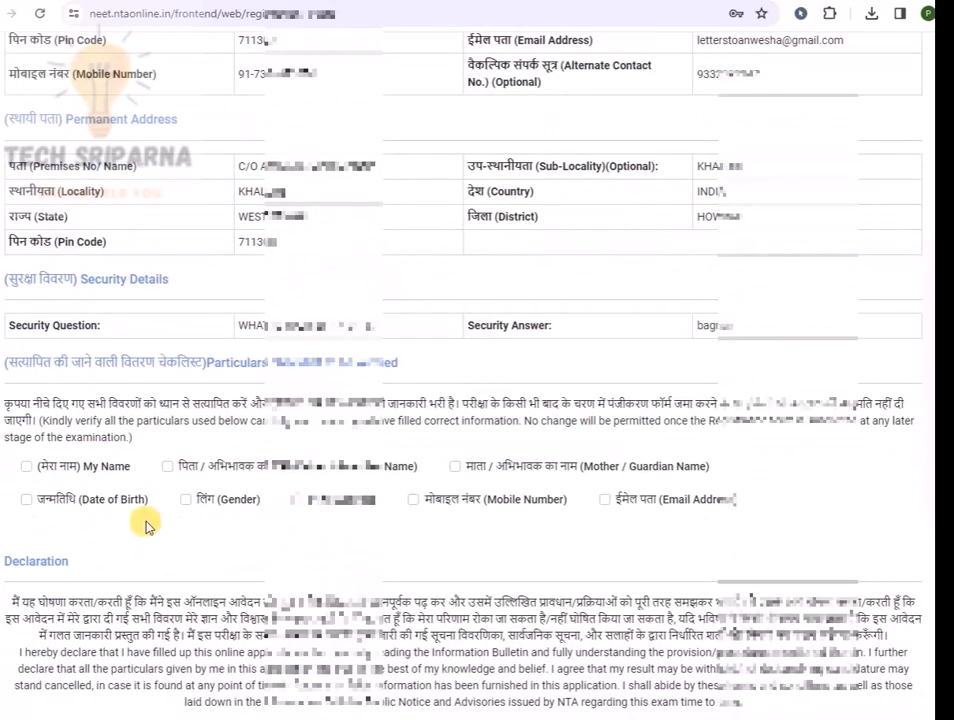
click(26, 466)
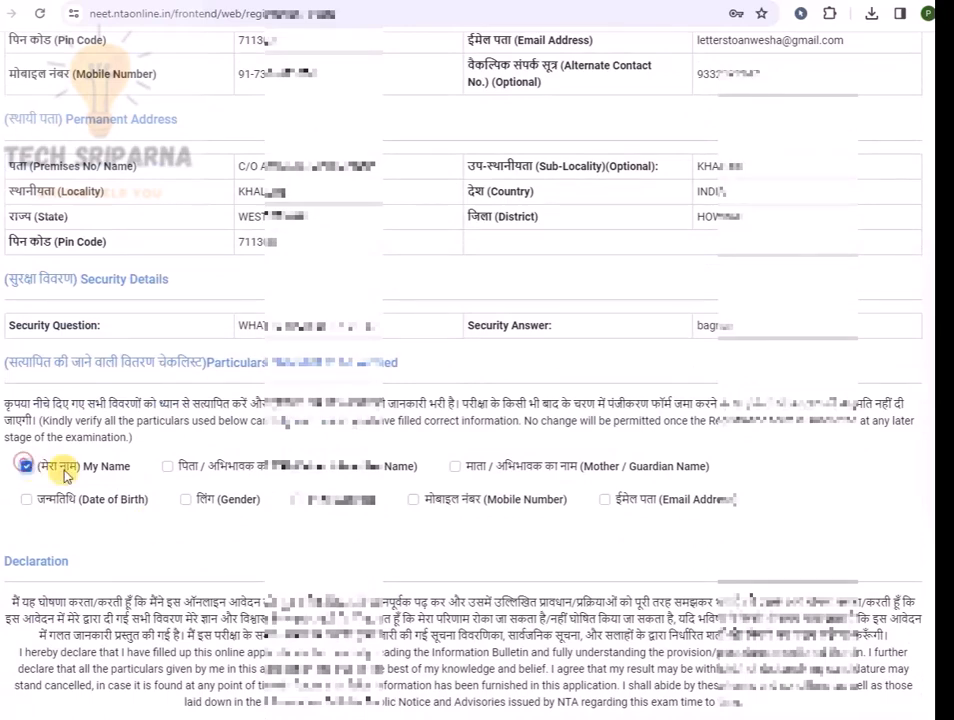
click(167, 466)
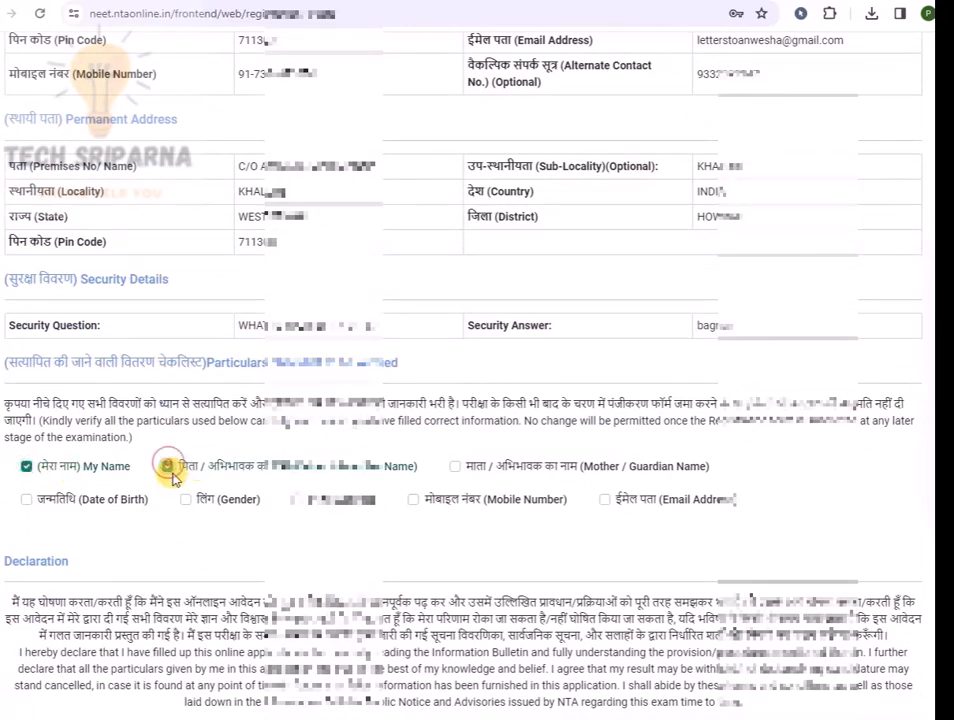
click(455, 466)
click(26, 499)
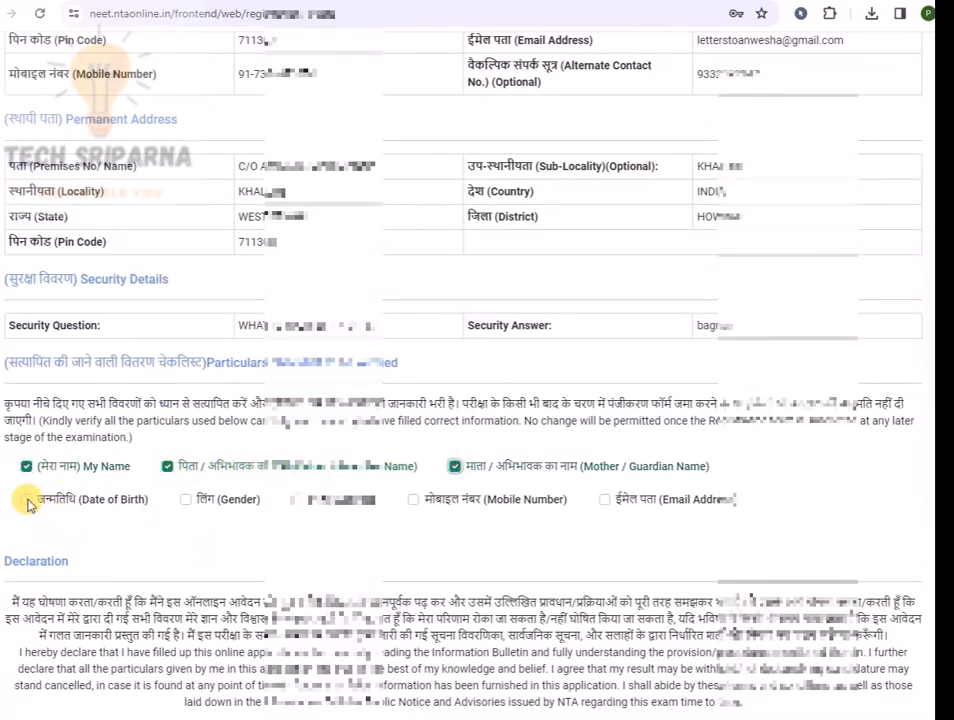
click(186, 499)
click(296, 499)
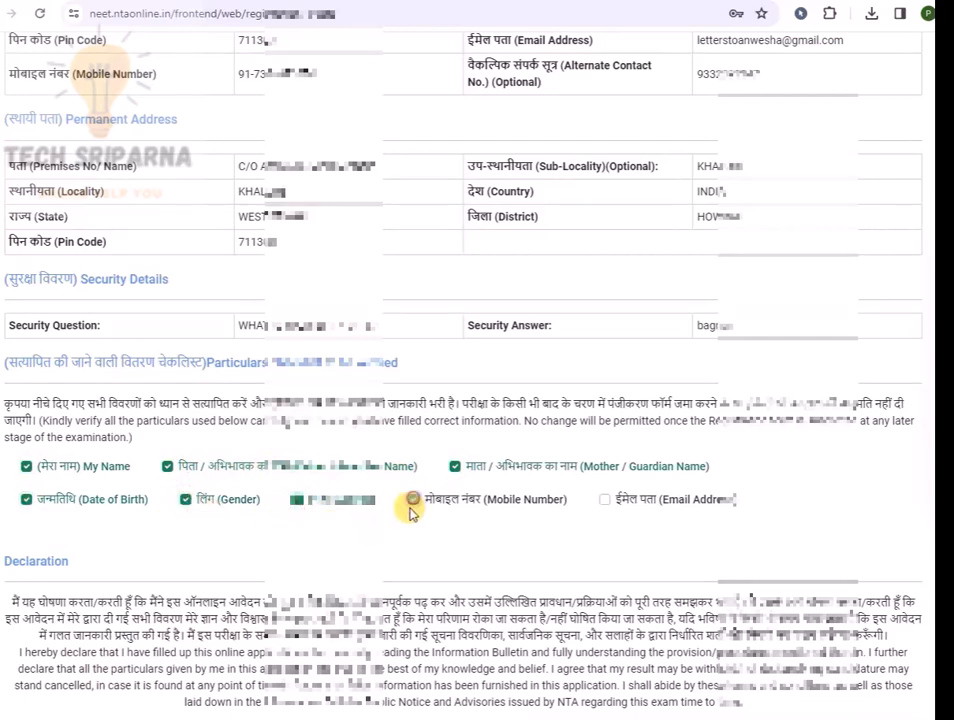
click(413, 499)
click(604, 499)
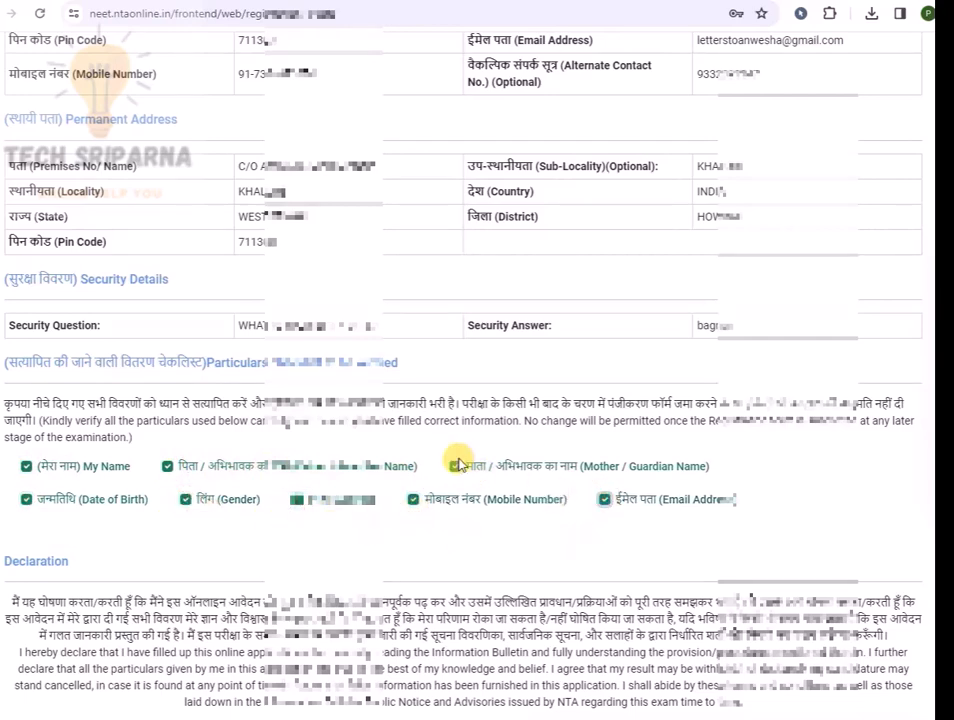
scroll(431, 416, down, 1)
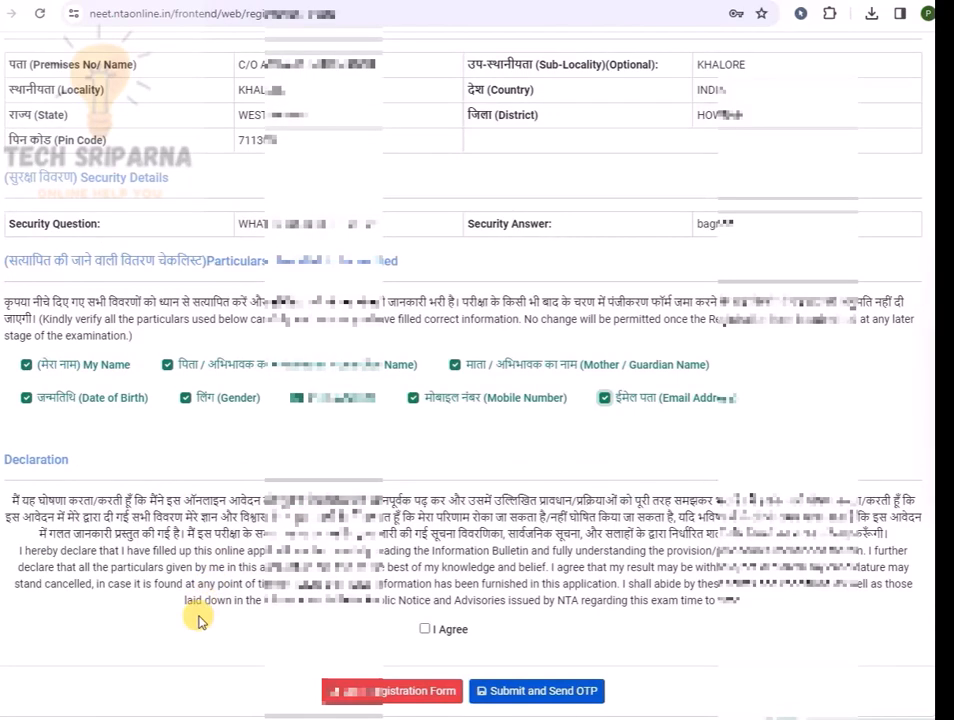
Accept the declaration, submit the registration with Send OTP, confirm it, and start entering the e-mail OTP
click(424, 630)
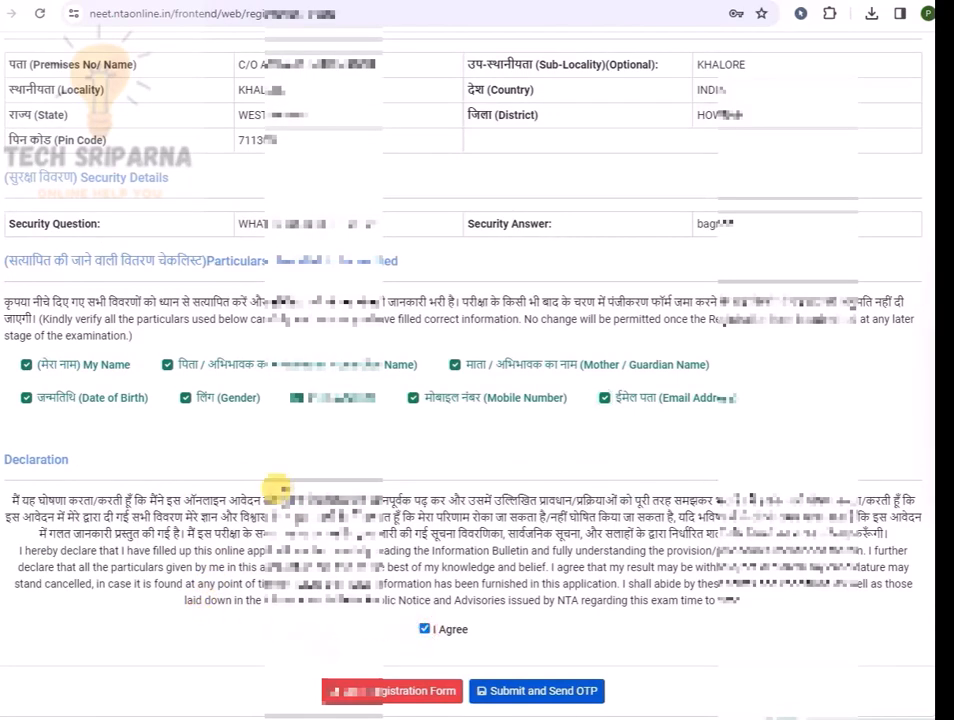
click(556, 692)
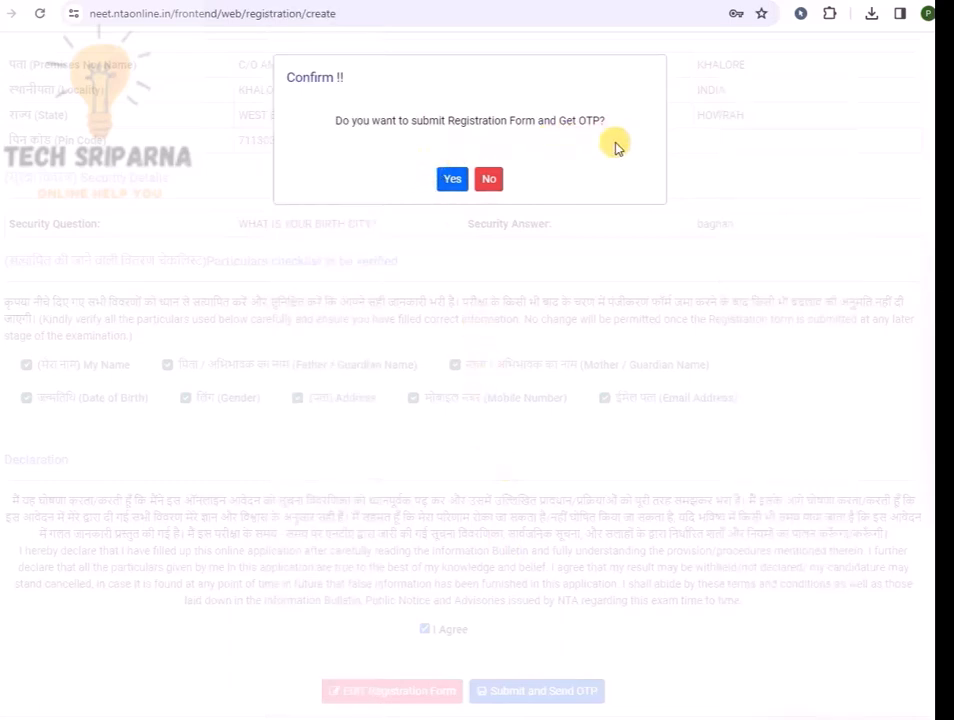
click(451, 180)
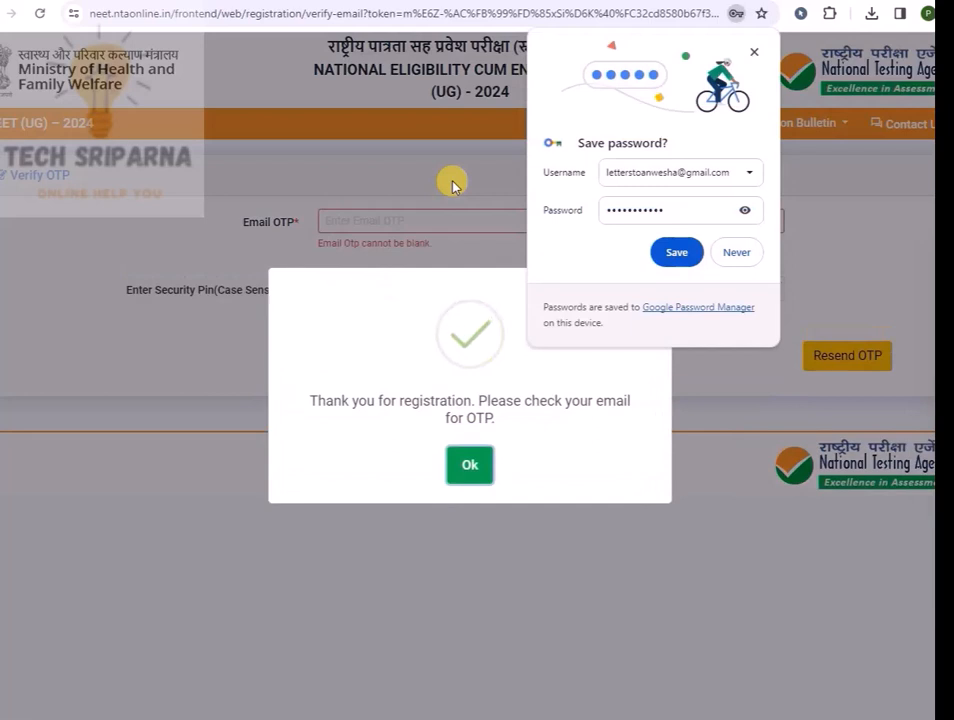
click(752, 53)
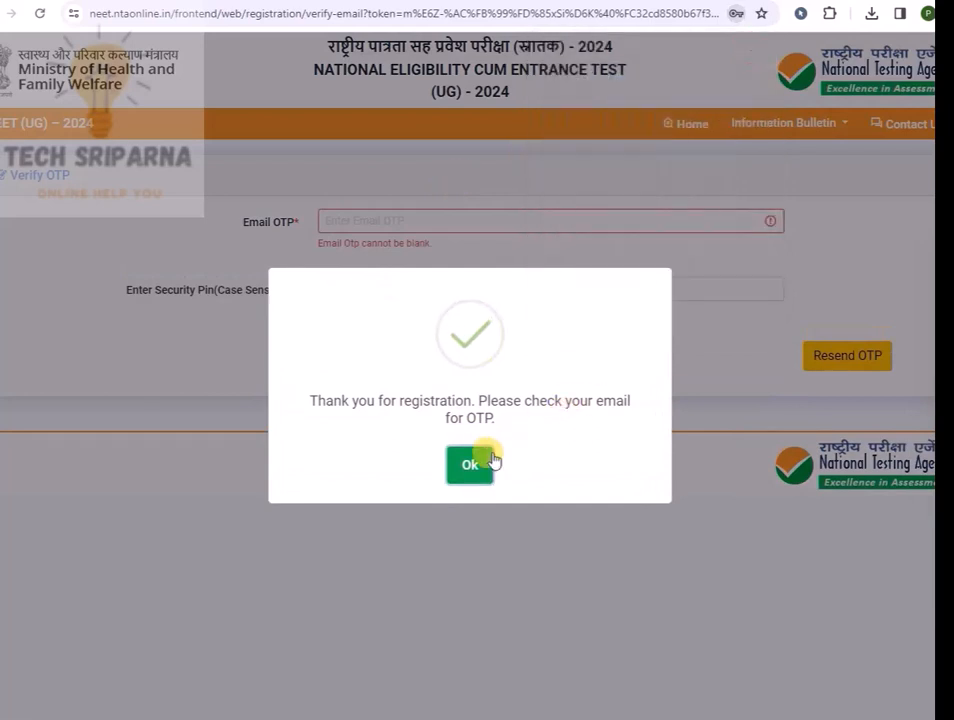
click(472, 464)
click(370, 217)
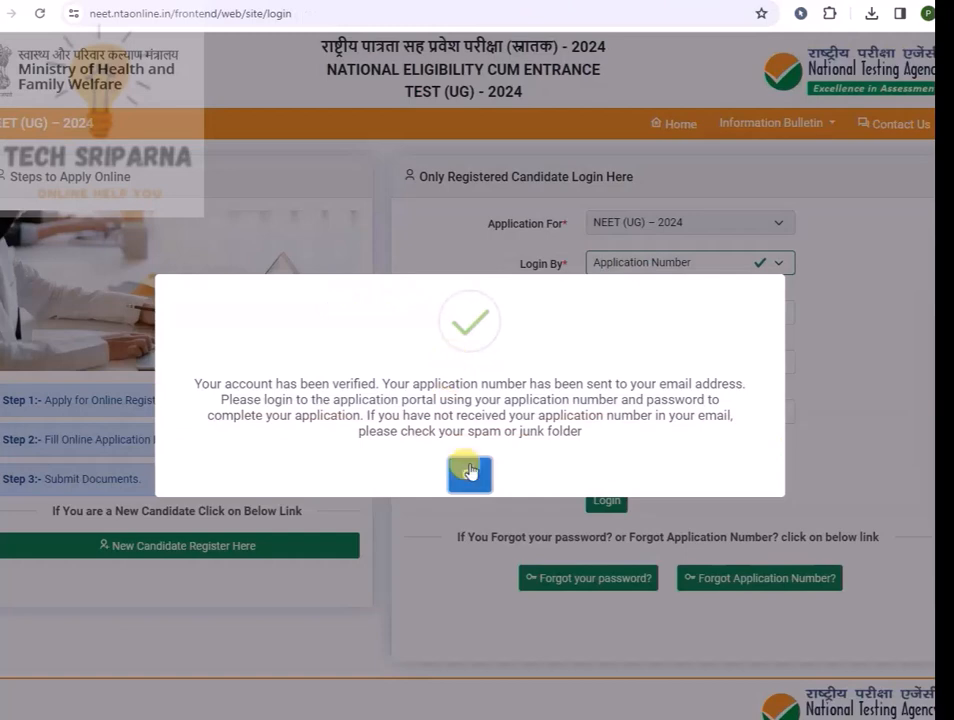
Log in by Application Number, entering the application number and credentials to reach the dashboard
click(470, 474)
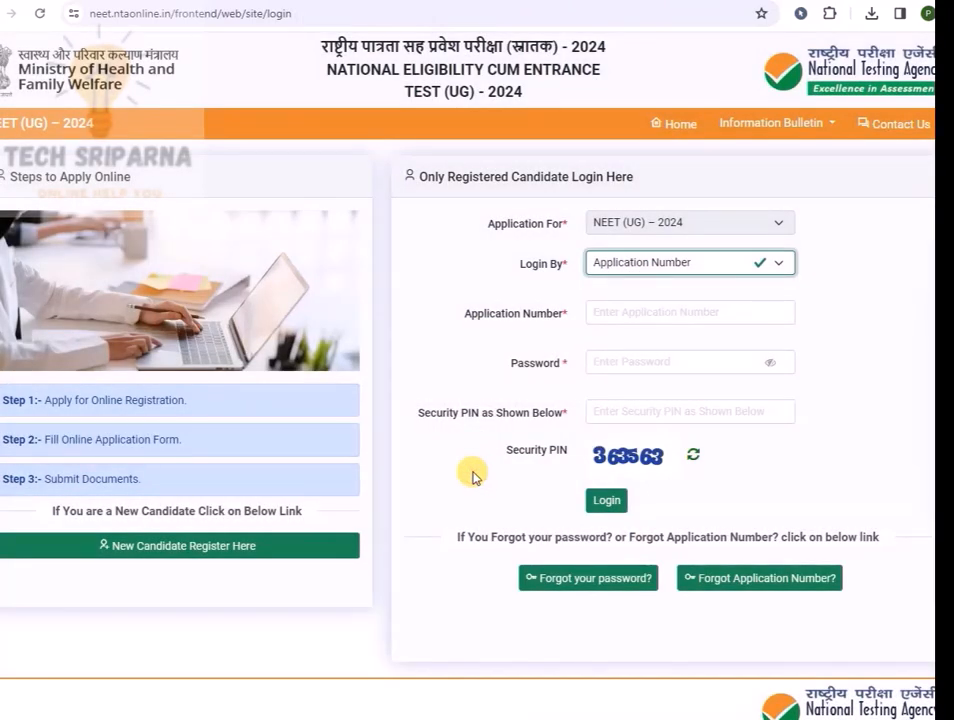
click(622, 265)
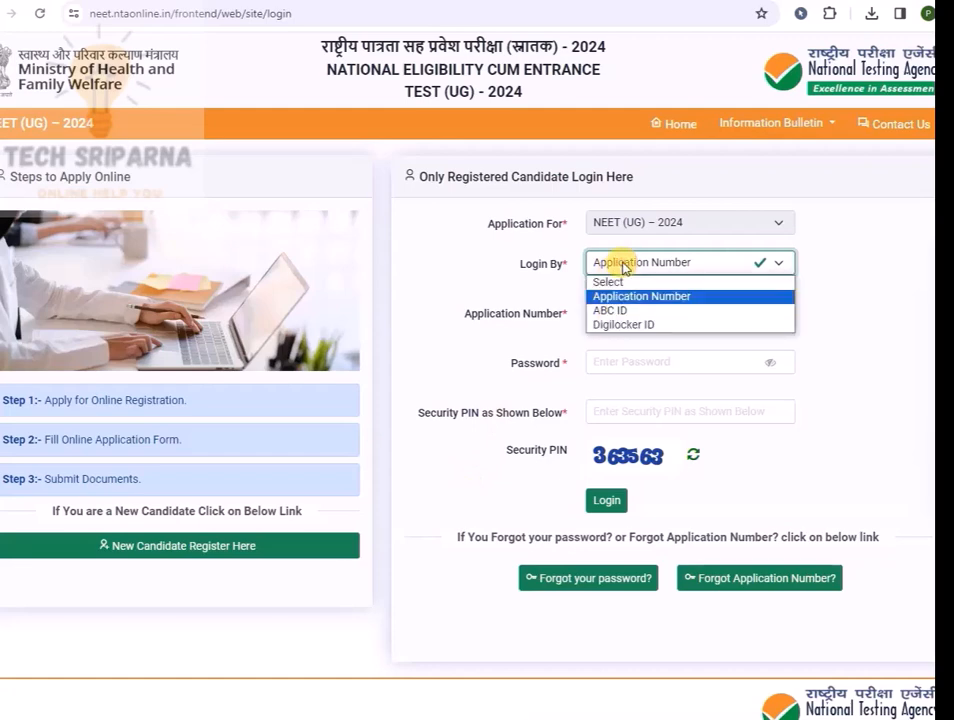
click(620, 264)
click(597, 262)
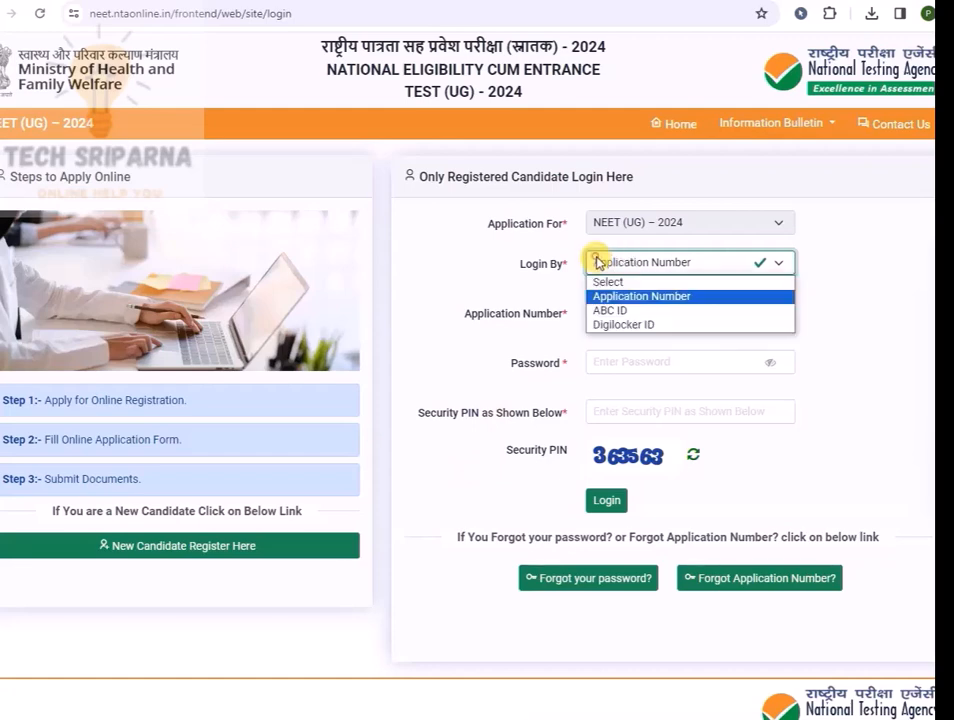
click(600, 296)
click(611, 313)
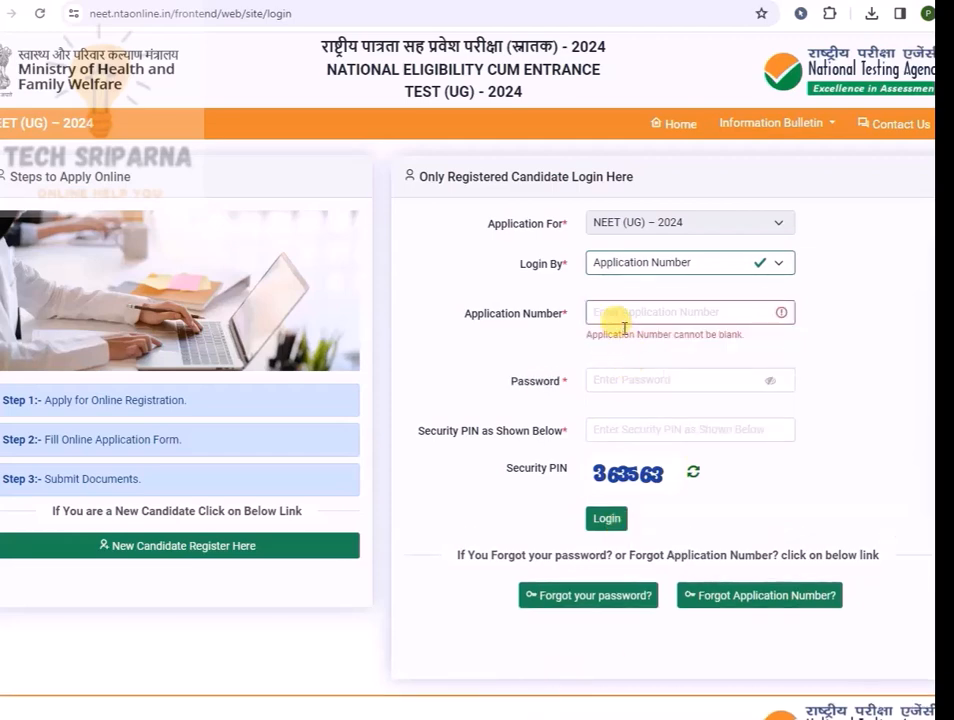
click(622, 313)
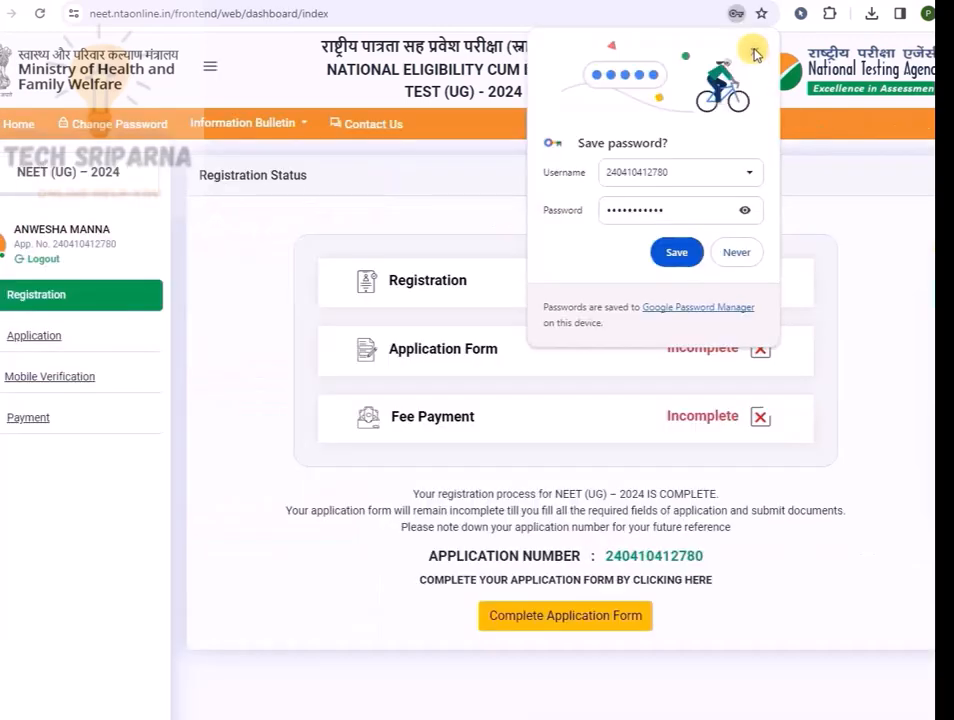
click(754, 53)
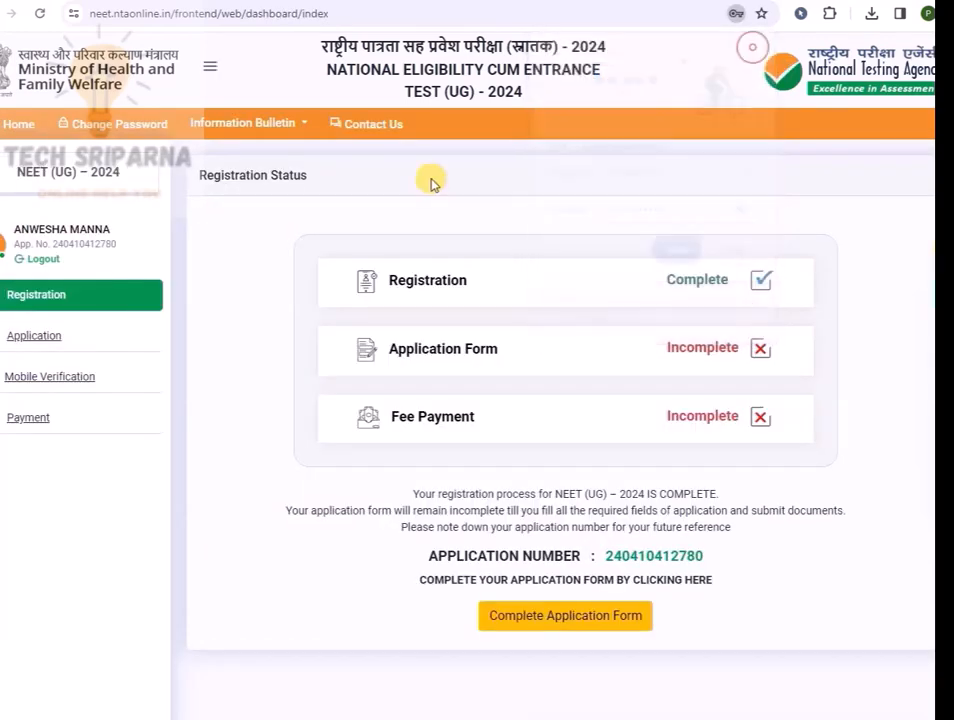
Launch Complete Application Form from the registration status dashboard
scroll(279, 238, down, 1)
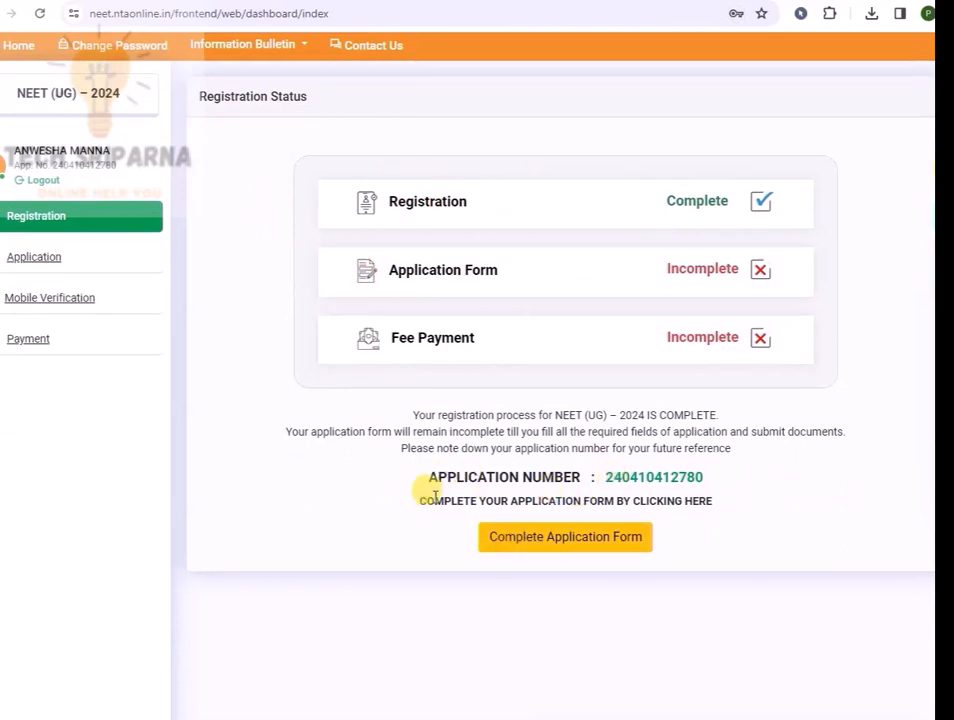
click(533, 540)
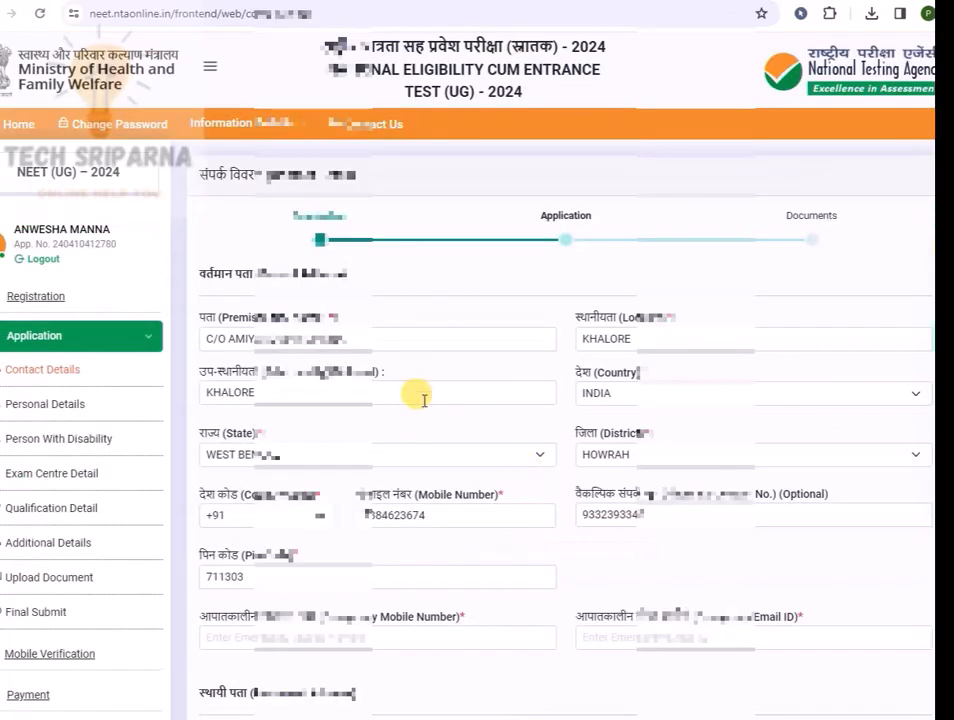
Add the emergency mobile number in Contact Details and continue to Personal Details' family income field
scroll(424, 390, down, 1)
scroll(424, 390, down, 2)
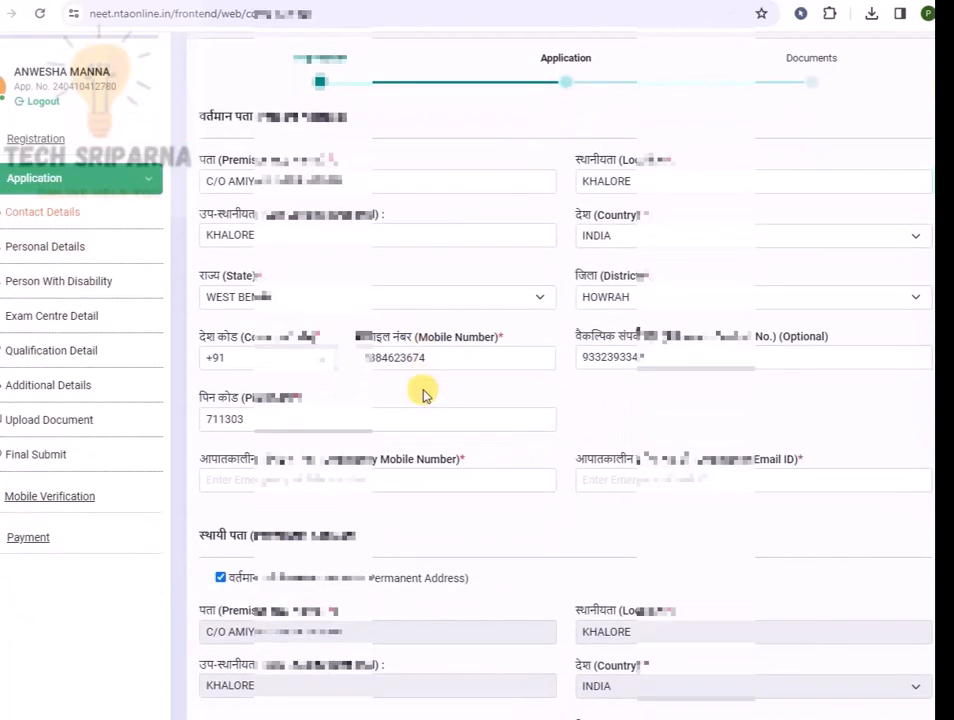
scroll(423, 395, down, 2)
click(318, 401)
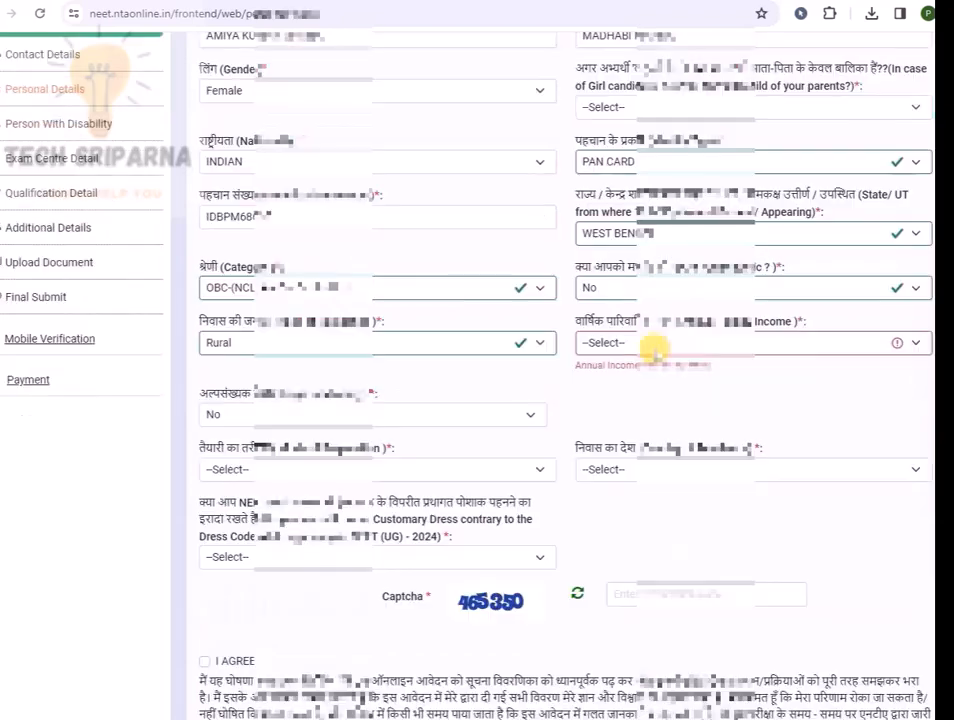
click(652, 345)
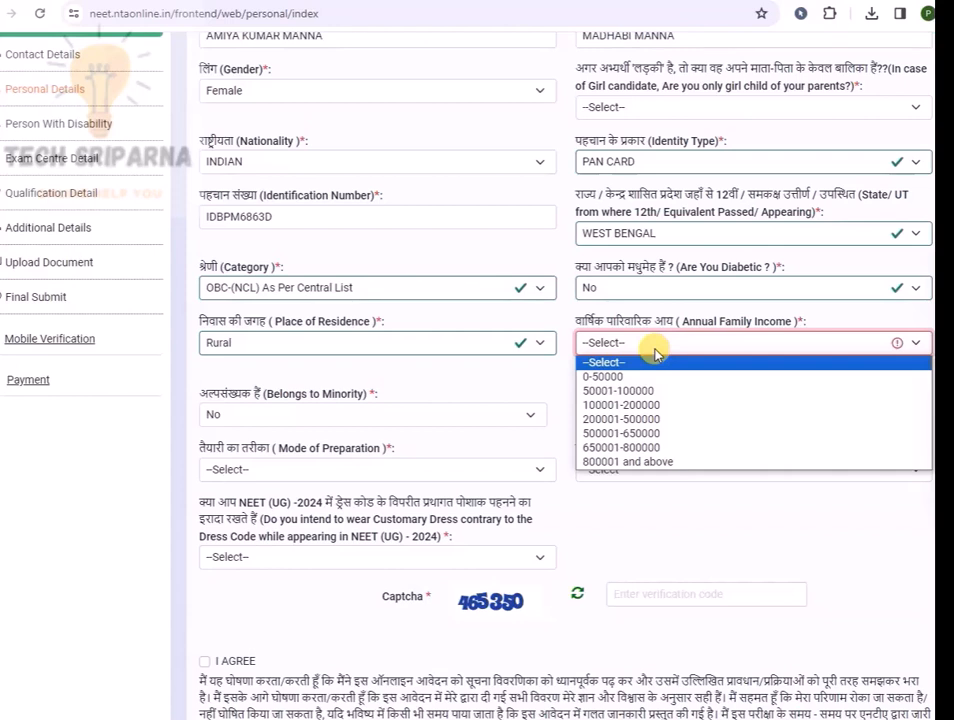
Set annual family income to 800001 and above and mode of preparation to Self-Study
click(613, 463)
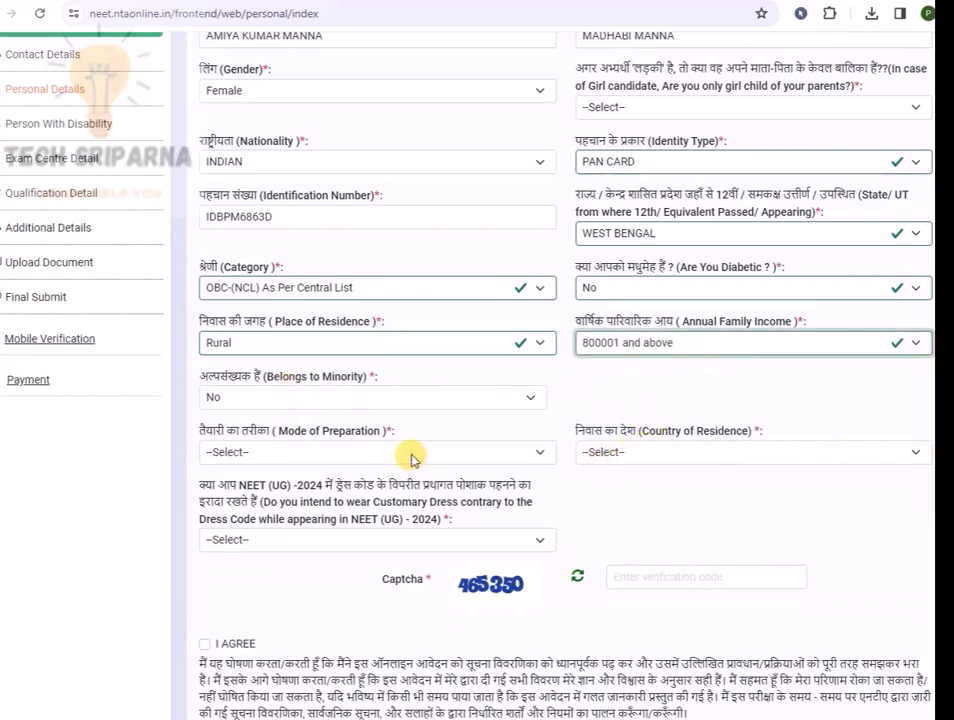
scroll(411, 455, up, 3)
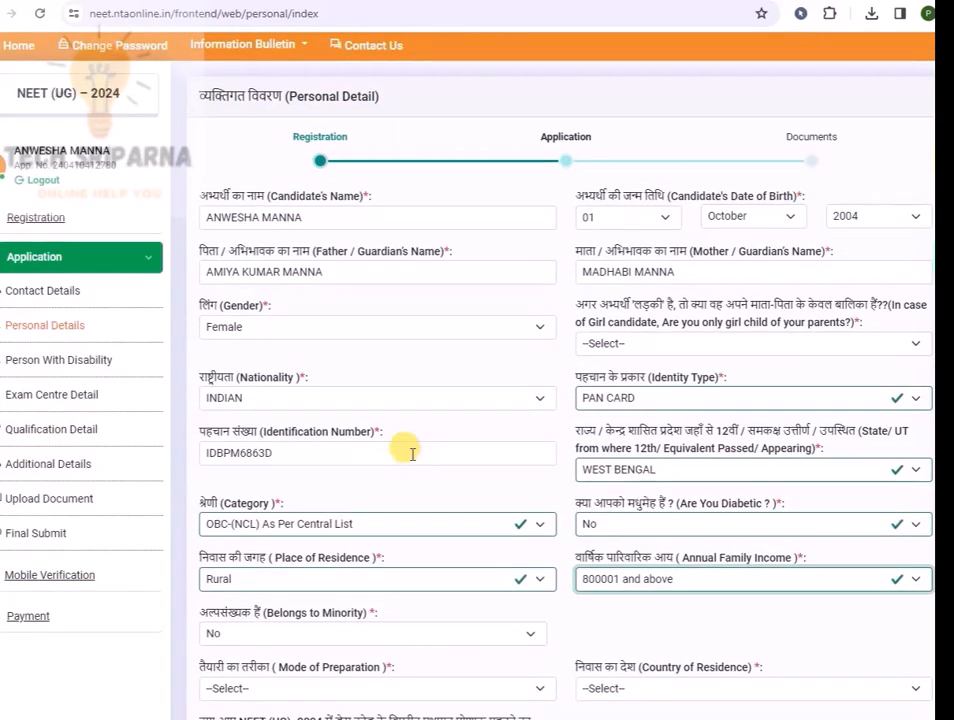
scroll(411, 455, down, 3)
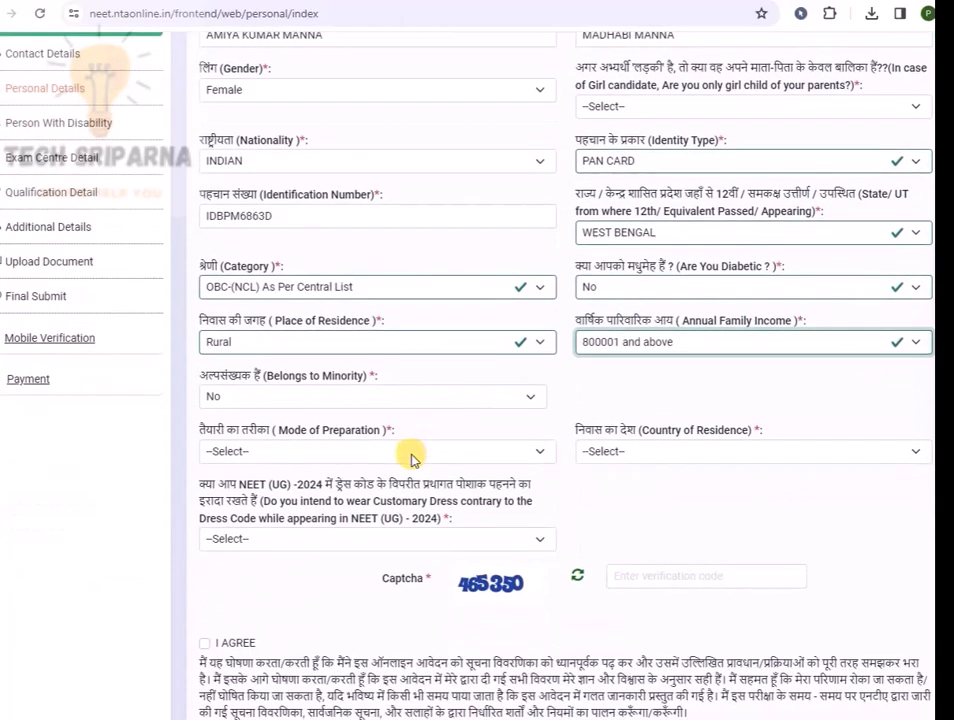
scroll(411, 455, down, 1)
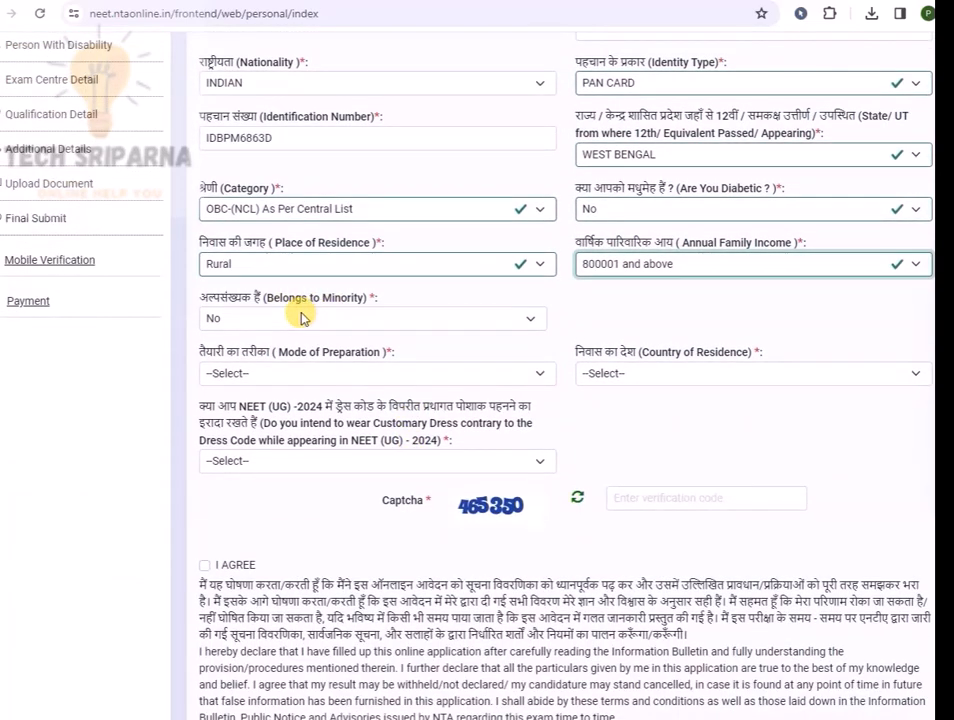
click(311, 374)
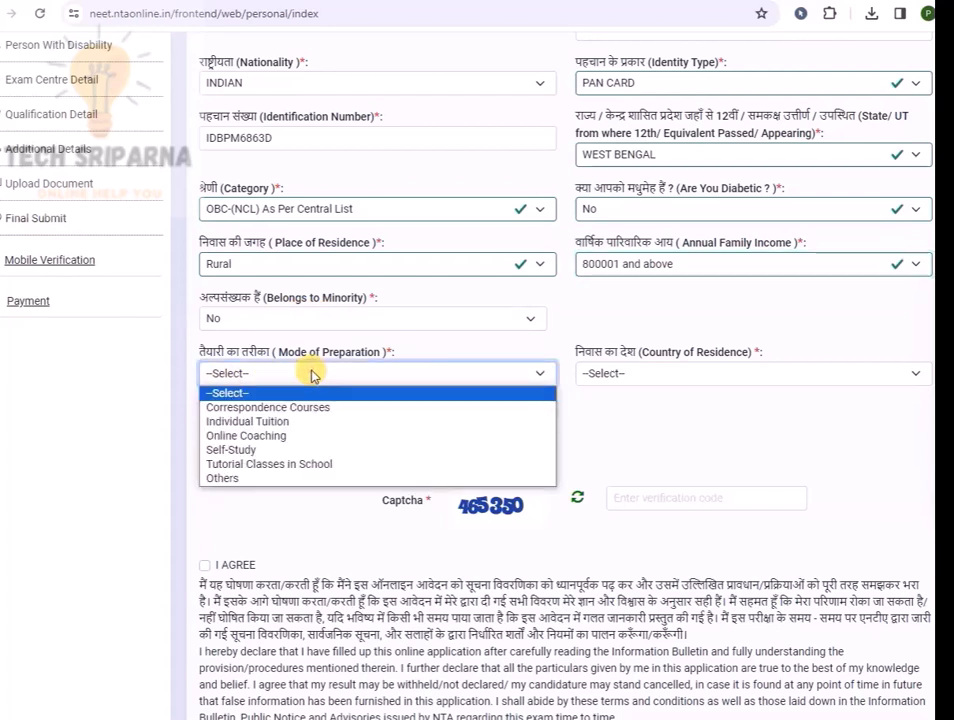
click(236, 450)
Set country of residence to INDIA and answer No to wearing customary dress
click(658, 373)
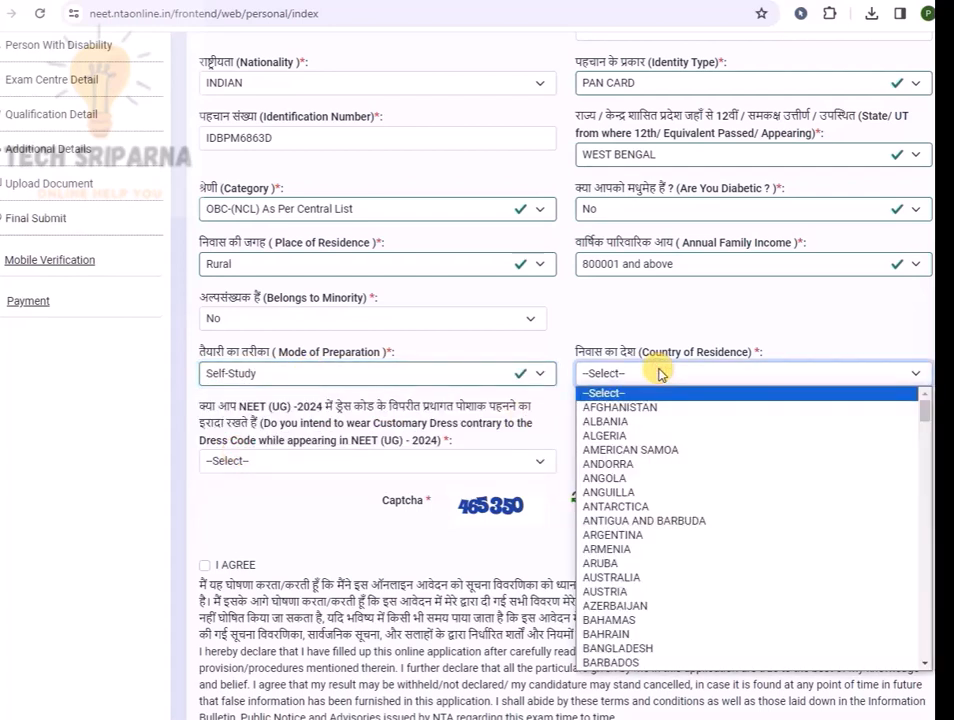
text(in)
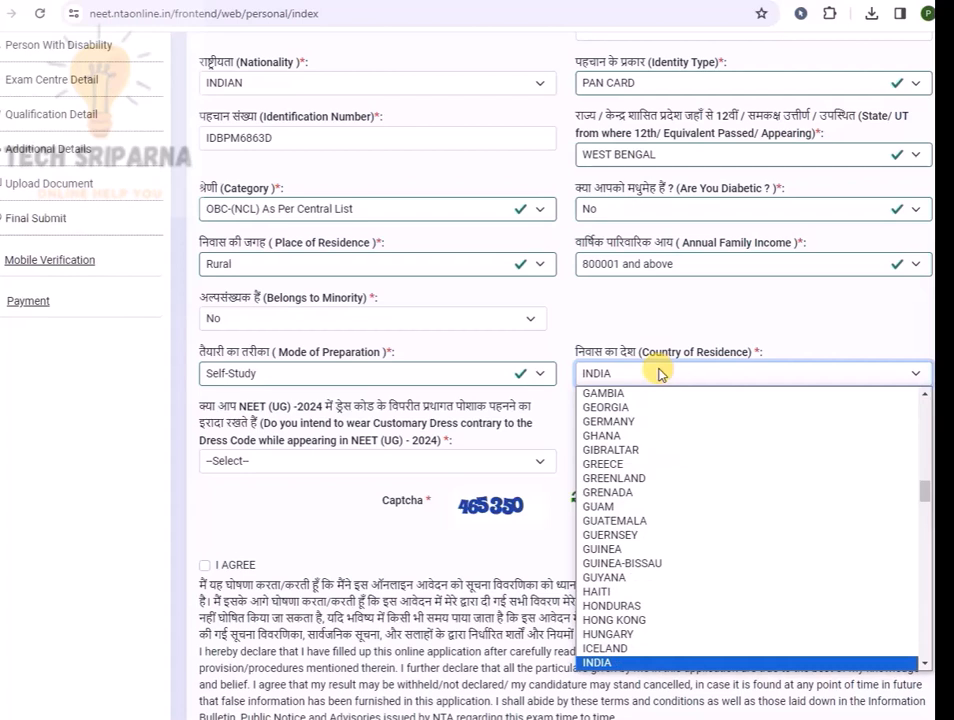
key(Return)
click(288, 461)
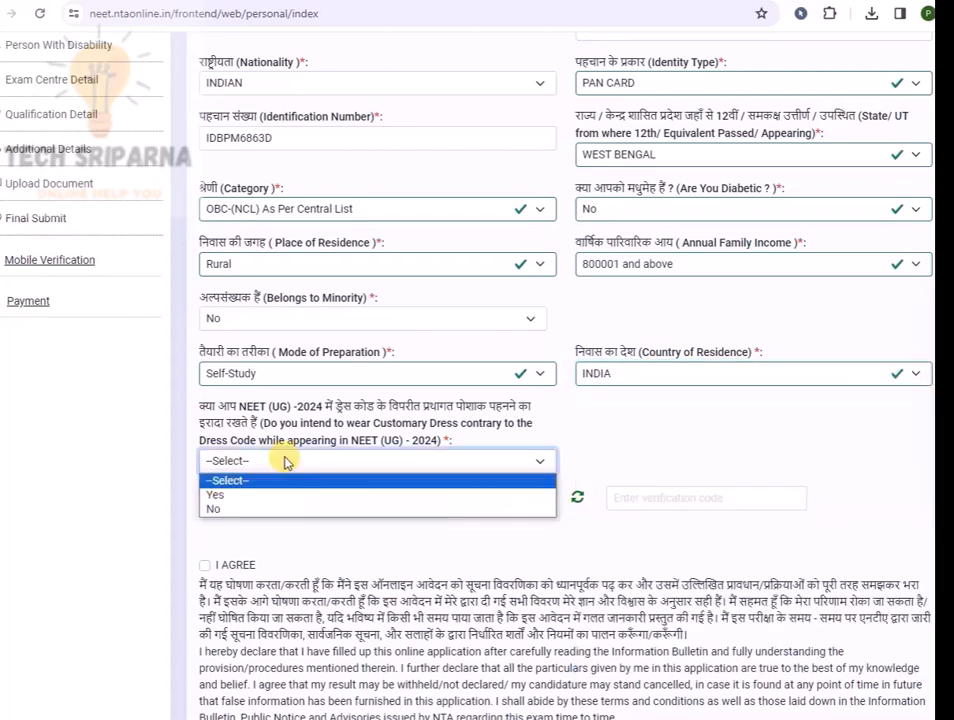
click(217, 511)
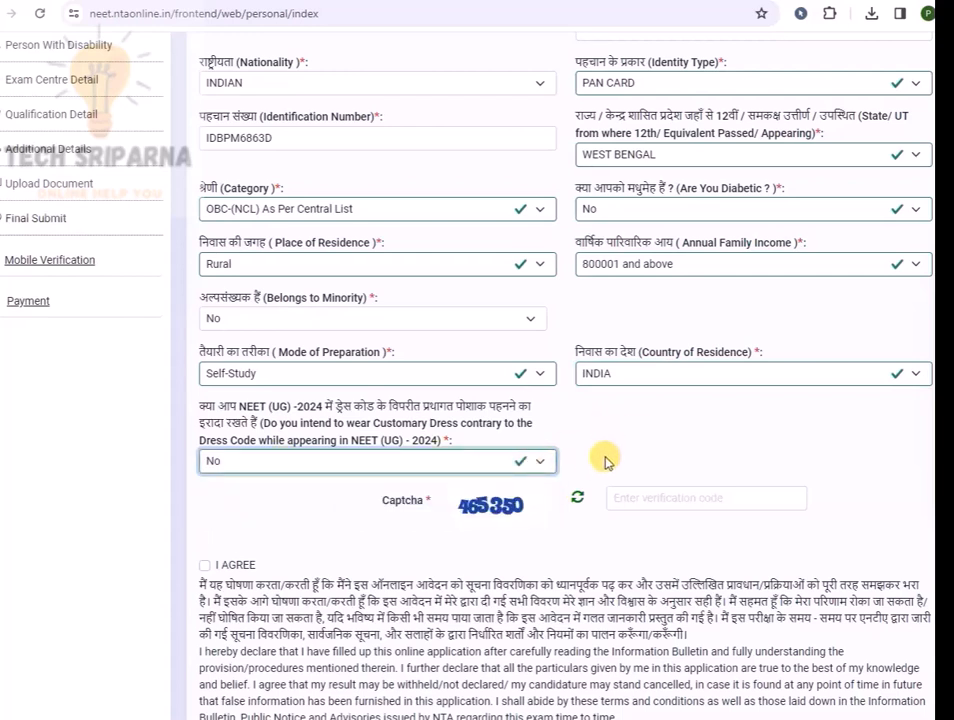
Enter the captcha code, accept the I AGREE declaration, and save Personal Details
click(643, 495)
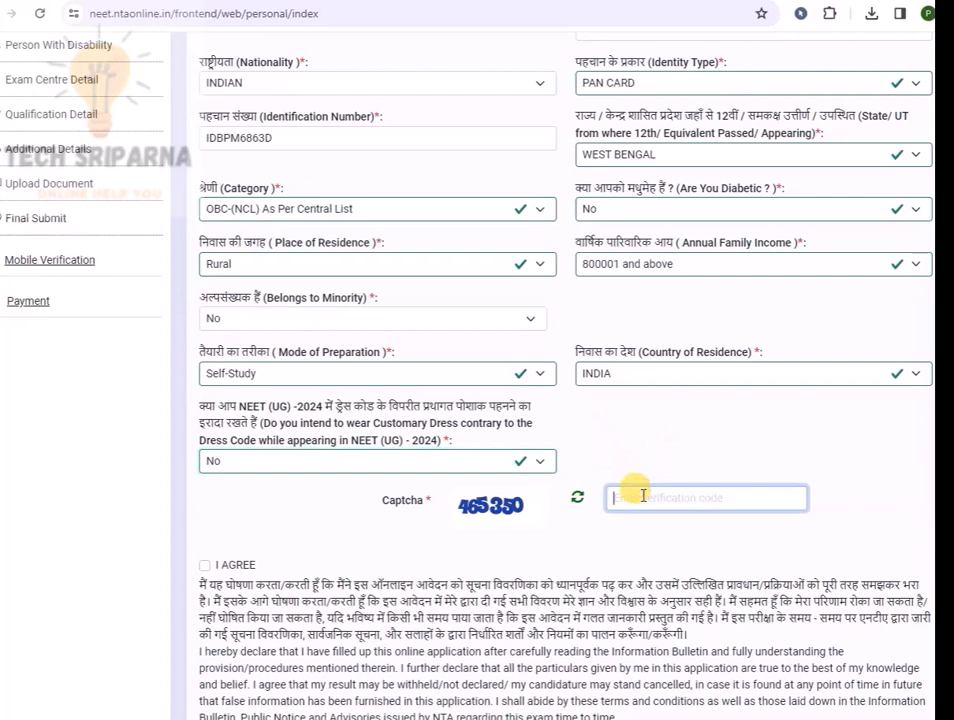
text(465350)
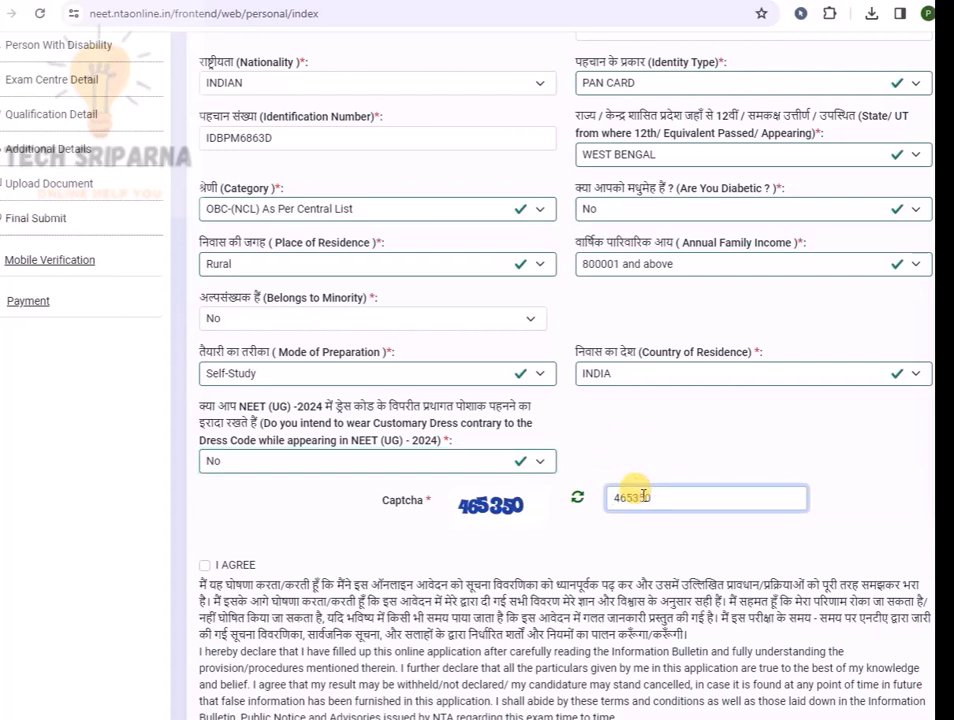
click(682, 435)
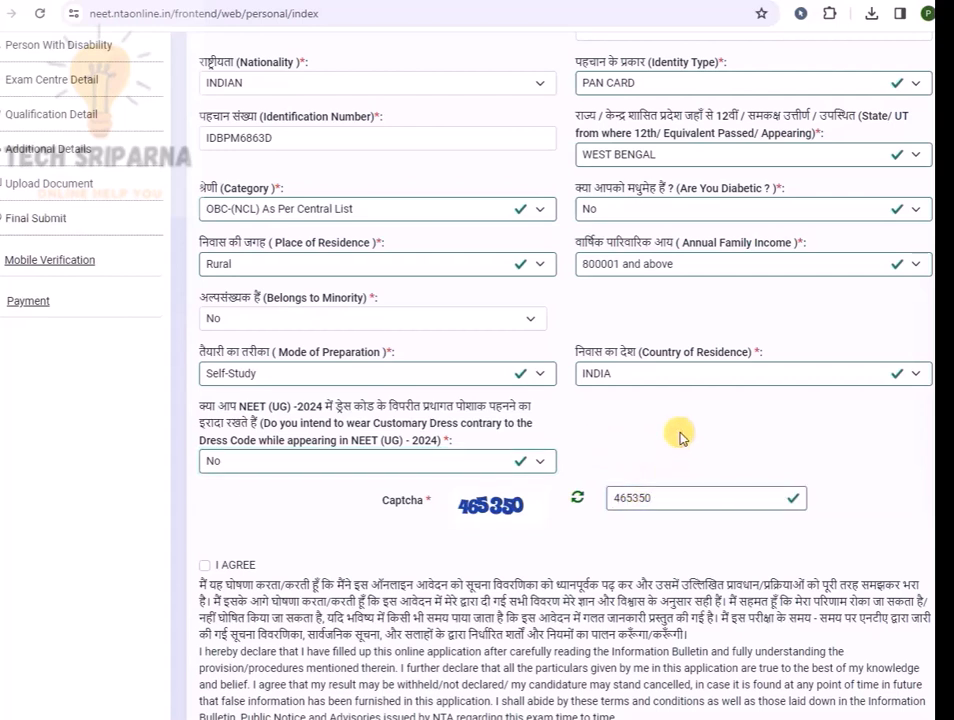
click(204, 566)
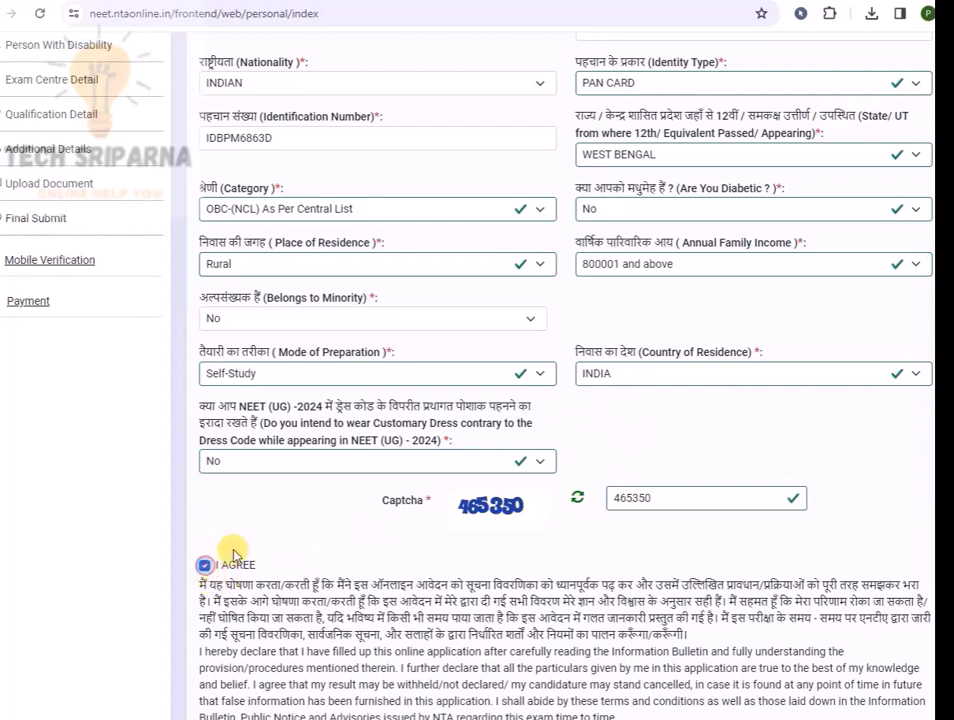
scroll(390, 492, down, 1)
scroll(388, 492, down, 1)
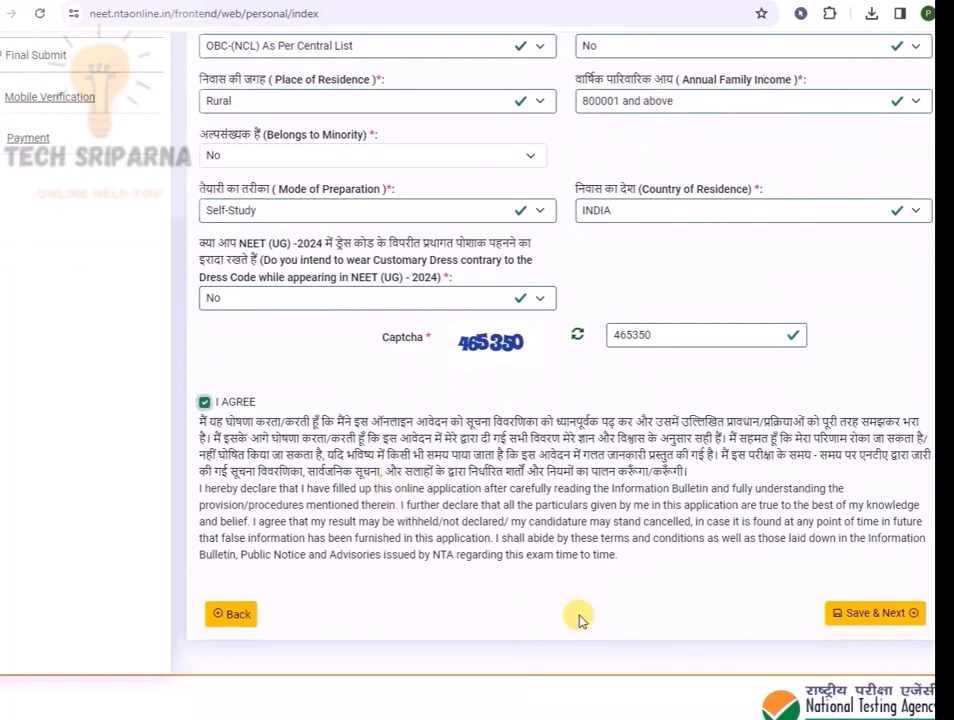
click(872, 617)
Acknowledge the saved message, answer No to PwD candidate, and correct the verification code
click(472, 459)
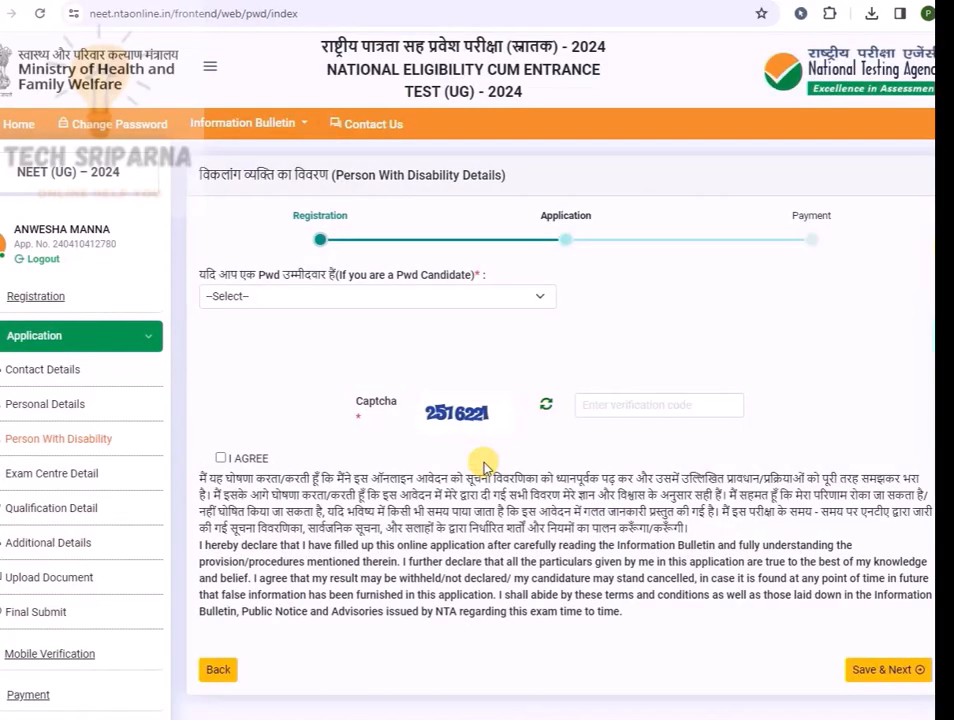
click(615, 400)
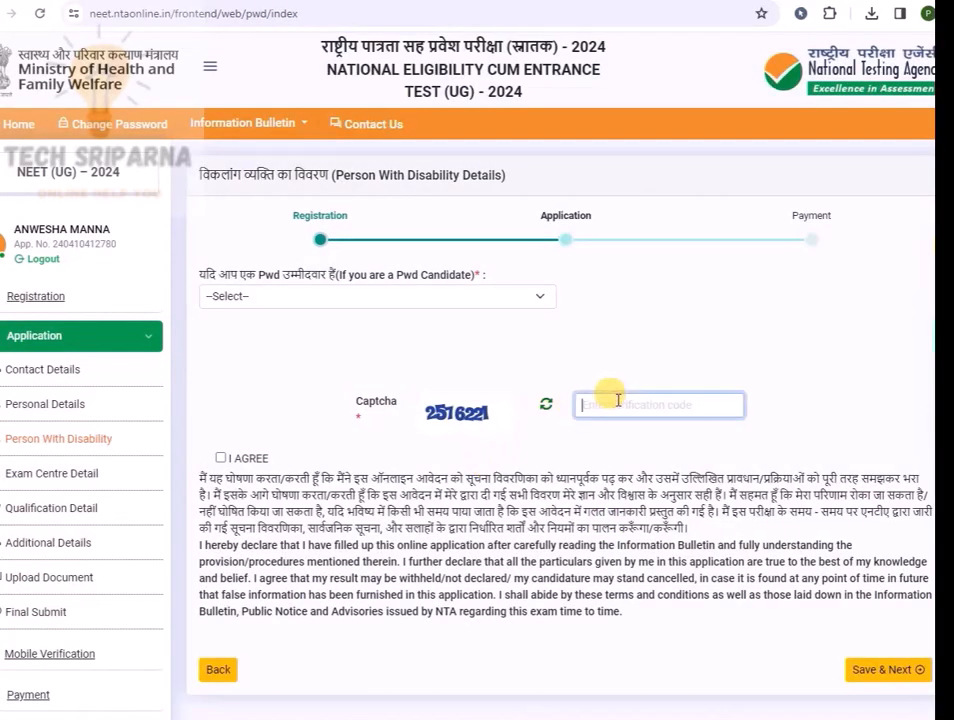
text(2516221)
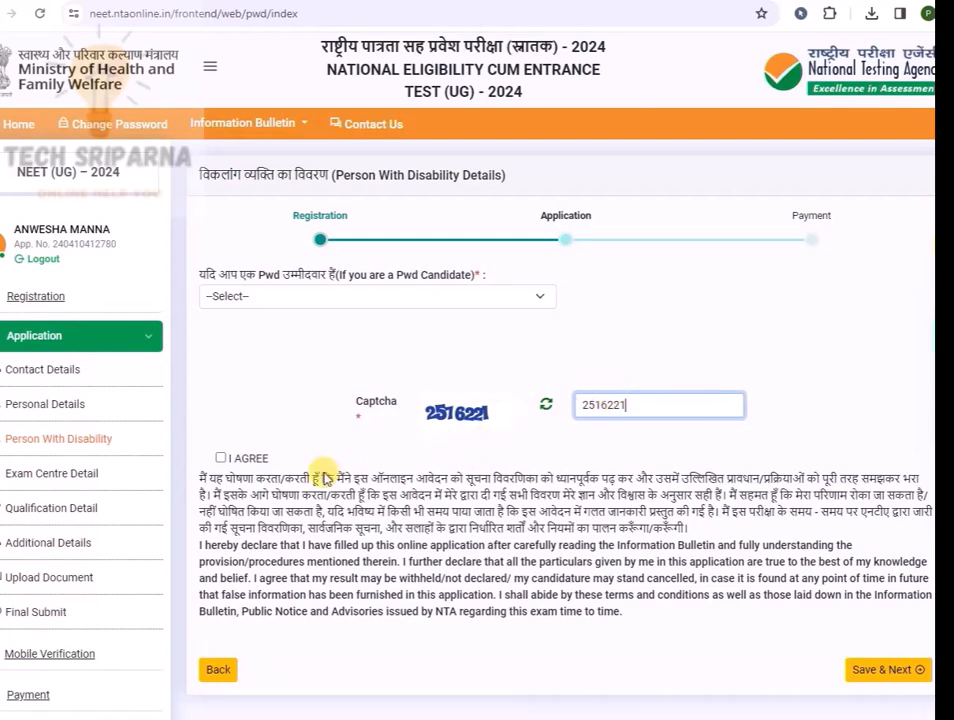
click(289, 290)
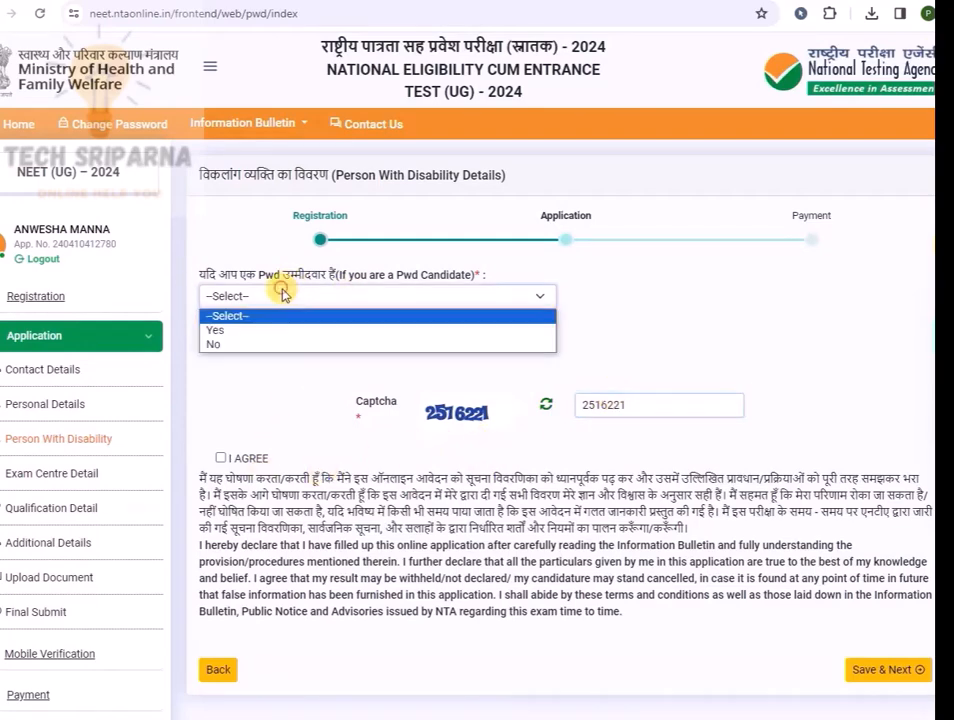
click(217, 343)
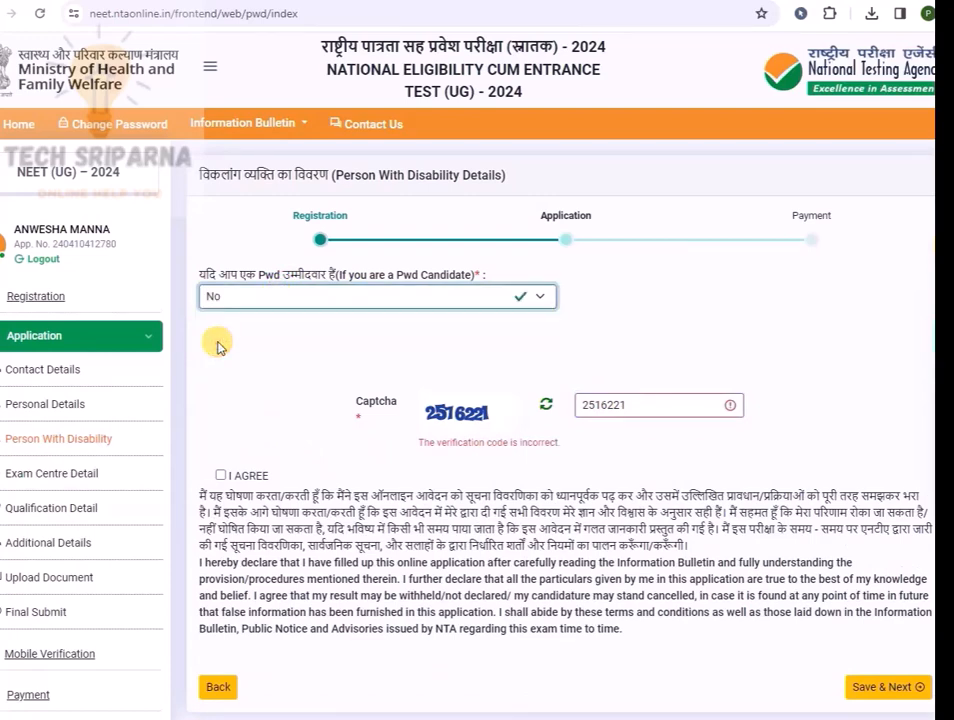
click(636, 403)
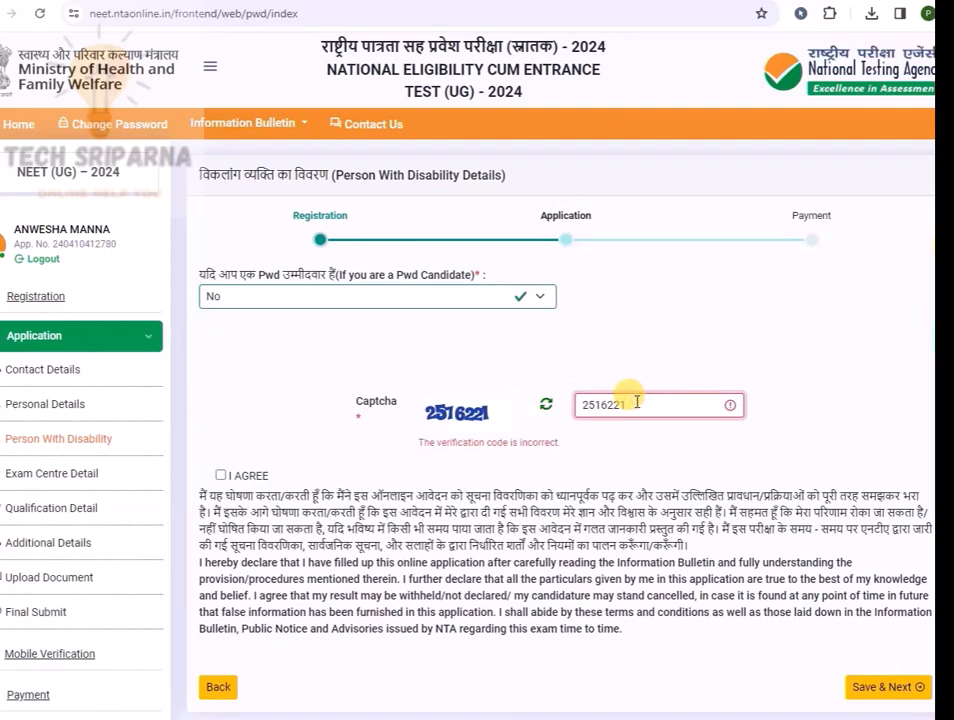
click(595, 402)
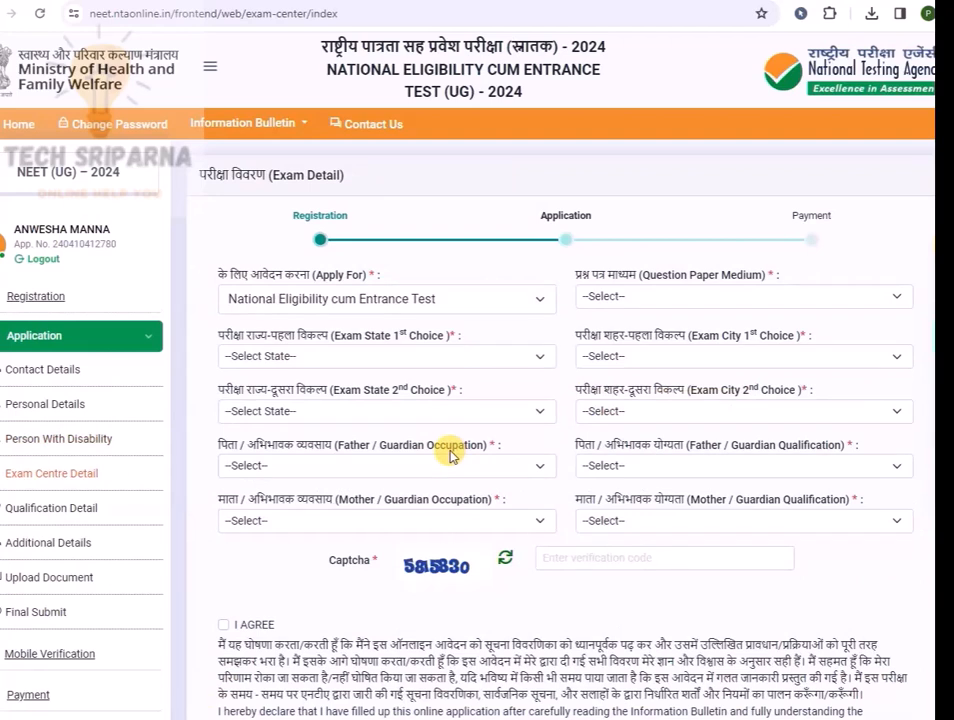
Choose English as question paper medium and WEST BENGAL as the first-choice exam state
click(650, 298)
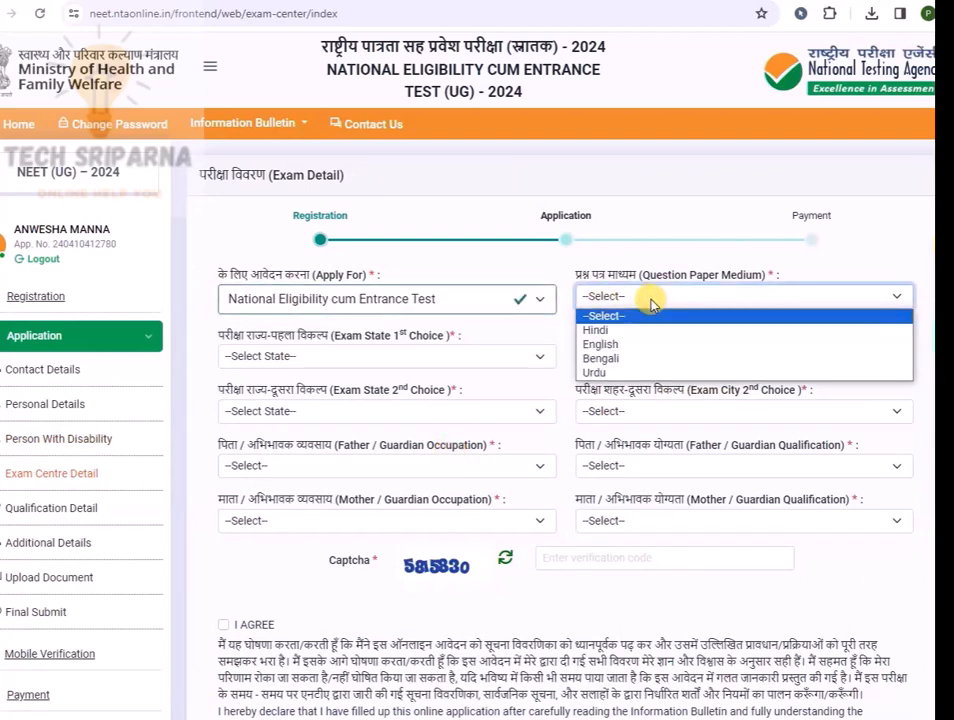
click(612, 344)
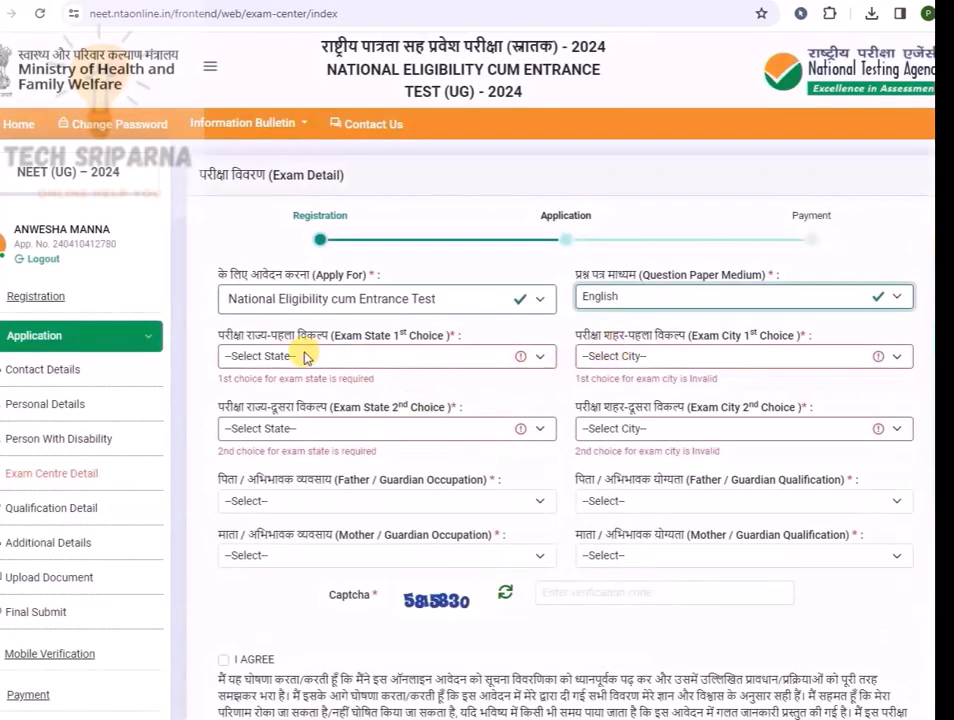
click(302, 357)
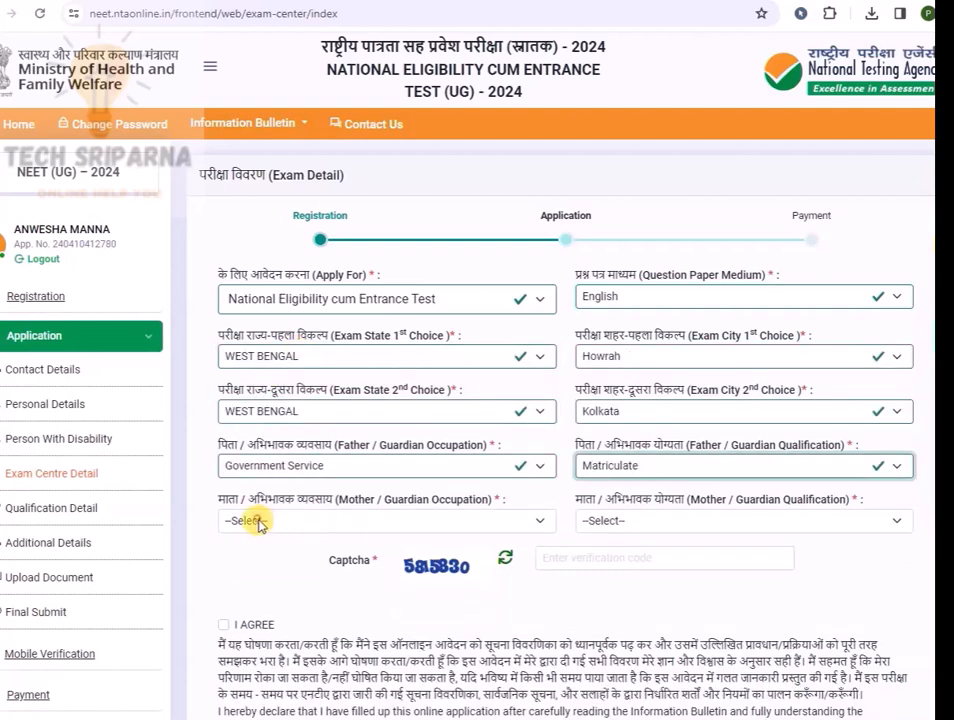
click(258, 521)
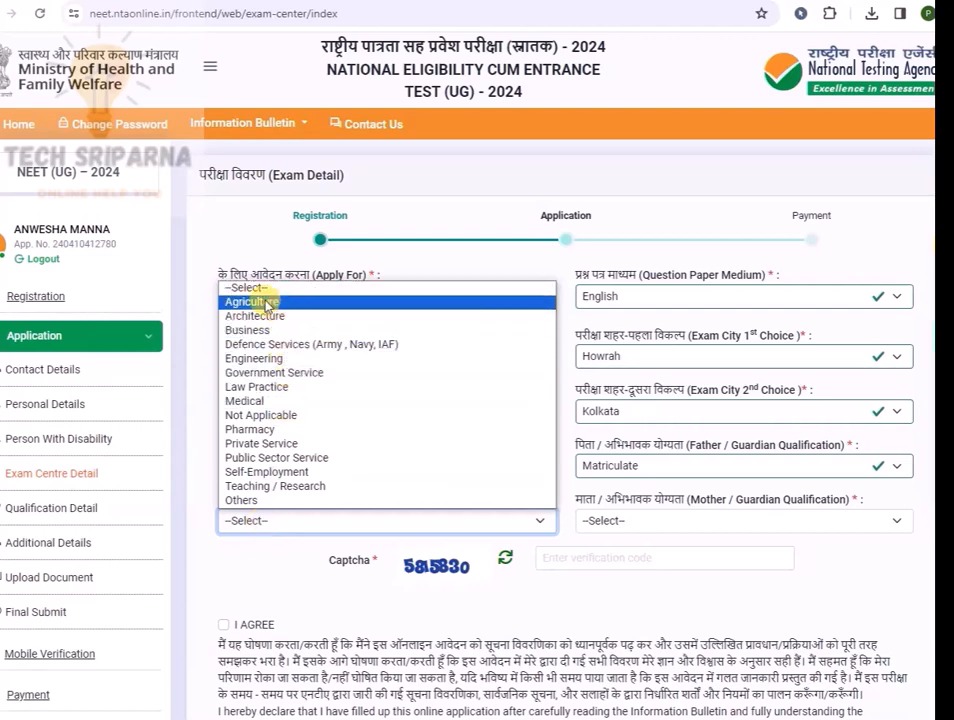
Set mother's occupation to Not Applicable and mother's qualification to Graduate
click(238, 500)
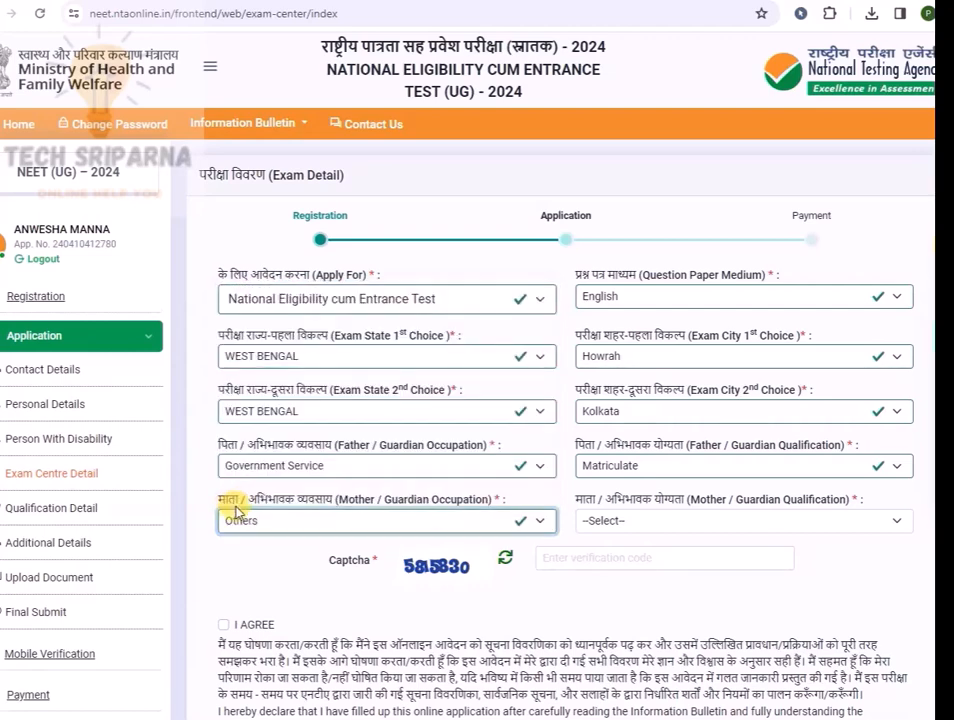
click(337, 522)
click(331, 524)
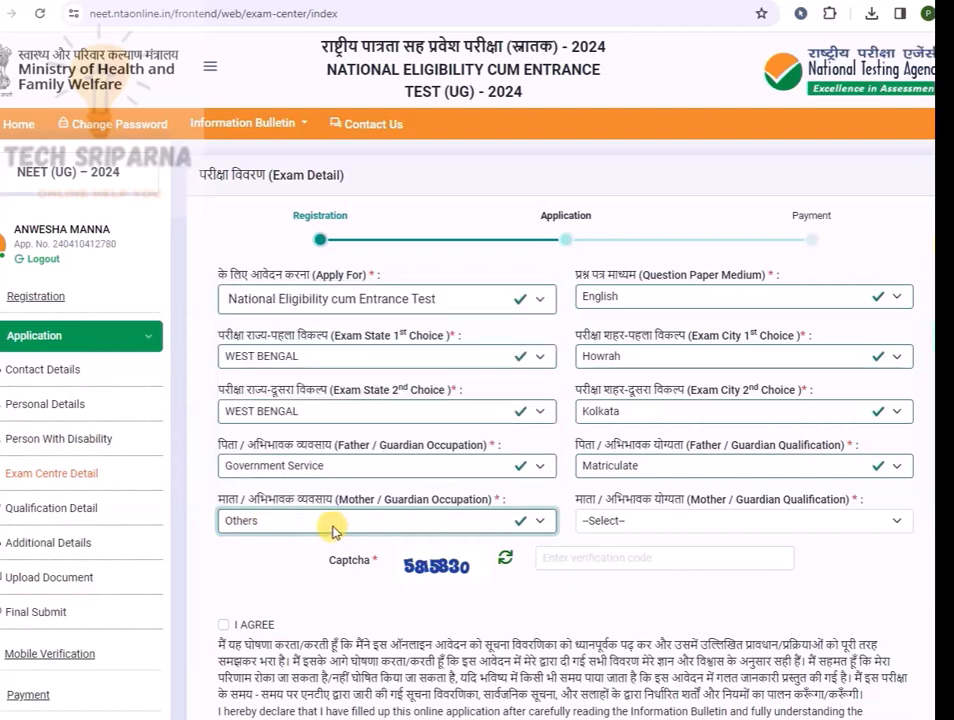
click(332, 527)
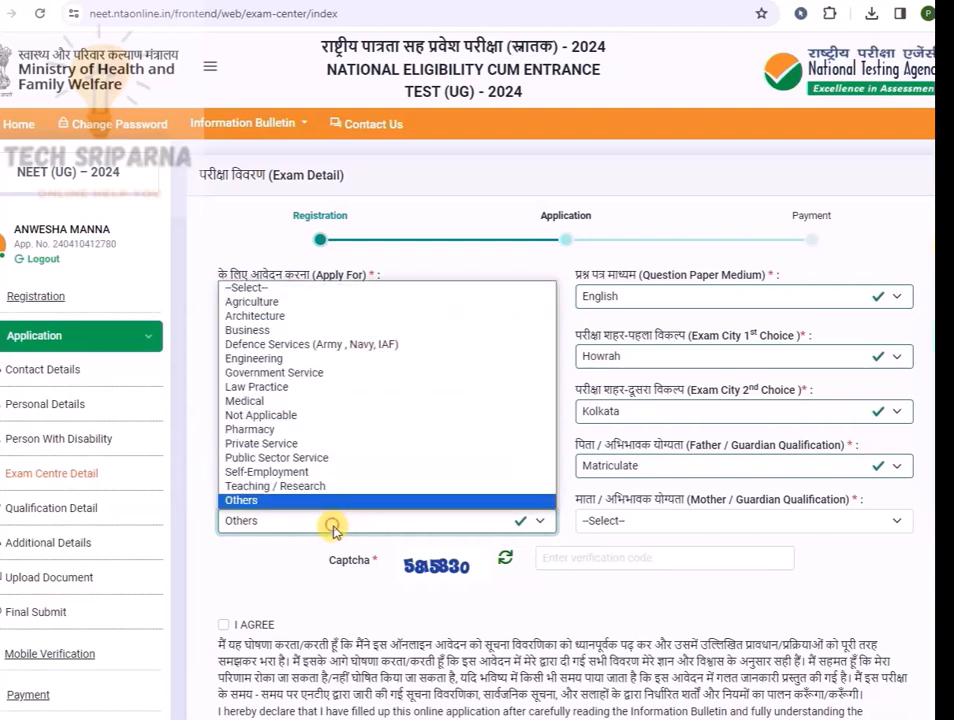
click(279, 418)
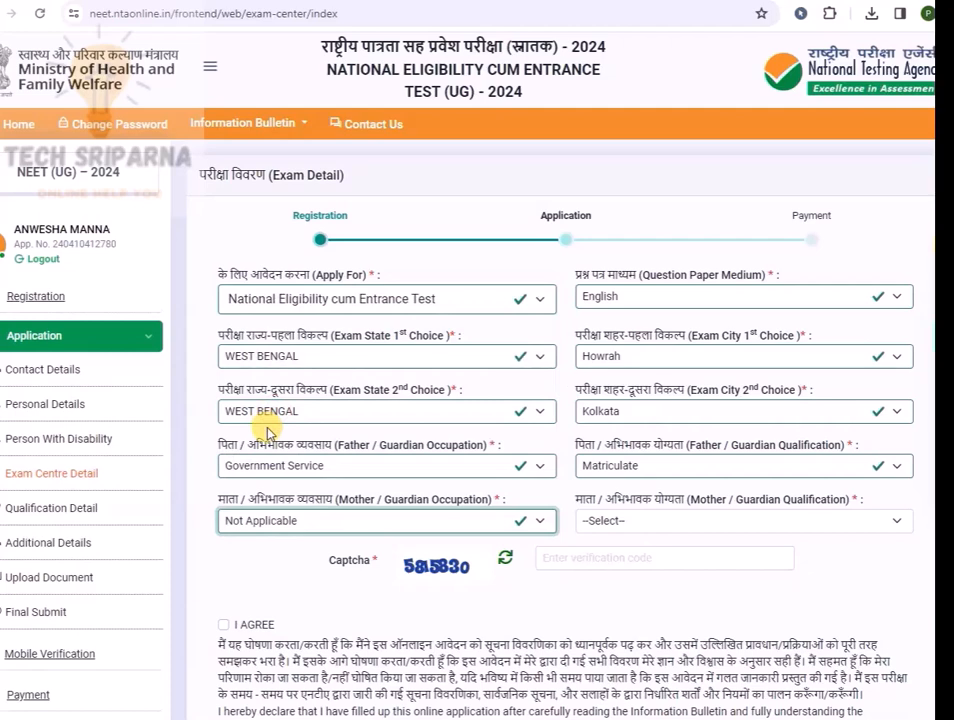
click(818, 521)
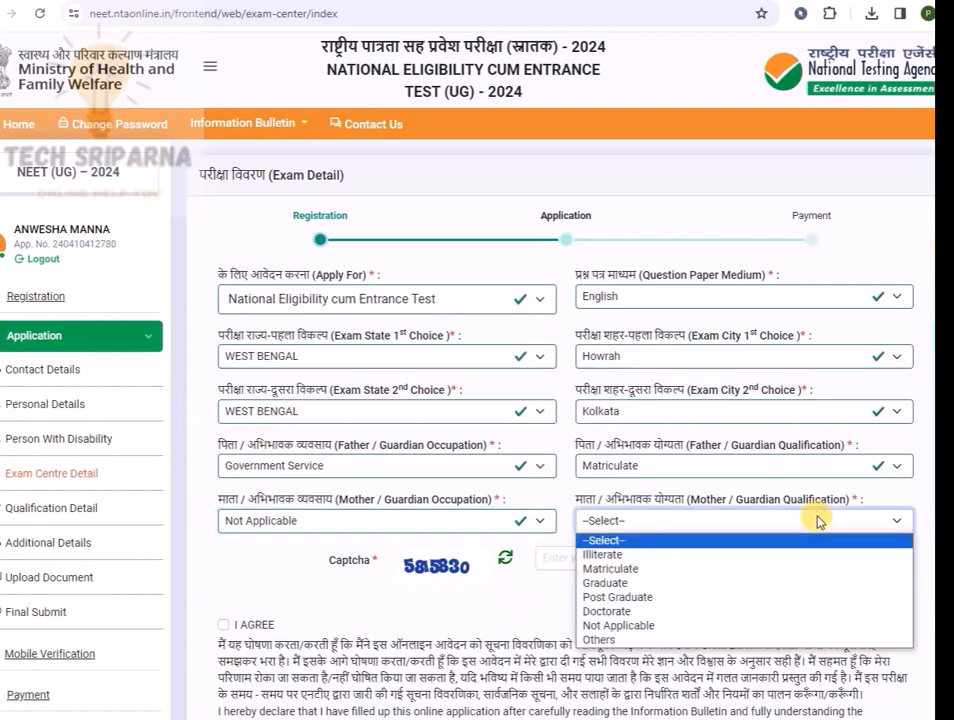
click(610, 583)
Enter the verification code, accept the declaration, and save the exam details
click(585, 556)
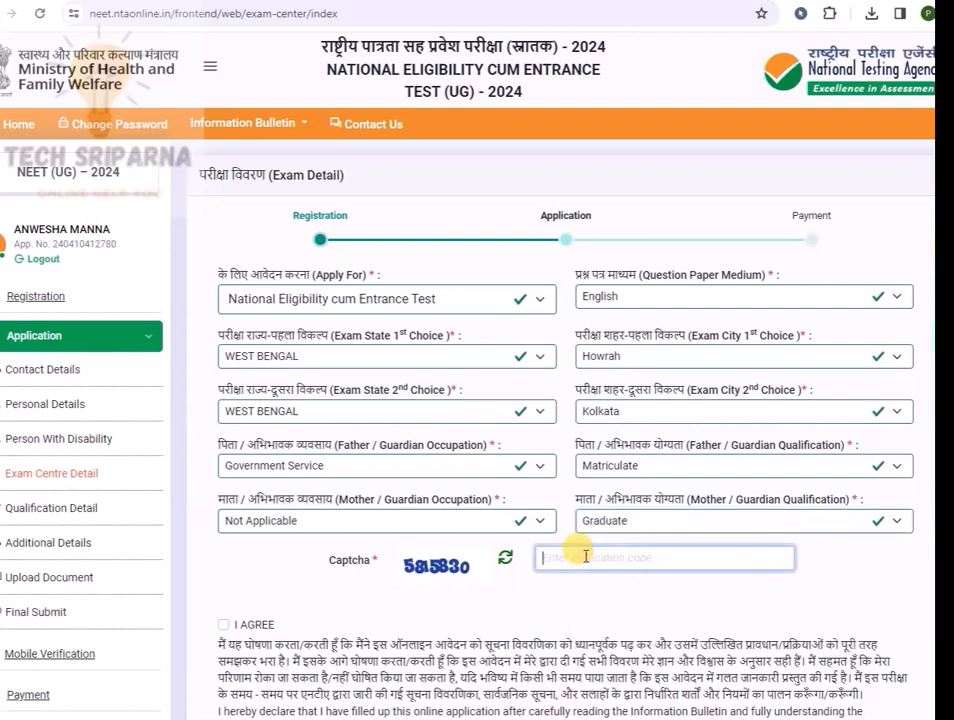
text(5815830)
scroll(586, 556, down, 1)
click(221, 542)
scroll(390, 470, down, 2)
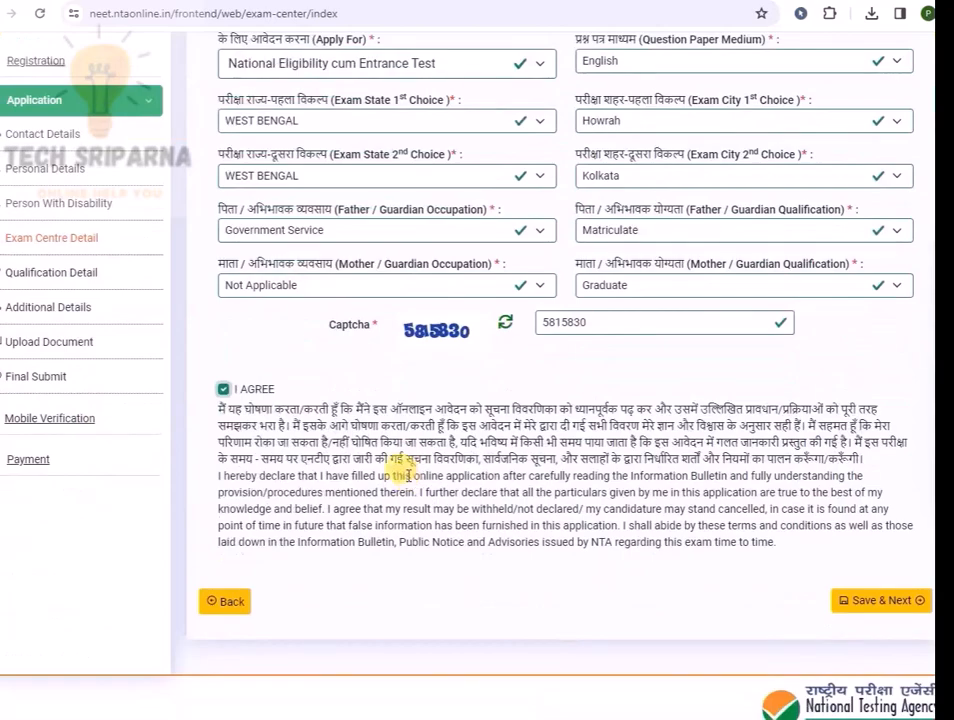
click(880, 600)
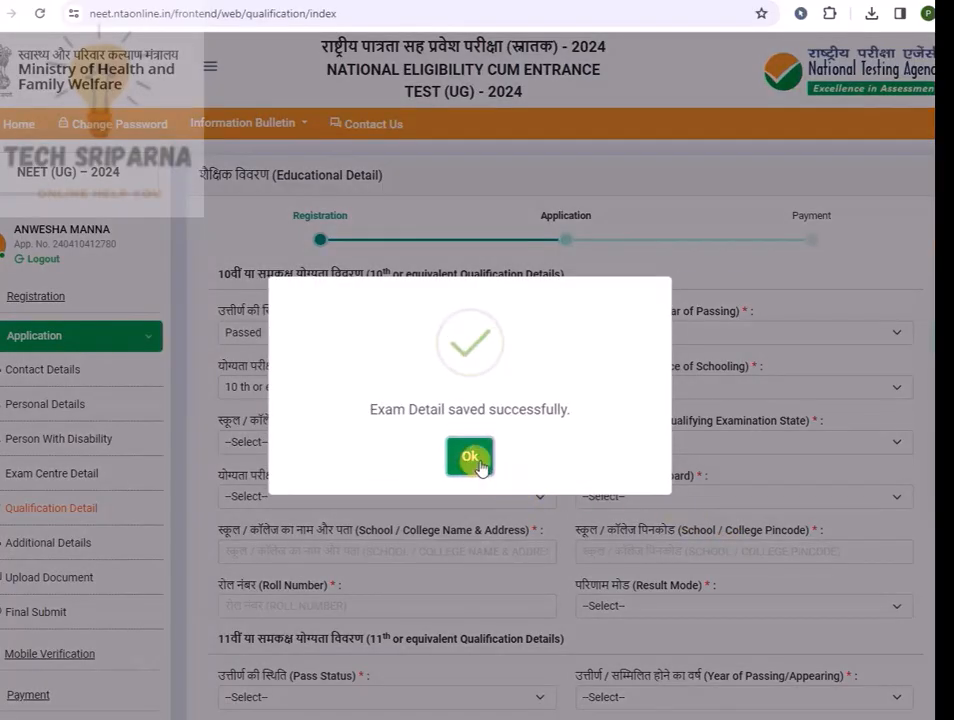
click(470, 457)
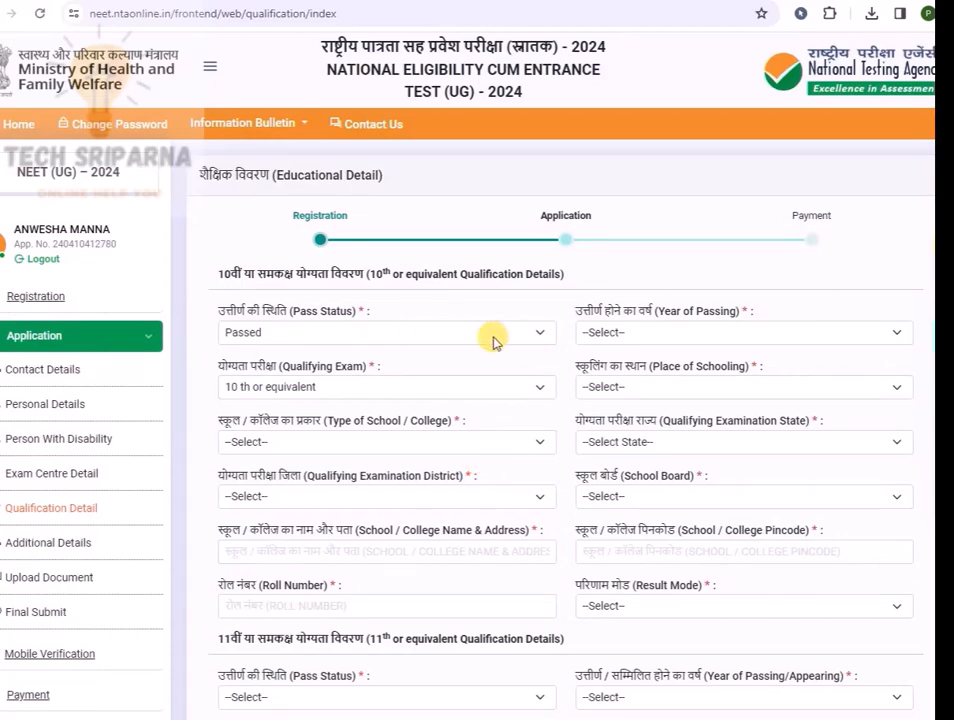
Set 10th passing year 2021, Rural schooling, and Government School as school type
click(658, 333)
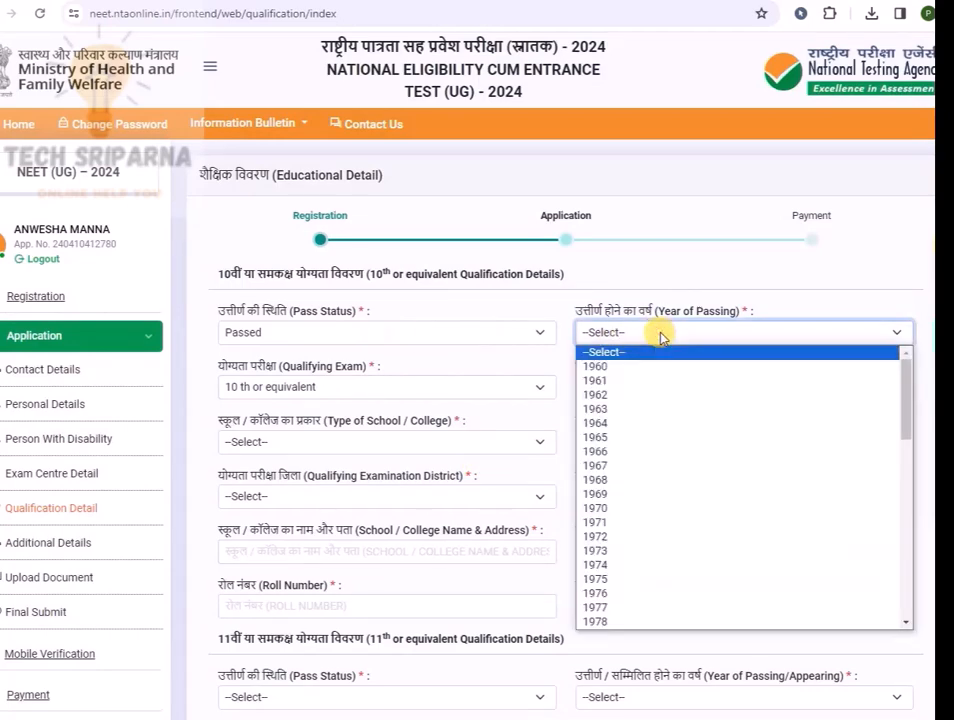
scroll(671, 462, down, 3)
scroll(671, 462, down, 10)
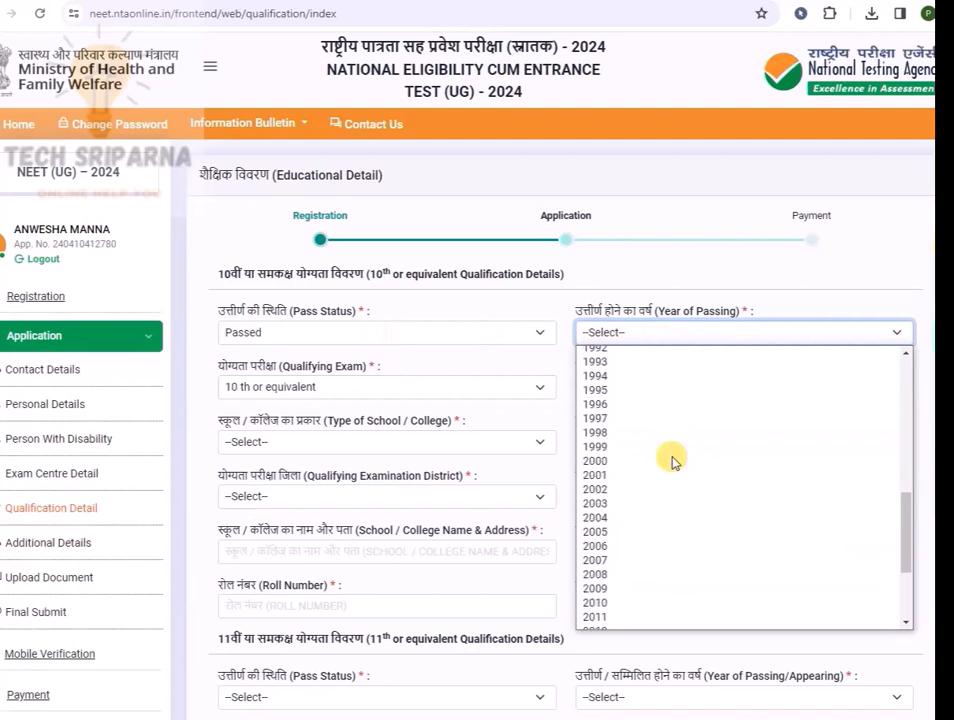
click(606, 608)
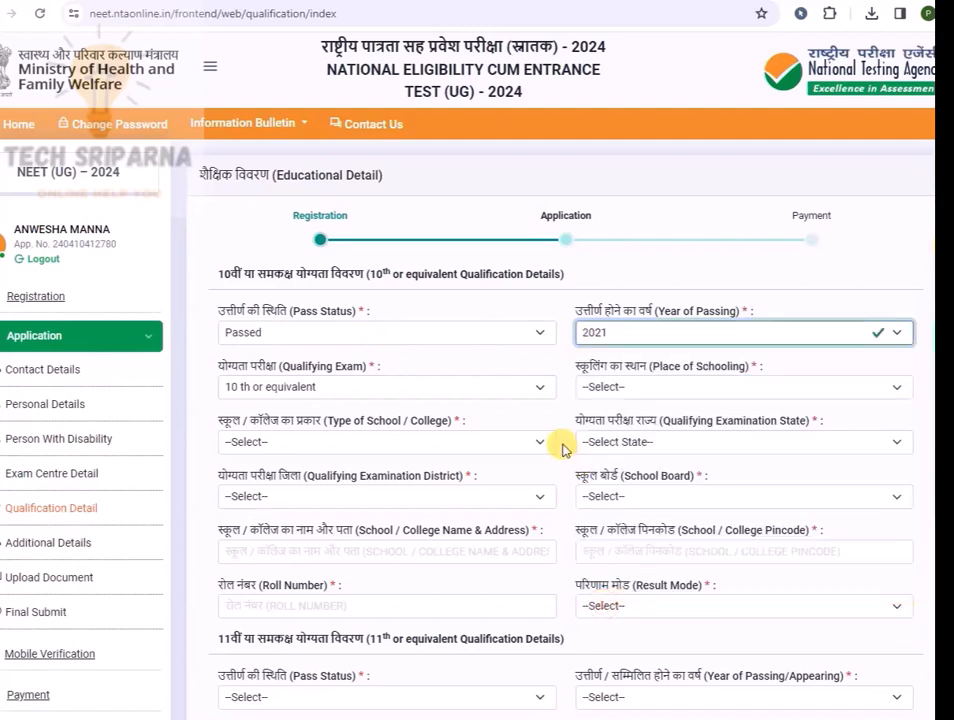
click(648, 390)
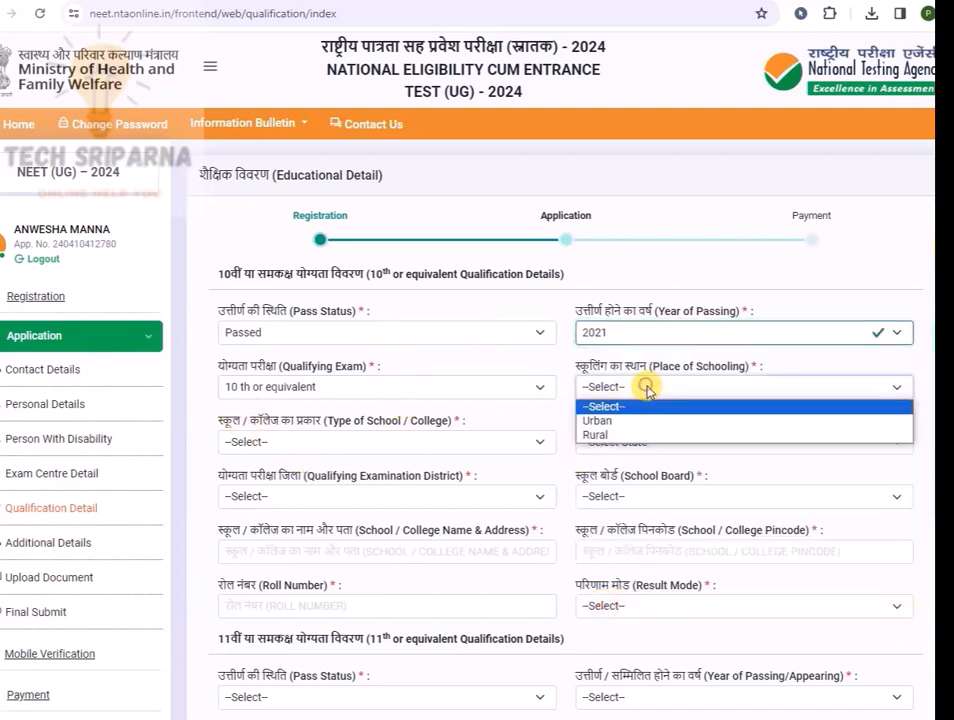
click(595, 434)
click(366, 441)
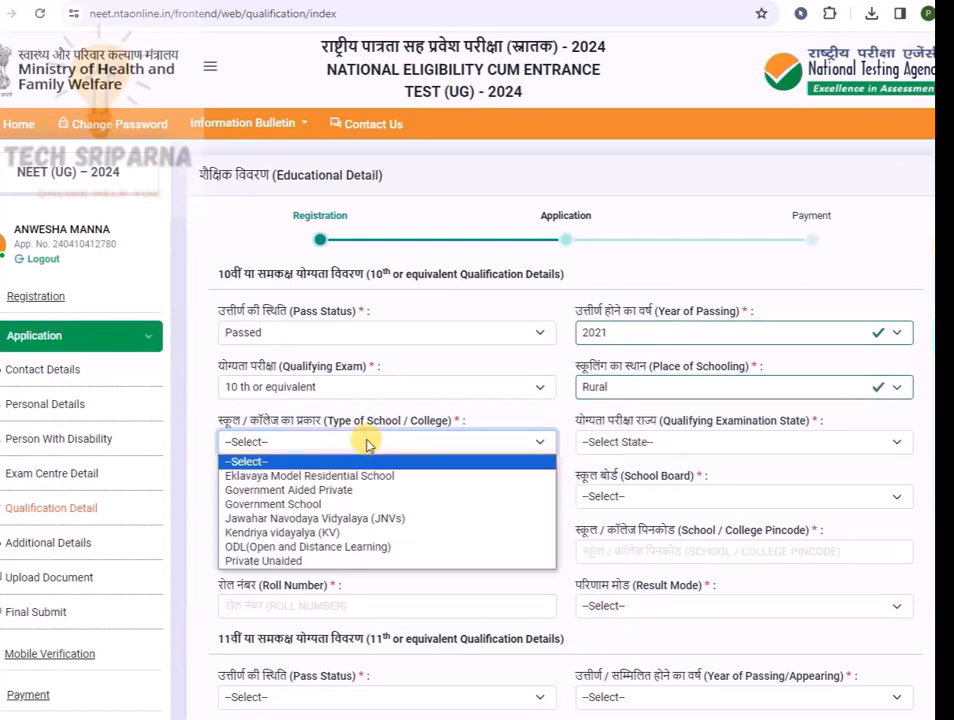
click(305, 505)
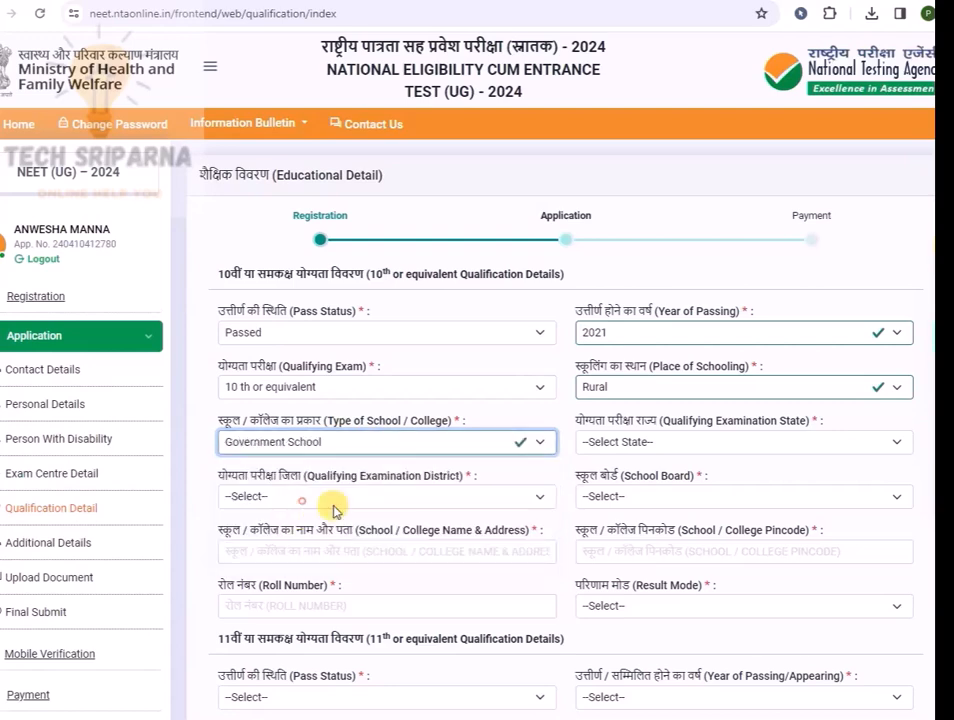
Set the 10th exam location to WEST BENGAL, Howrah, with WEST BENGAL BOARD OF SECONDARY EDUCATION
click(655, 441)
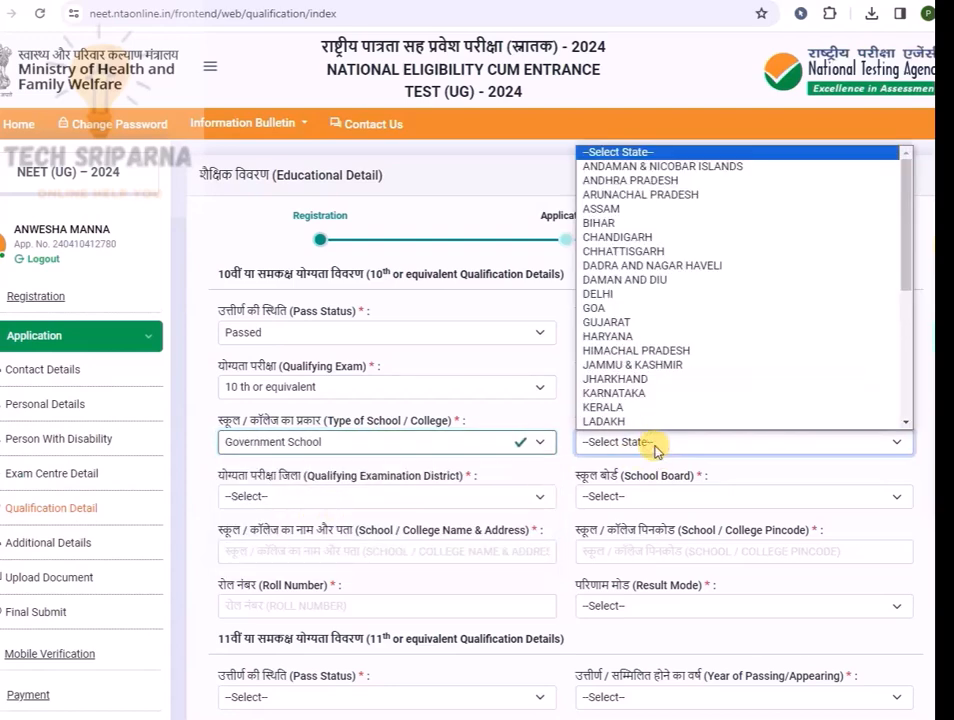
click(390, 441)
click(680, 443)
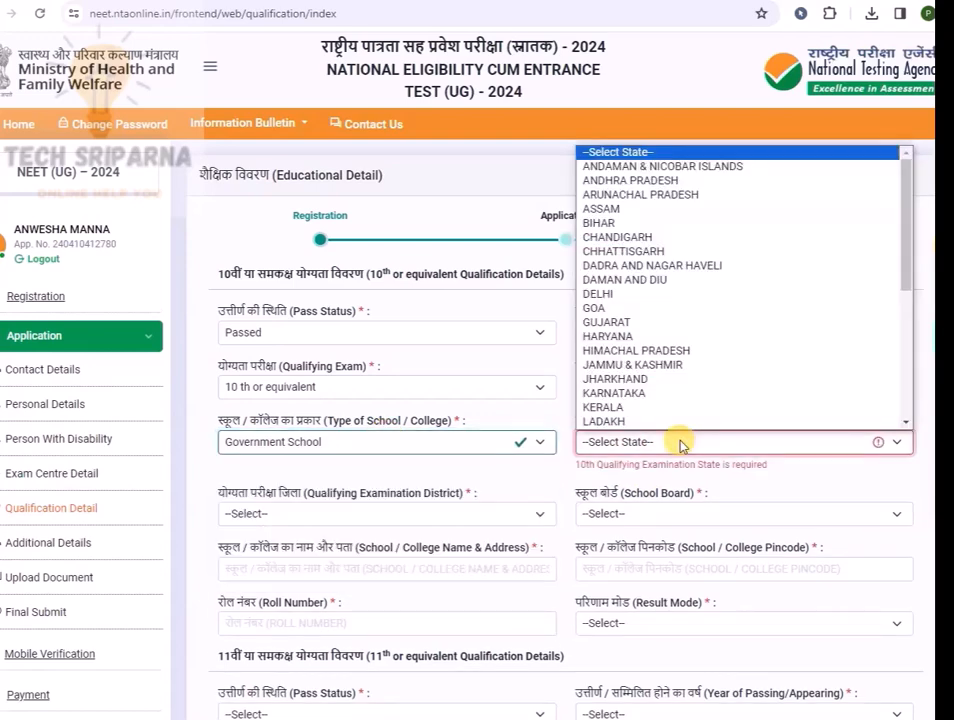
key(w)
key(Return)
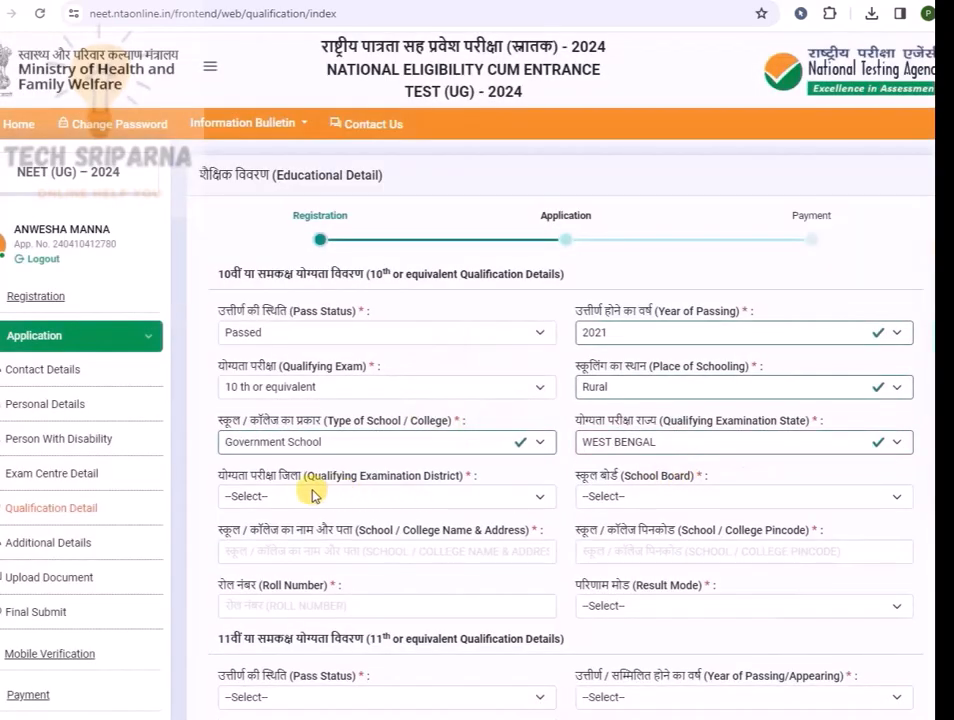
click(312, 495)
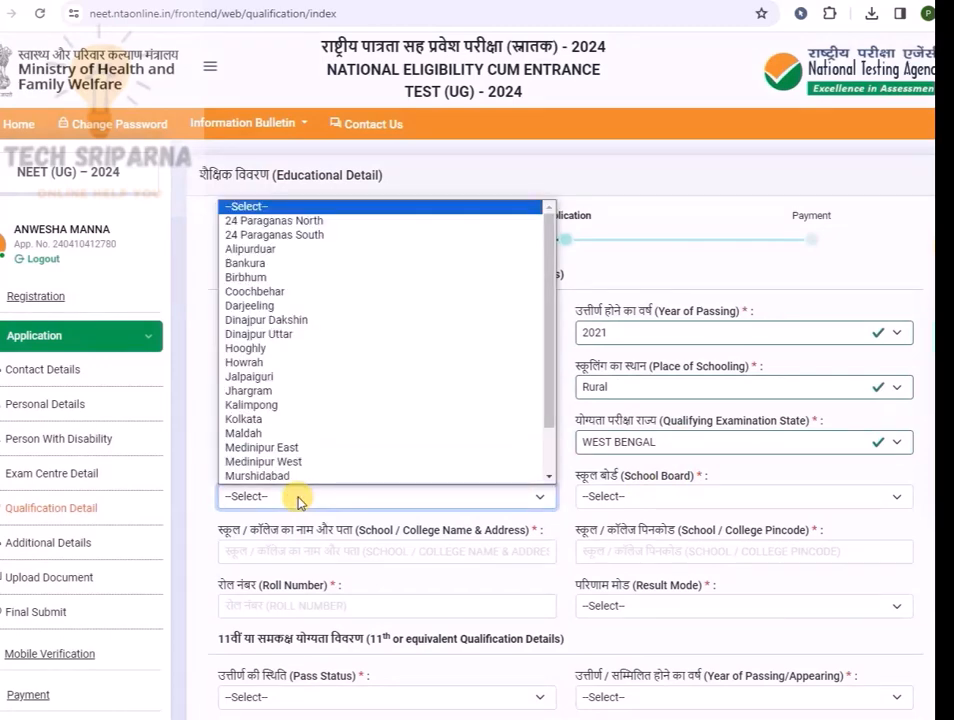
click(249, 362)
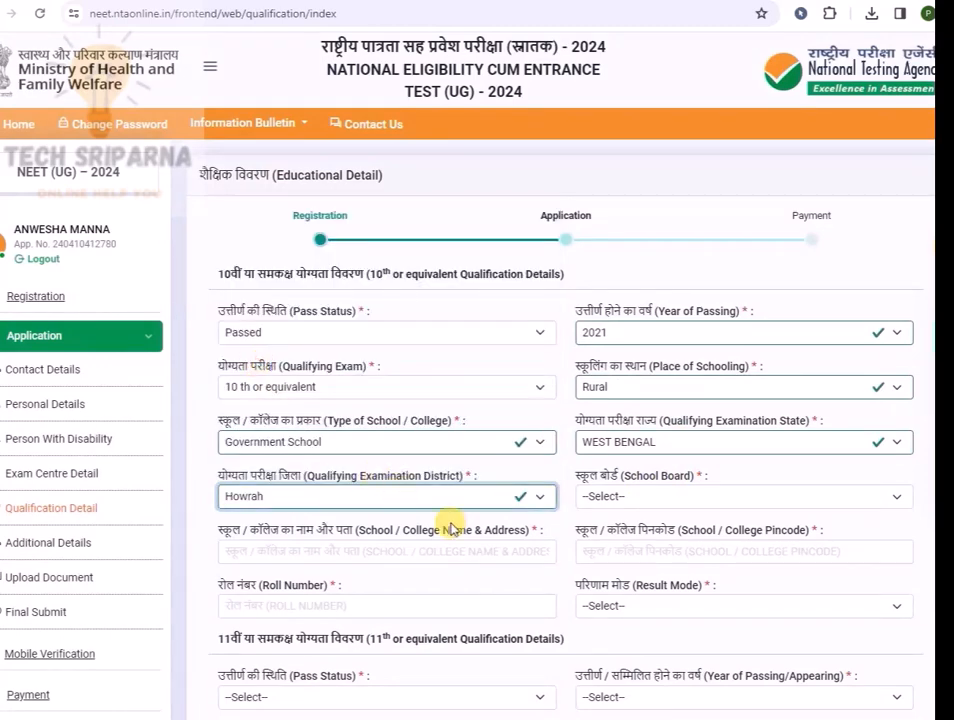
click(665, 497)
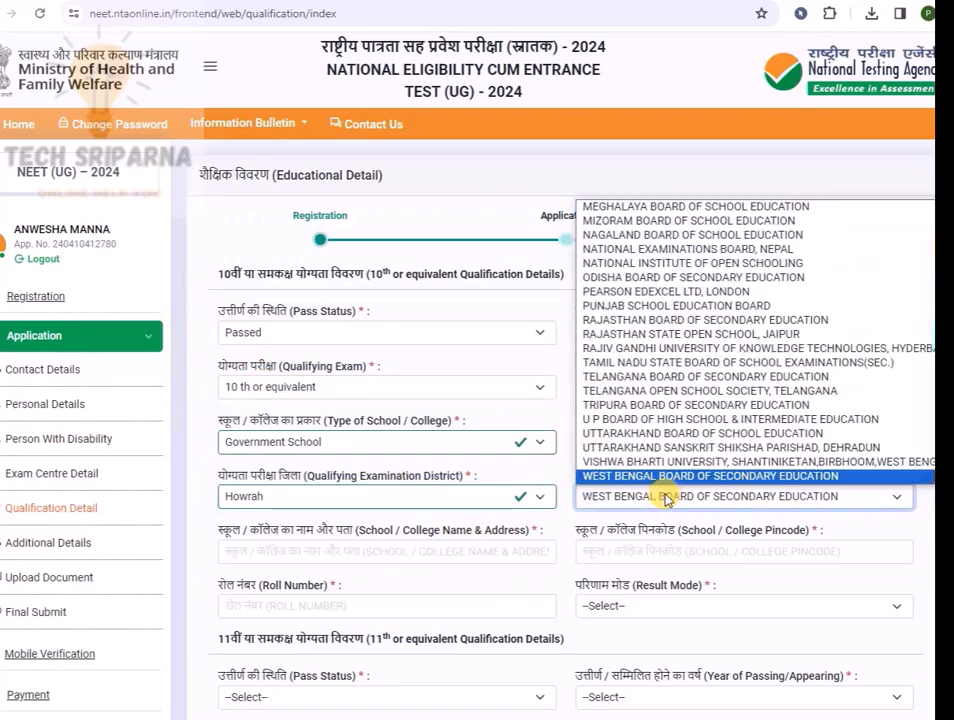
click(675, 475)
Enter school details and marks (671/700, 95.86%), and mark 11th as Not Applicable
scroll(486, 486, down, 3)
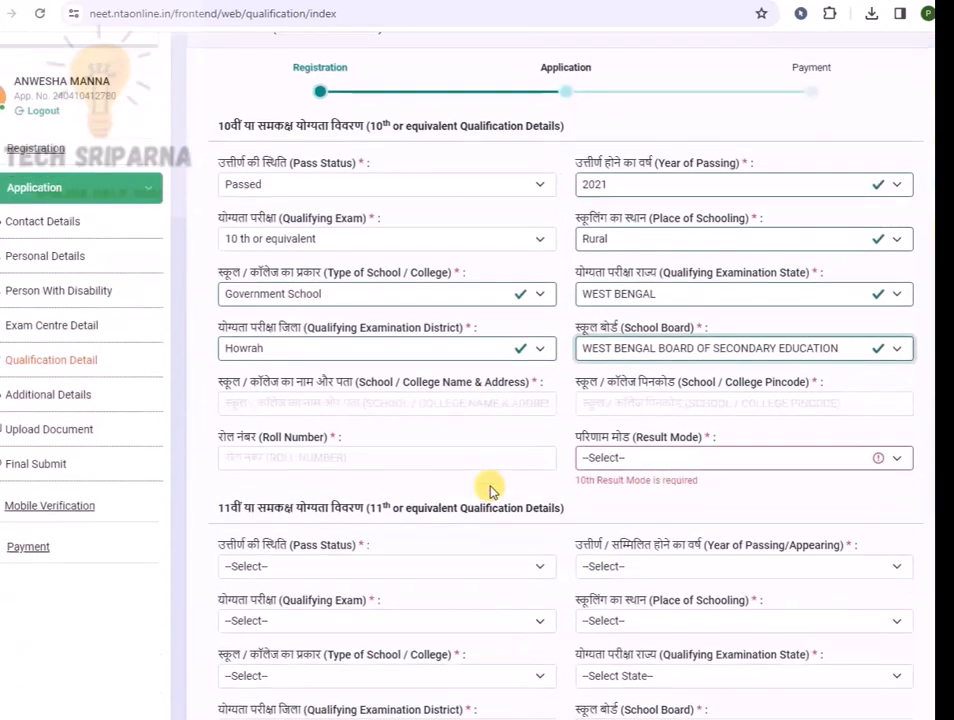
click(300, 392)
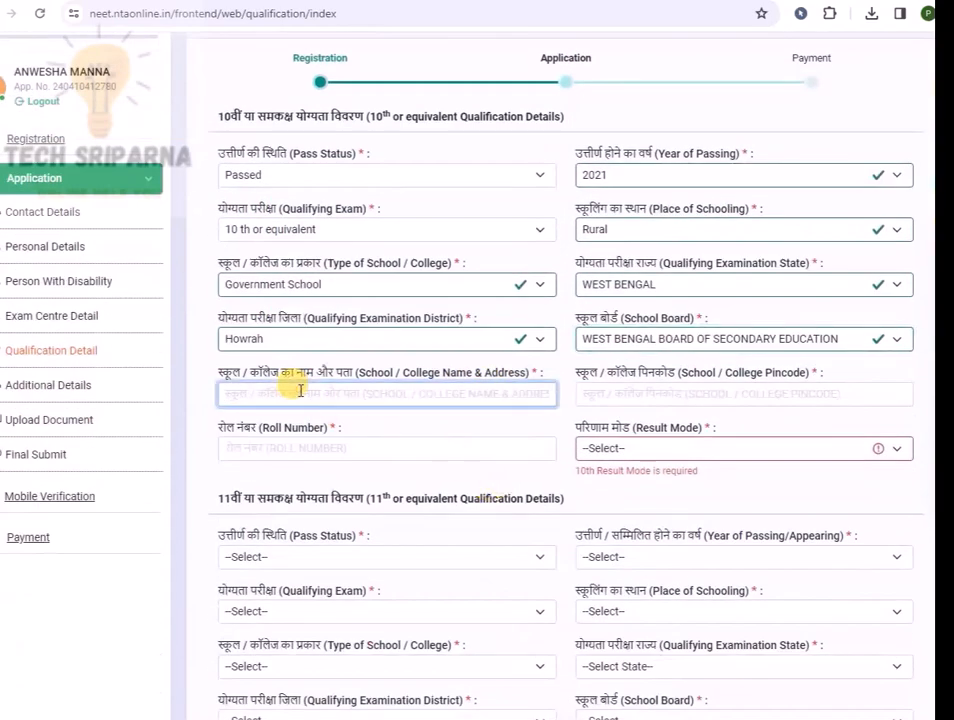
text(BAGNAN A HOWRAH)
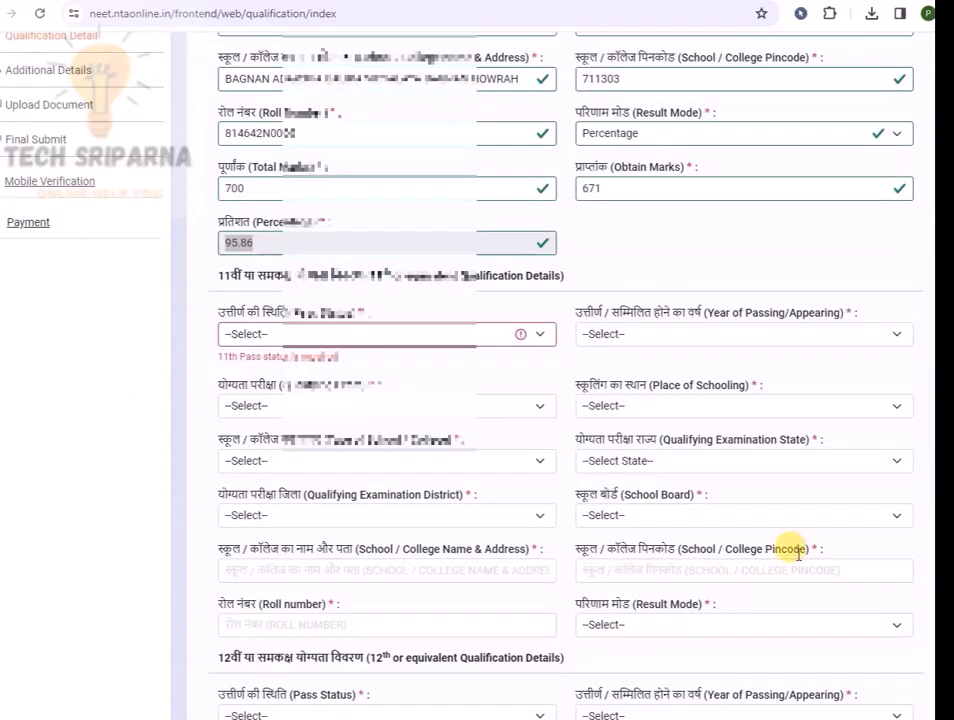
click(681, 251)
scroll(571, 247, down, 3)
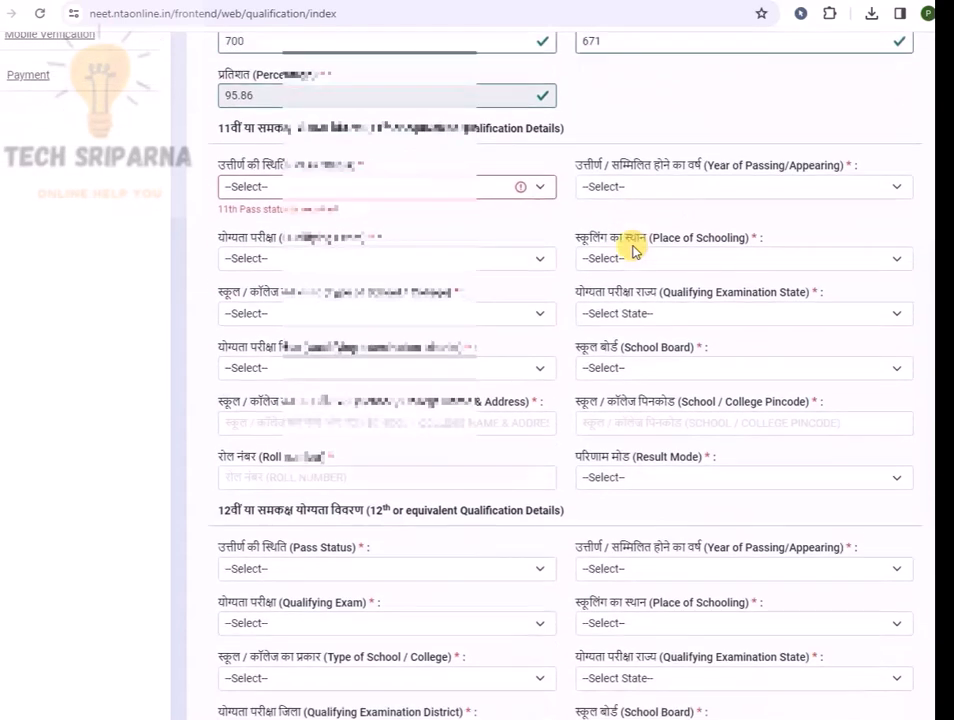
click(387, 97)
click(410, 135)
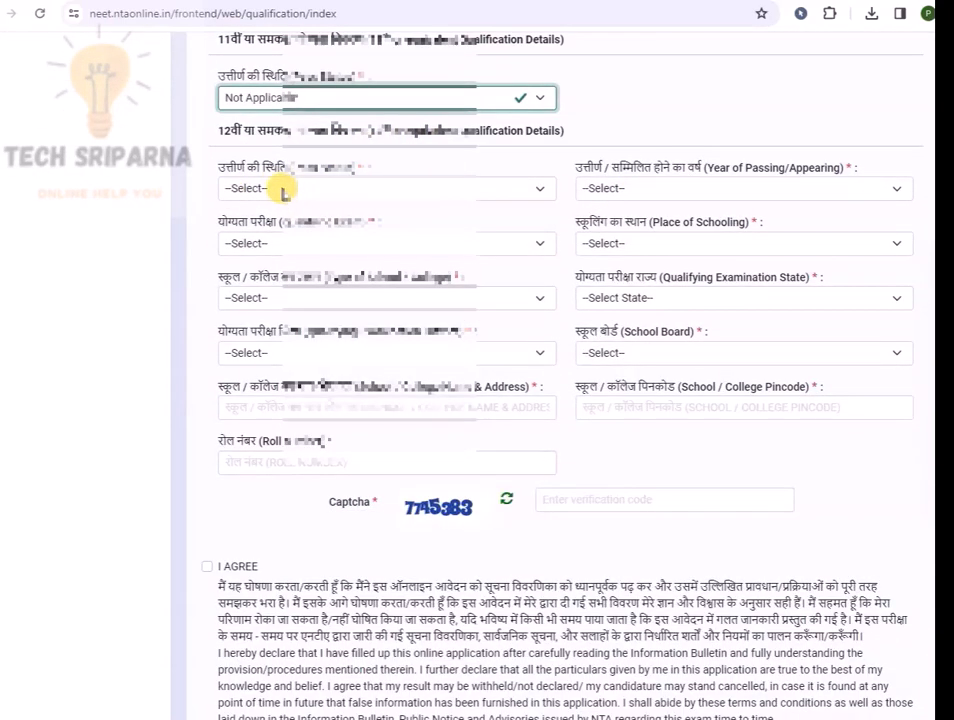
Set the 12th pass status to Passed, passing year 2023, and qualifying exam Code 02
click(283, 190)
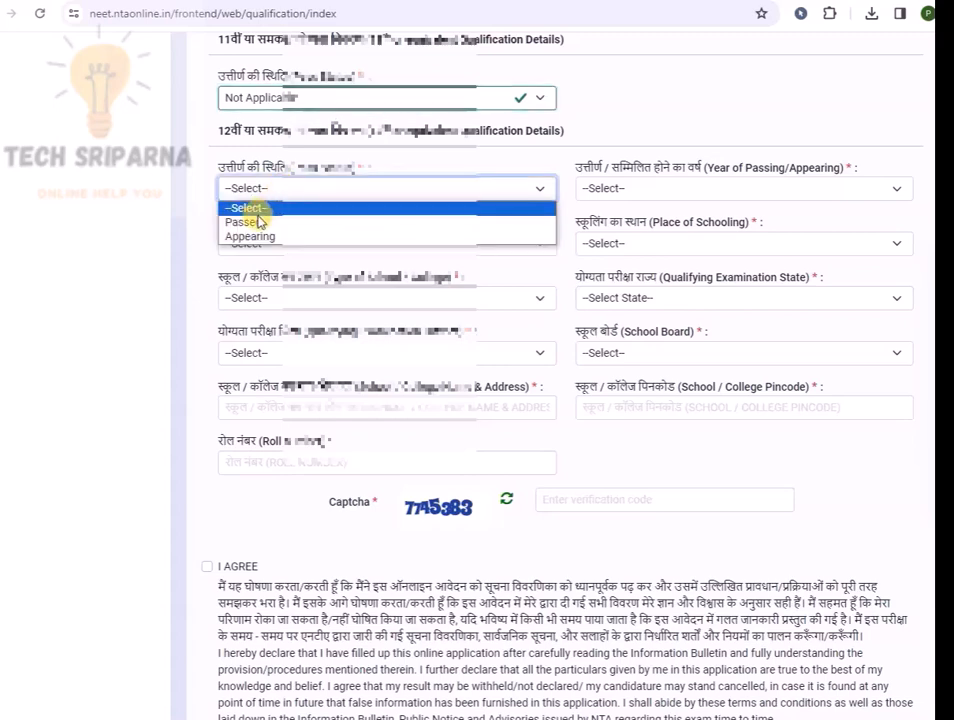
click(252, 218)
click(650, 189)
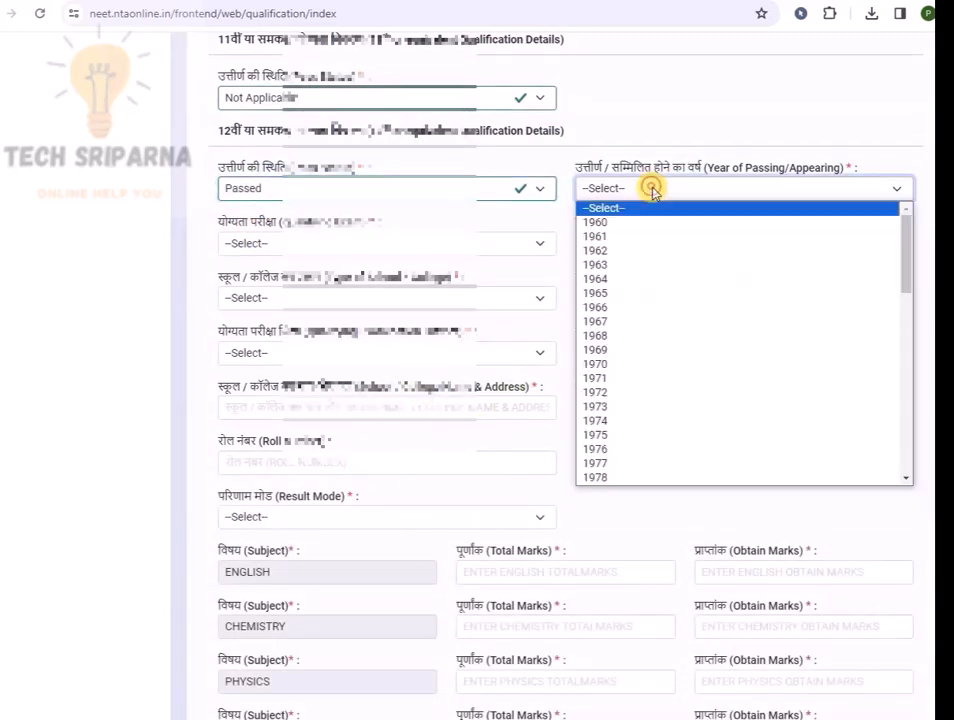
scroll(660, 281, down, 7)
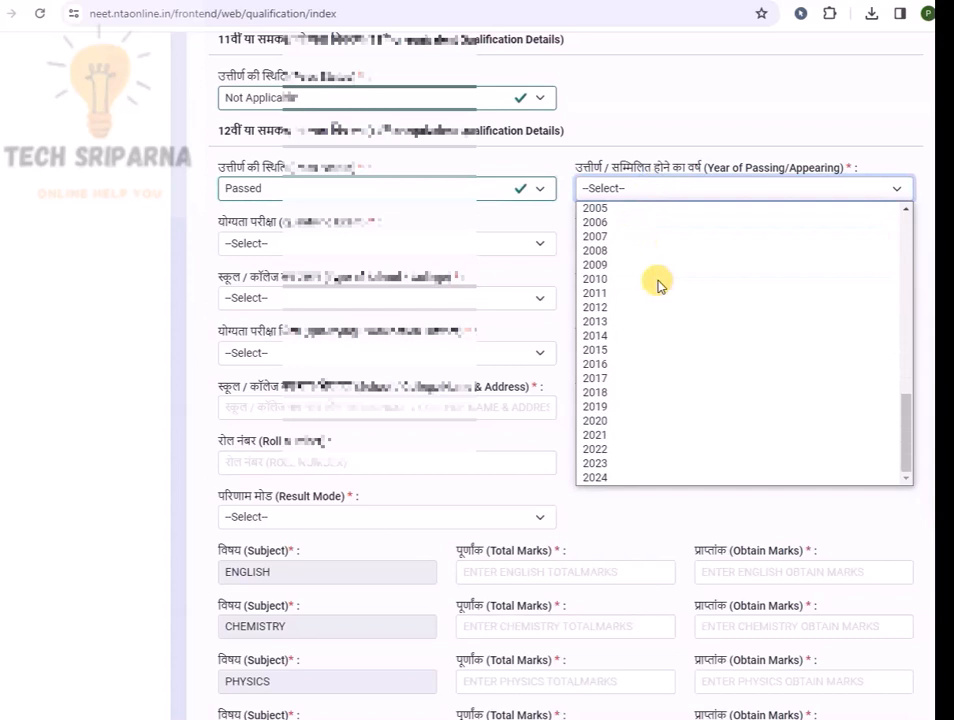
text(2023)
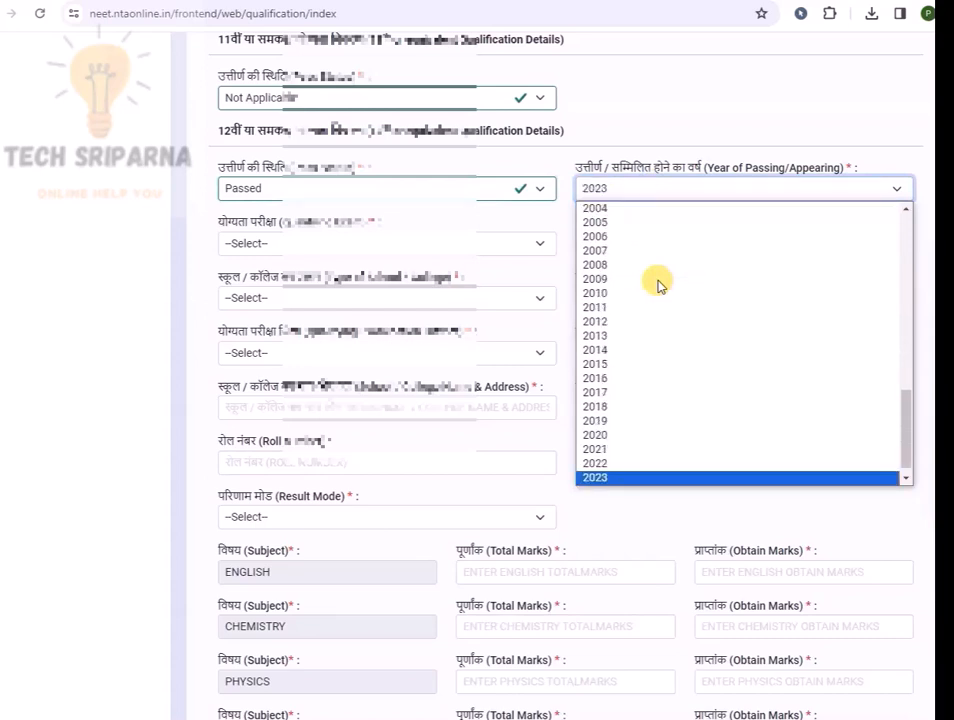
key(Return)
click(282, 243)
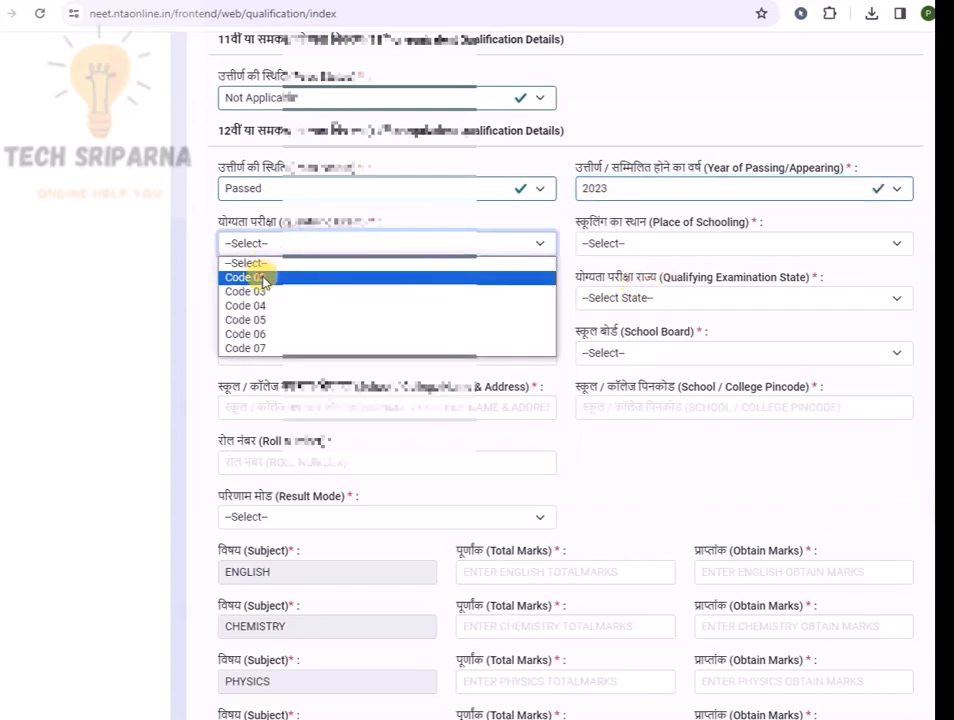
click(263, 278)
Choose Rural, Government School, enter the pincode and roll number, and set result mode to Percentage
click(664, 245)
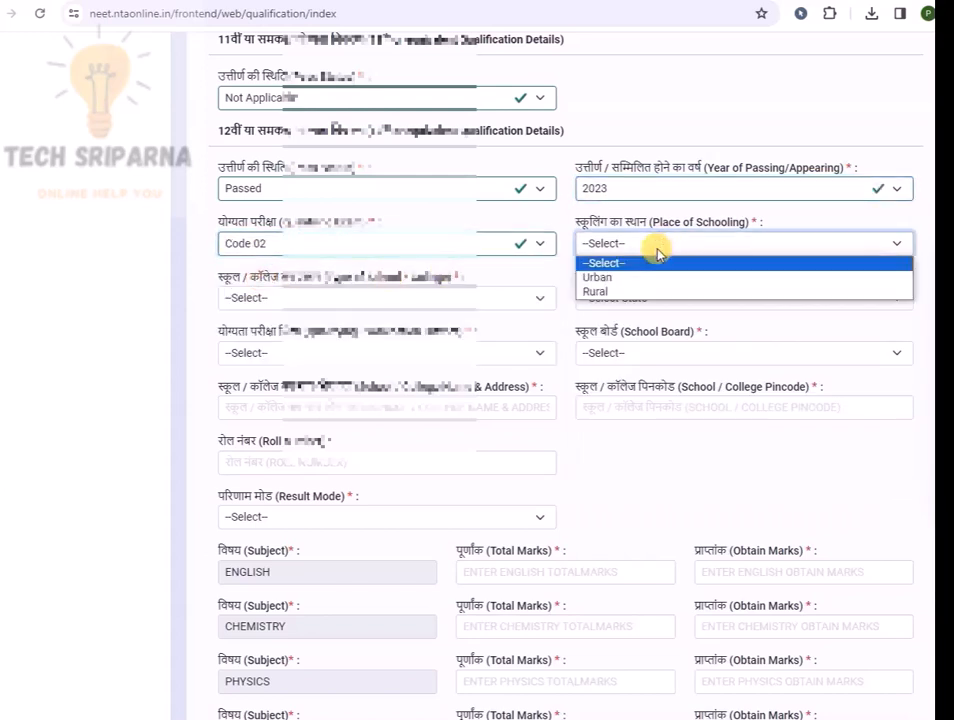
click(620, 291)
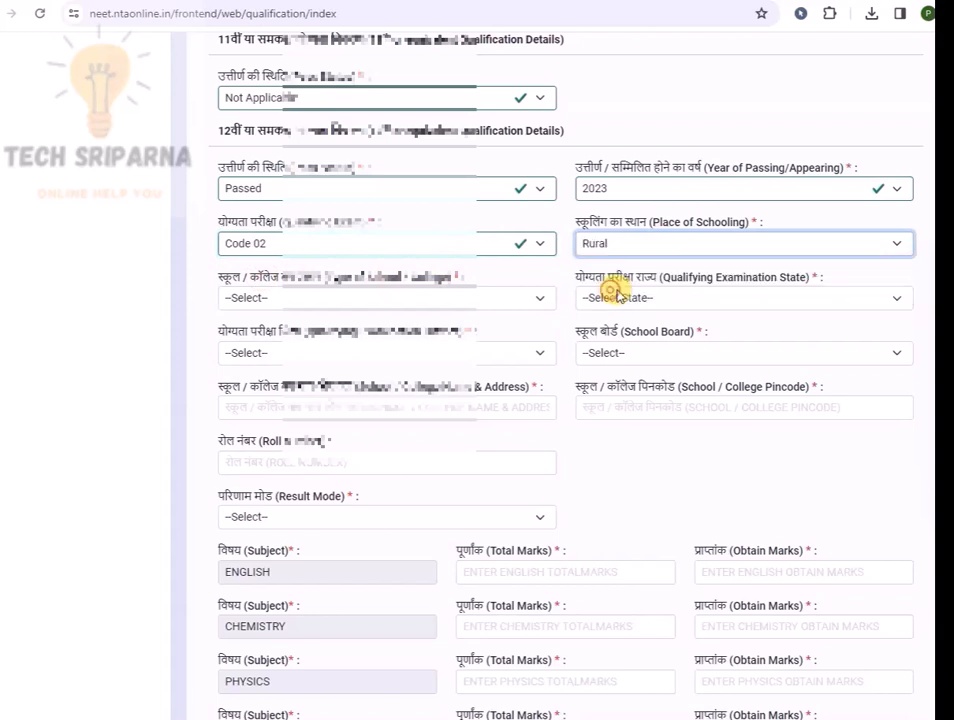
click(266, 299)
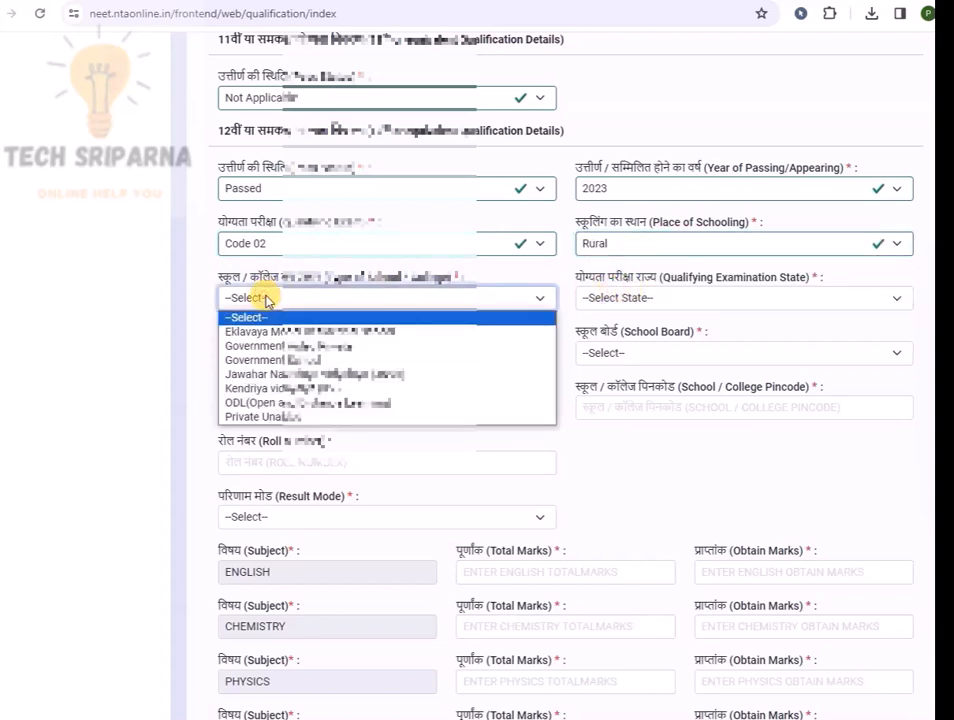
click(278, 362)
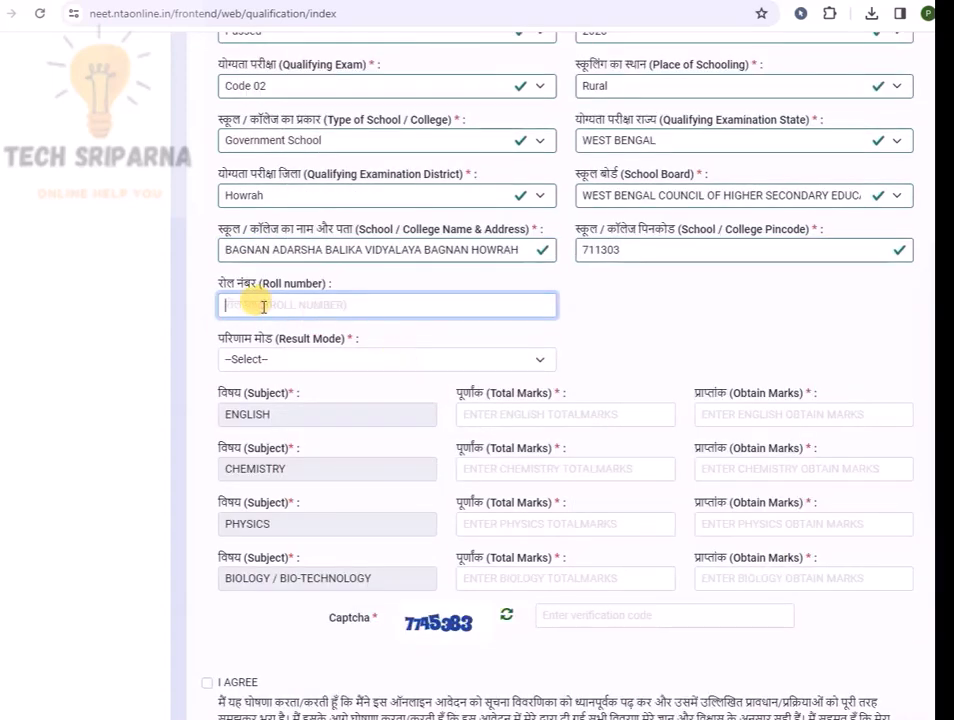
text(420321)
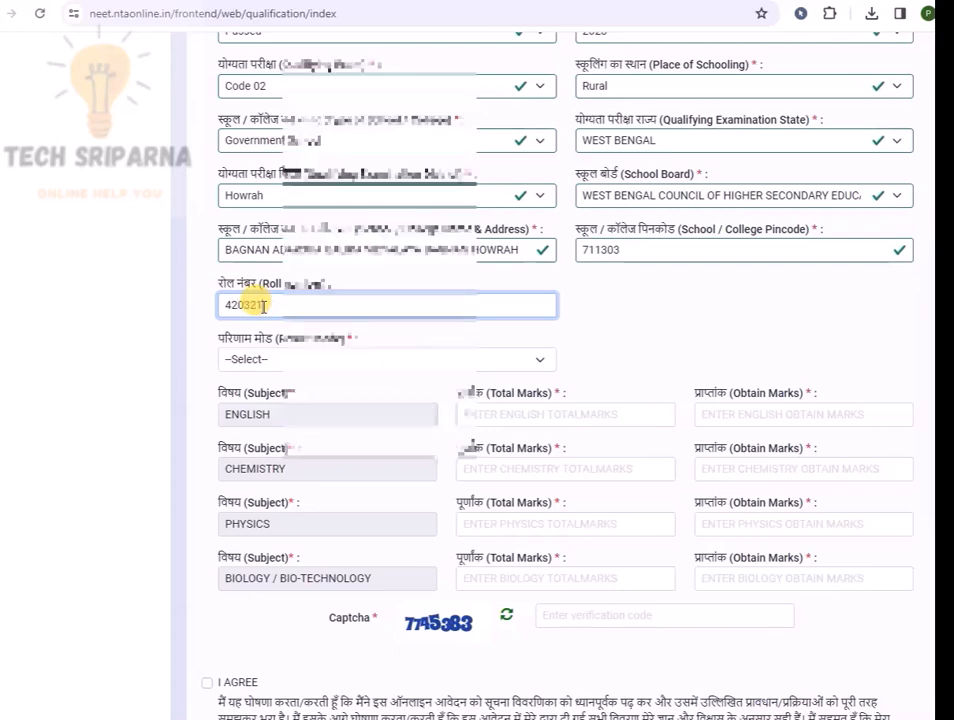
text(248)
scroll(385, 198, down, 2)
click(341, 200)
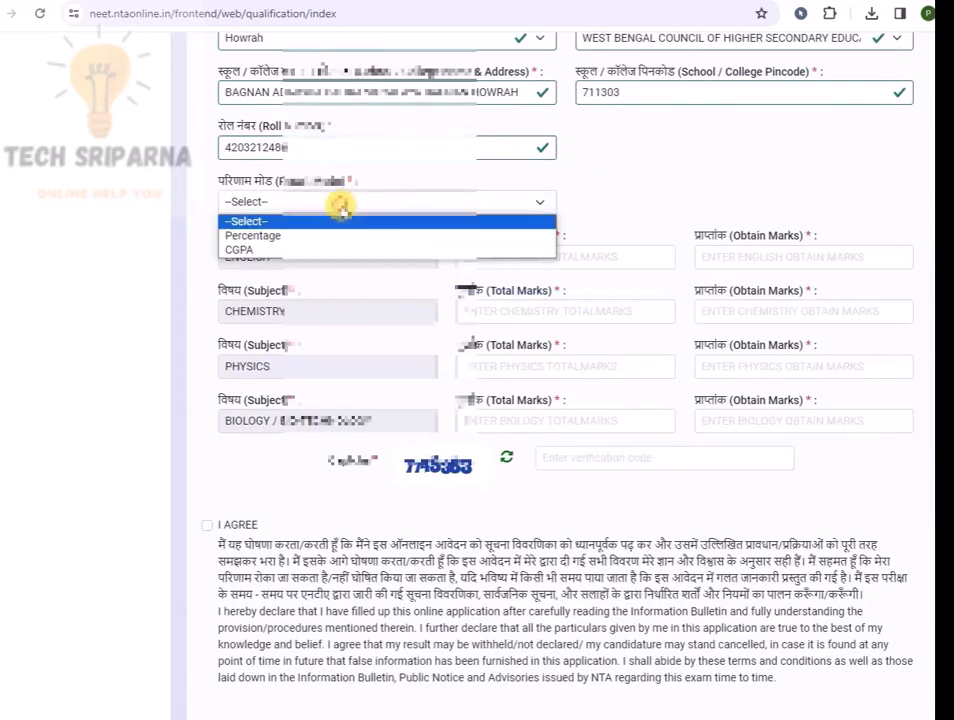
click(265, 236)
click(287, 256)
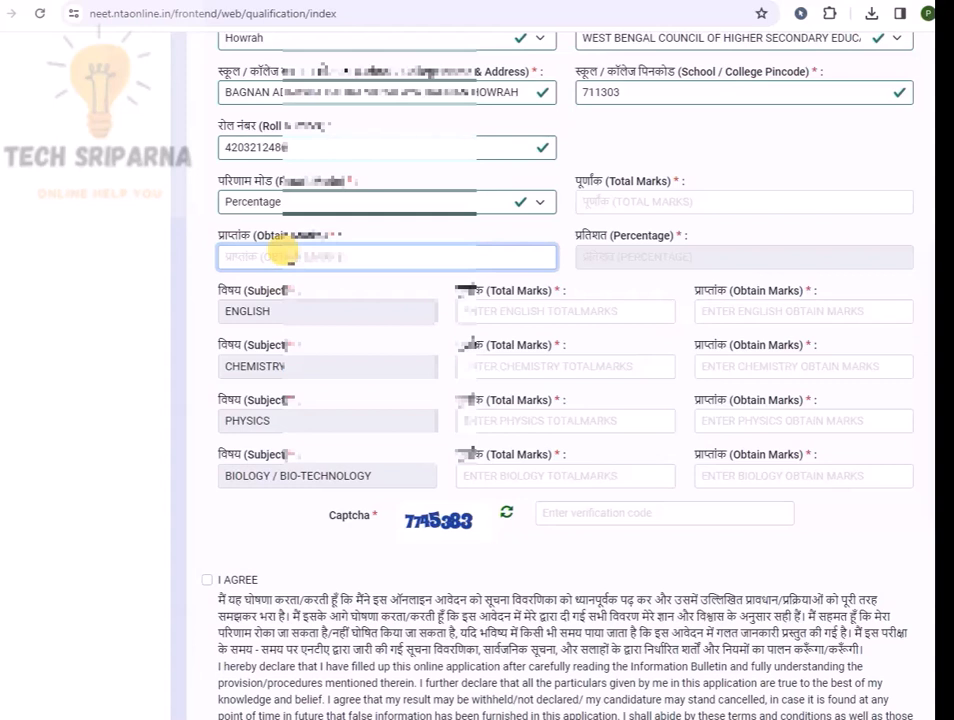
Enter 12th total marks of 500 with 400 obtained
click(626, 199)
text(500)
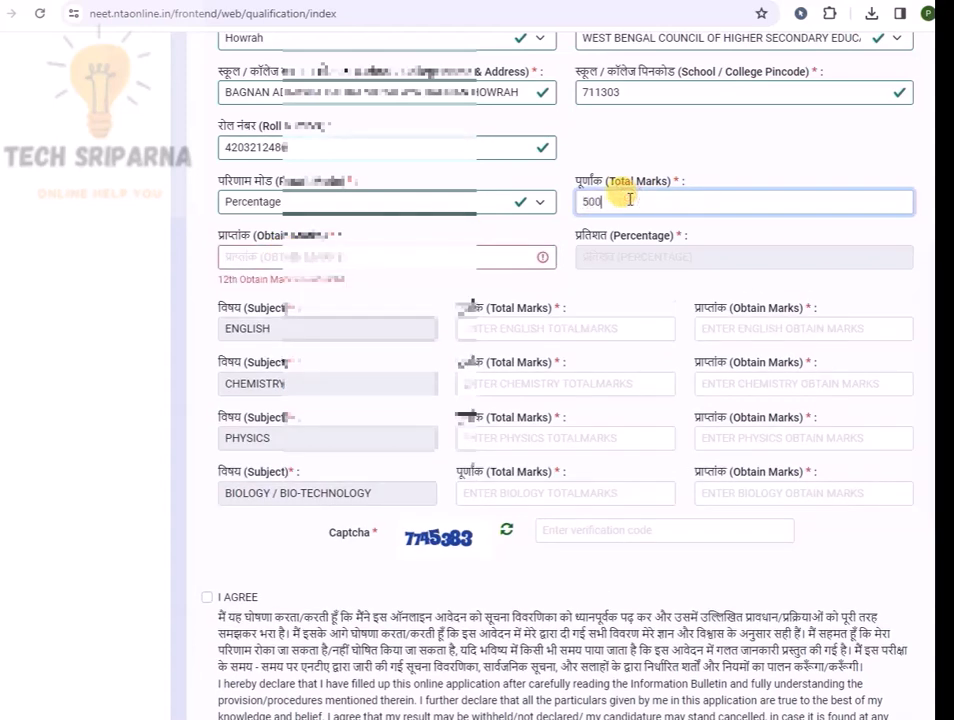
key(Tab)
text(4)
key(Tab)
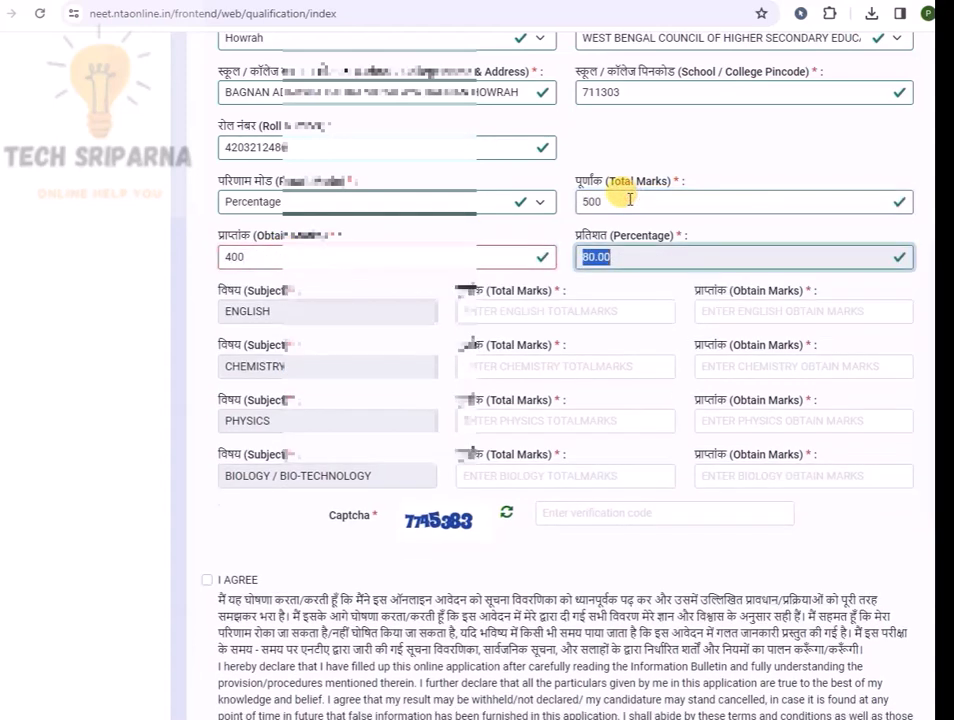
Record English 94 and Chemistry 81, each out of 100
click(510, 311)
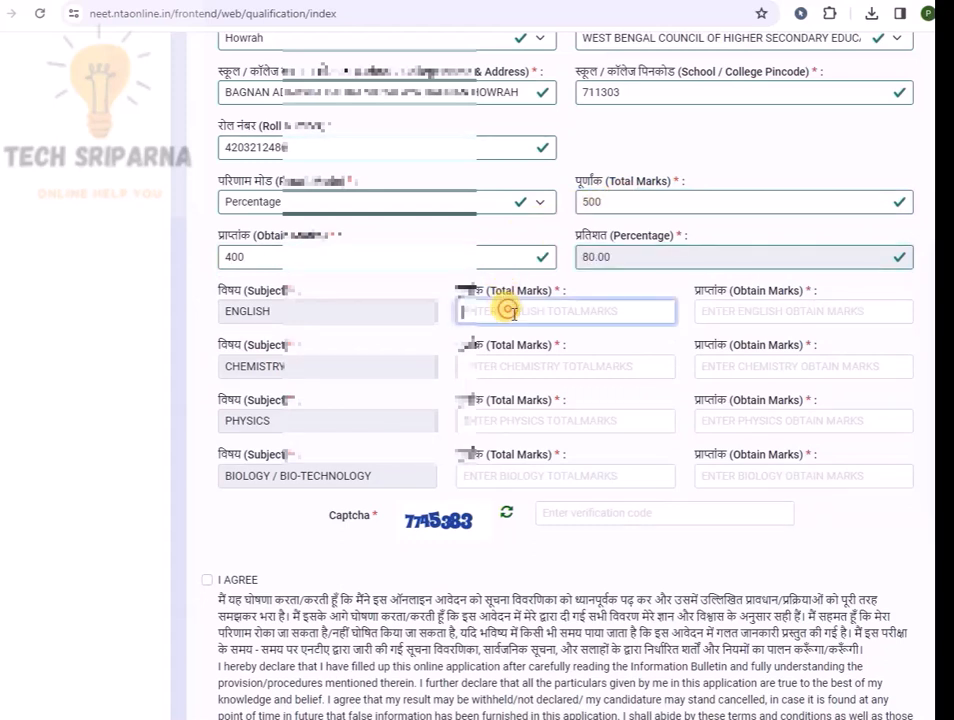
text(100)
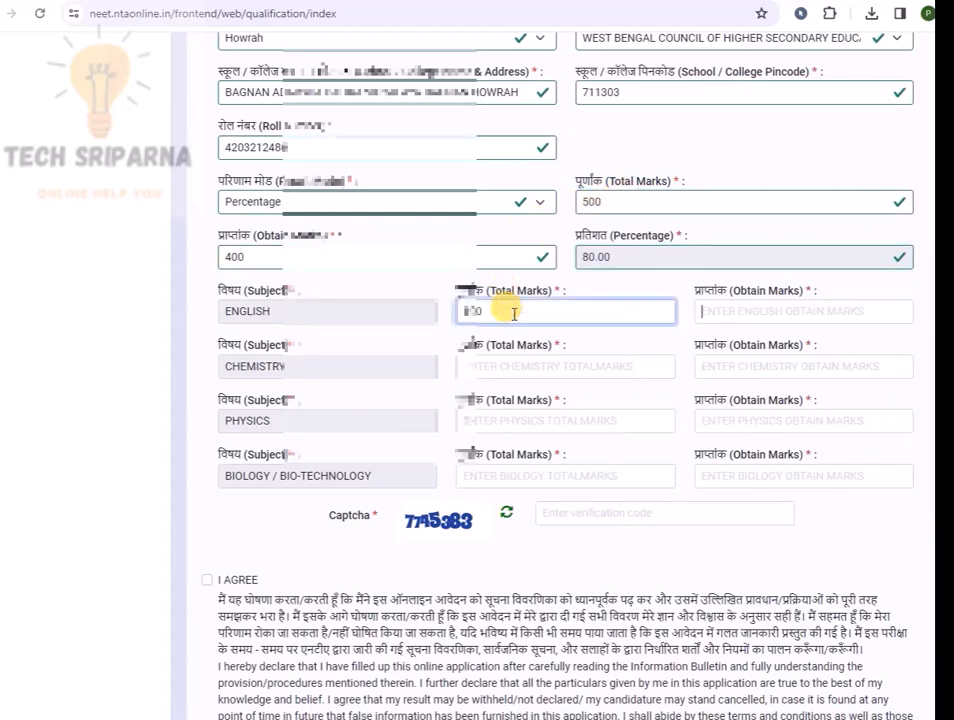
key(Tab)
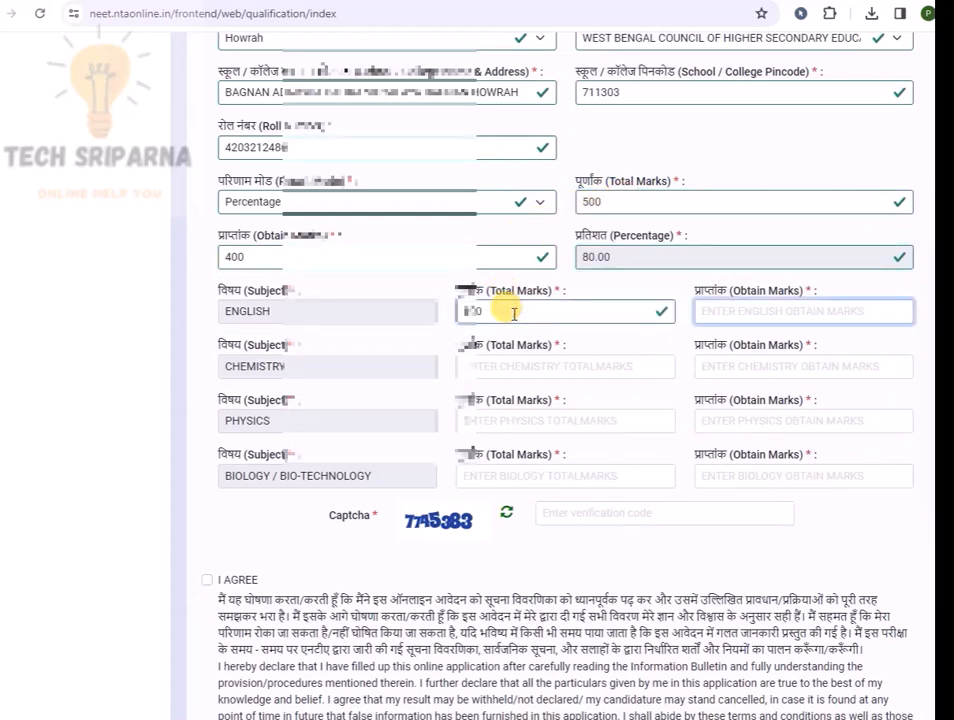
text(94)
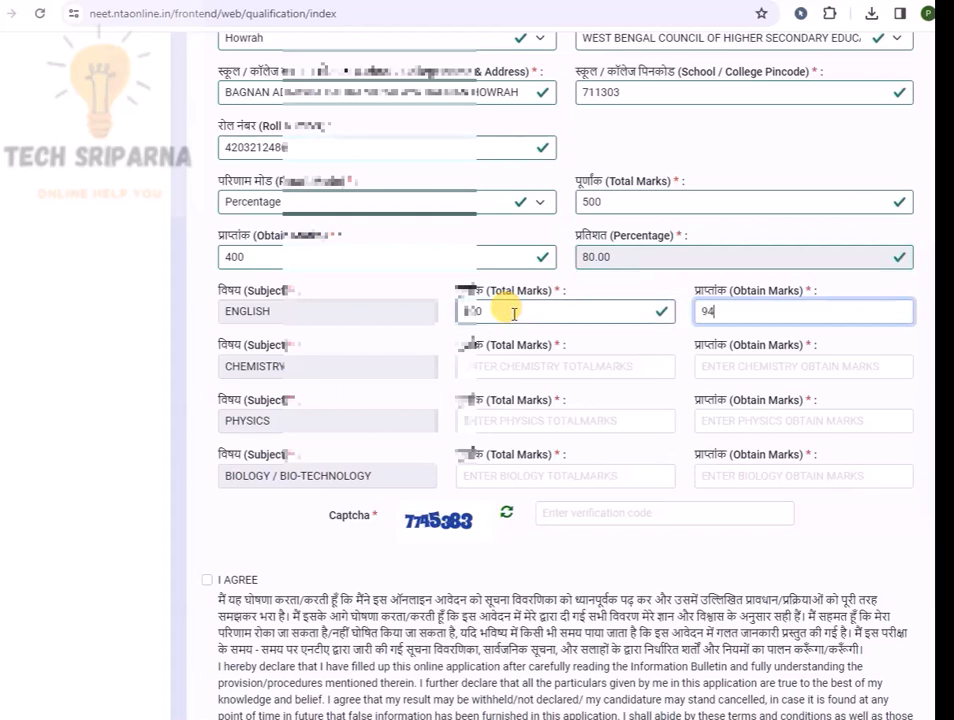
key(Tab)
key(Tab)
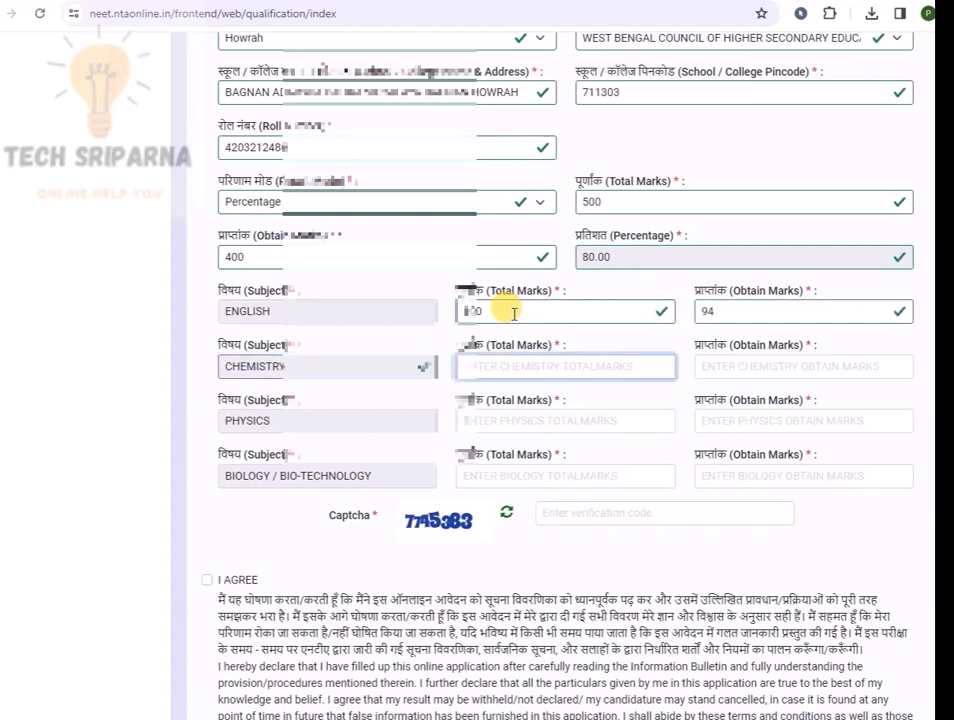
text(100)
key(Tab)
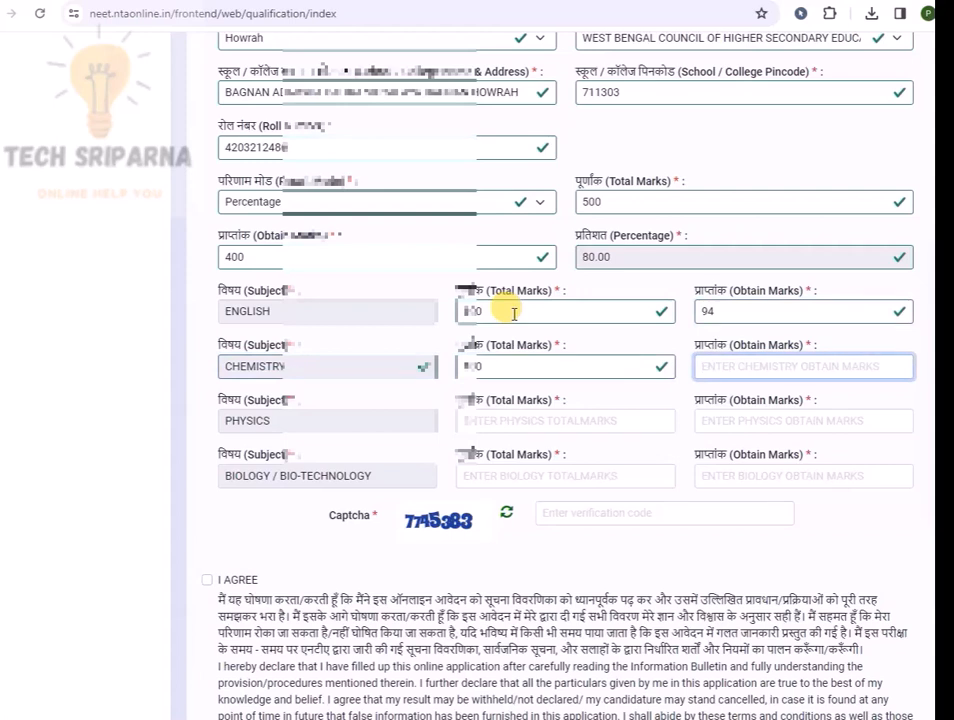
text(81)
Record Physics 51 and Biology 71, each out of 100
key(Tab)
key(Tab)
text(100)
key(Tab)
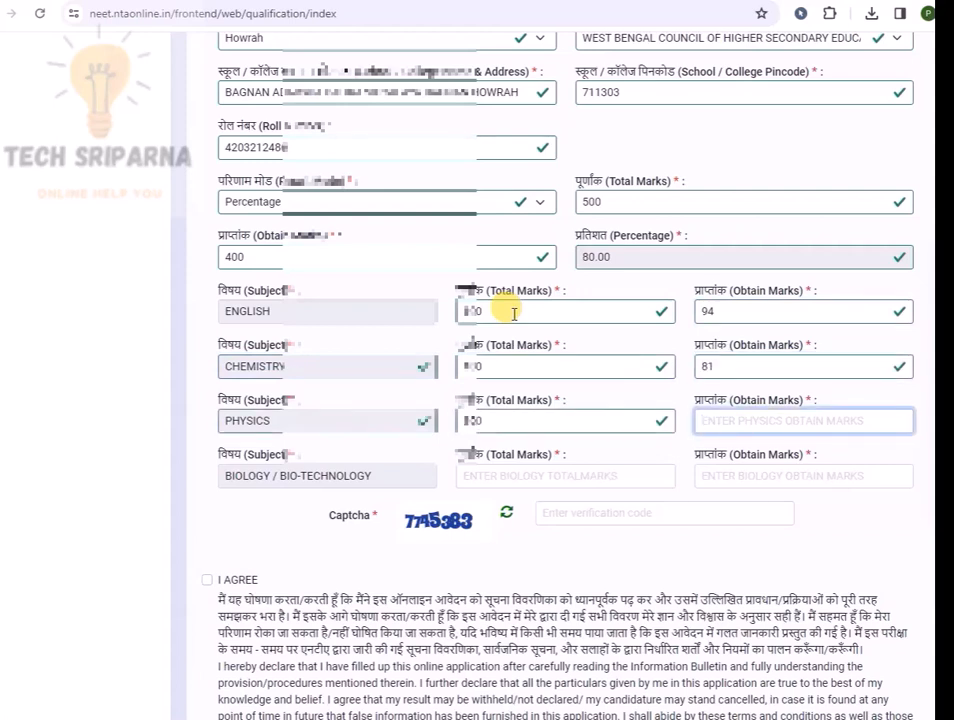
text(51)
key(Tab)
key(Tab)
text(100)
key(Tab)
text(71)
key(Tab)
text(7745)
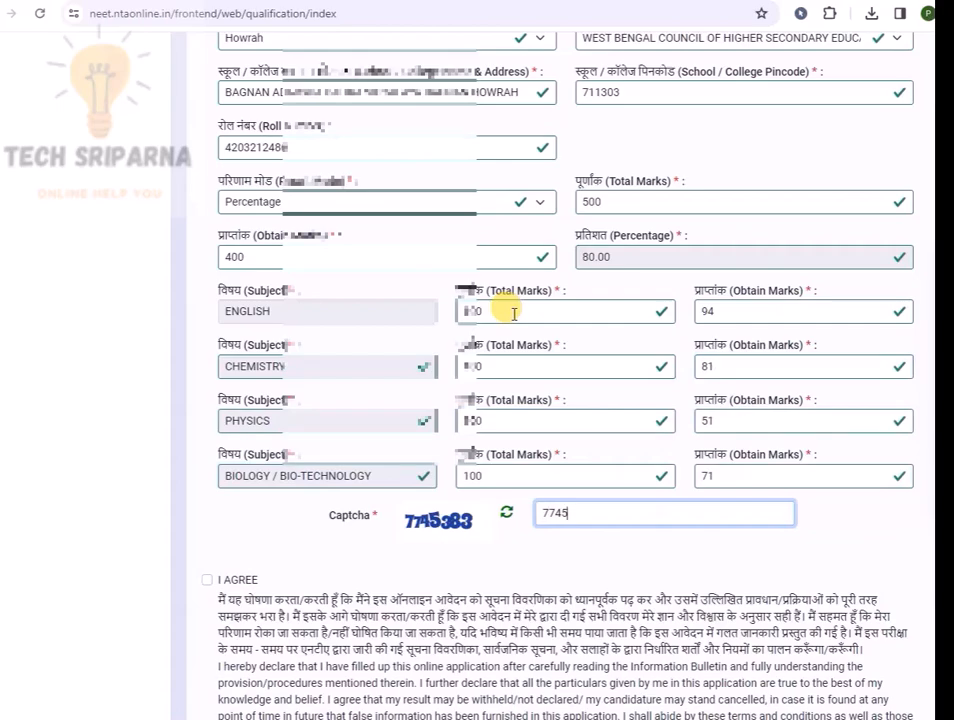
scroll(498, 533, up, 10)
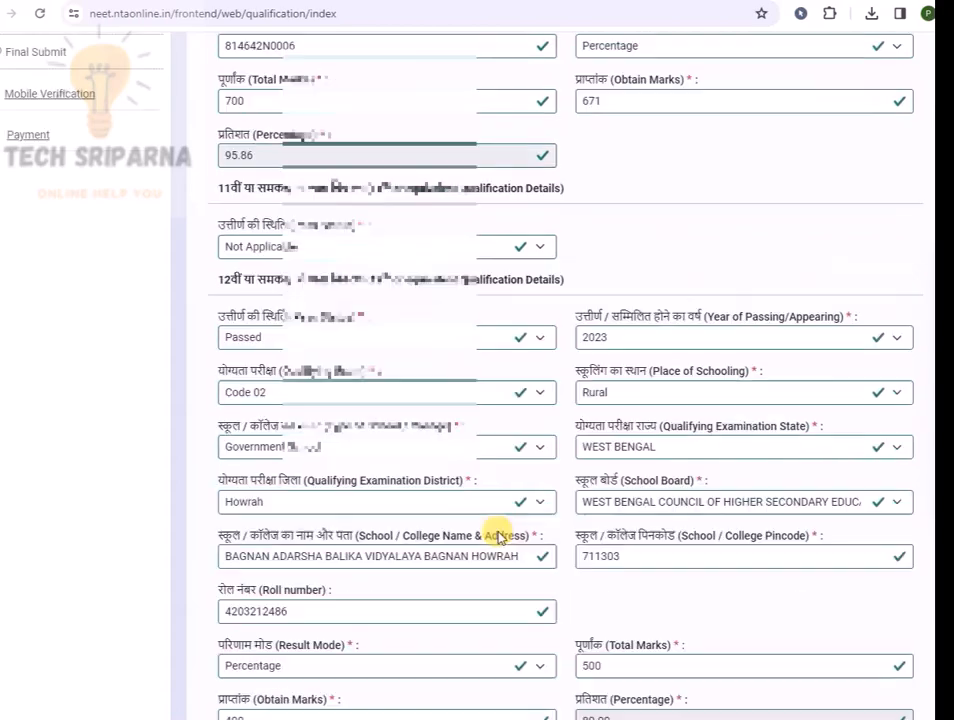
Tick the qualification declaration and enter the captcha code
scroll(498, 537, down, 3)
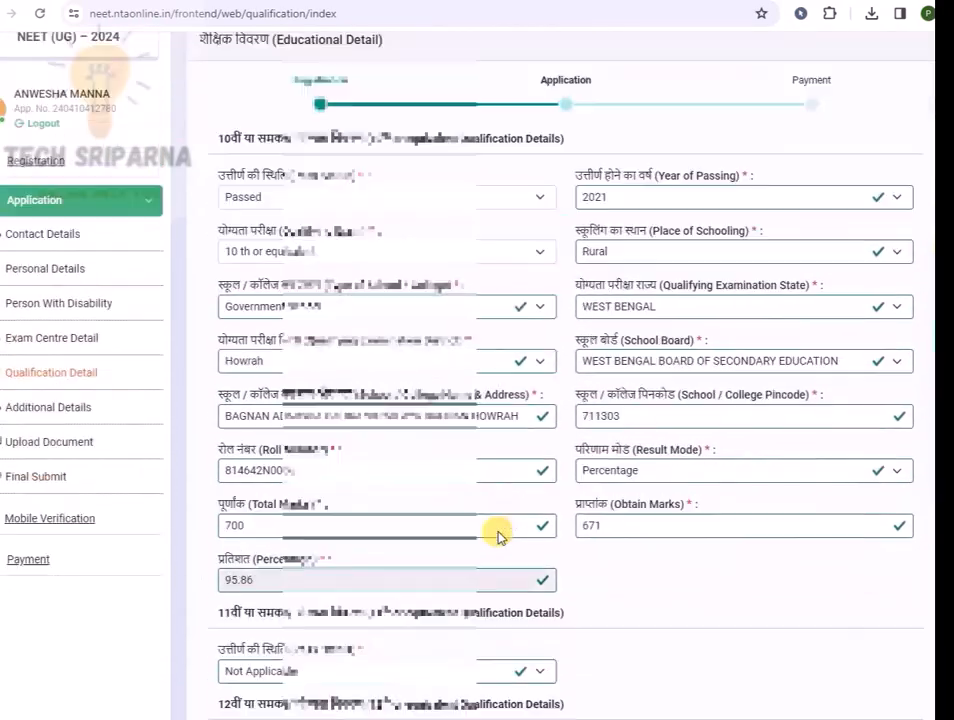
scroll(498, 537, down, 3)
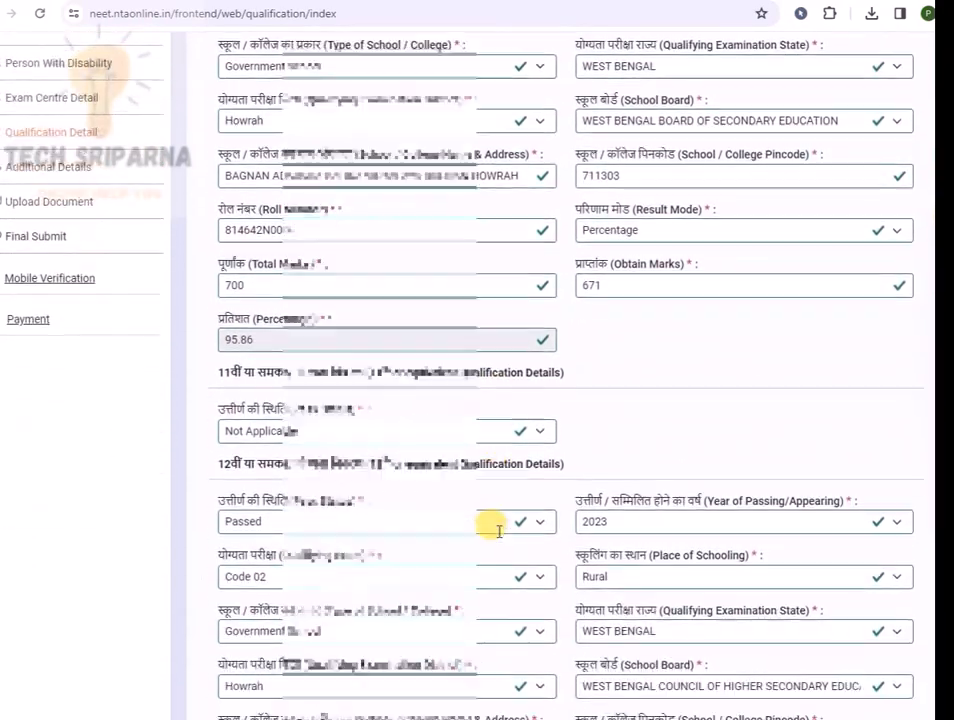
scroll(498, 537, down, 4)
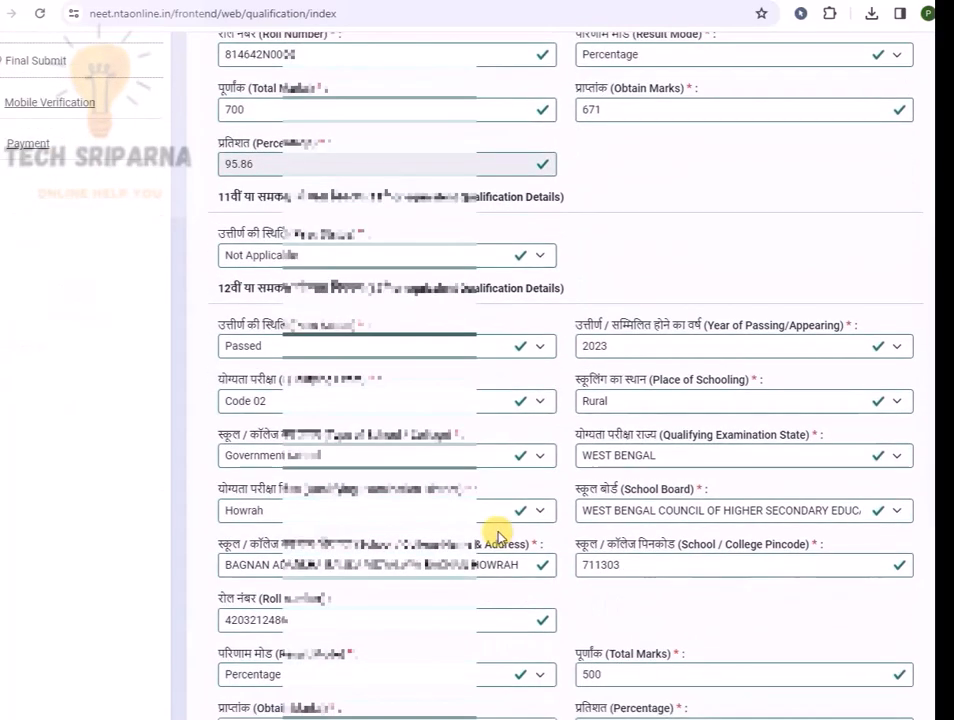
scroll(496, 535, down, 3)
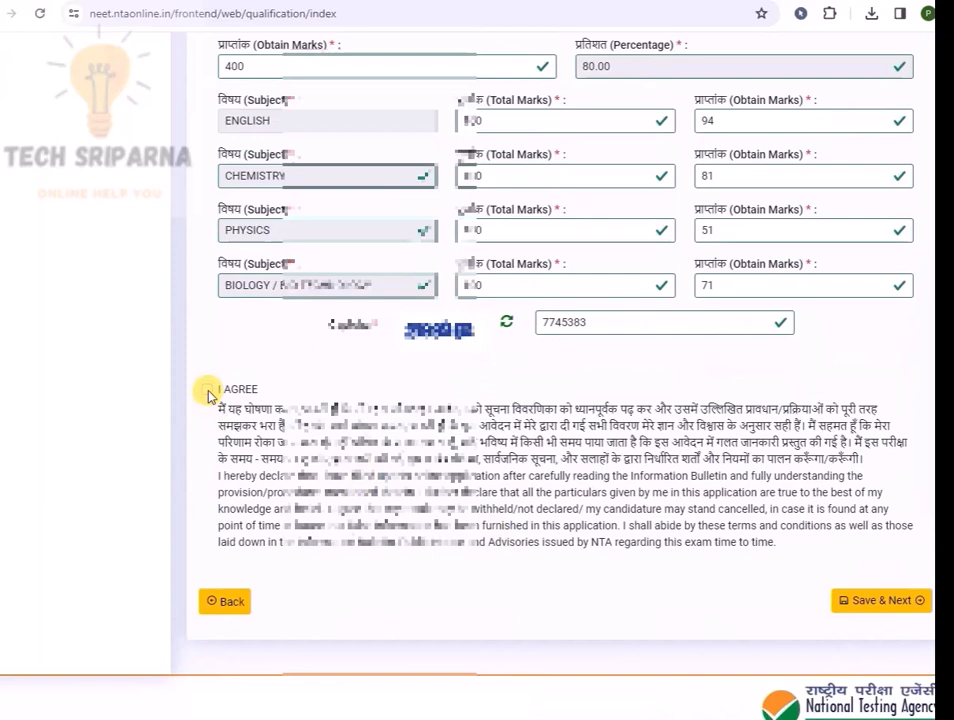
click(208, 391)
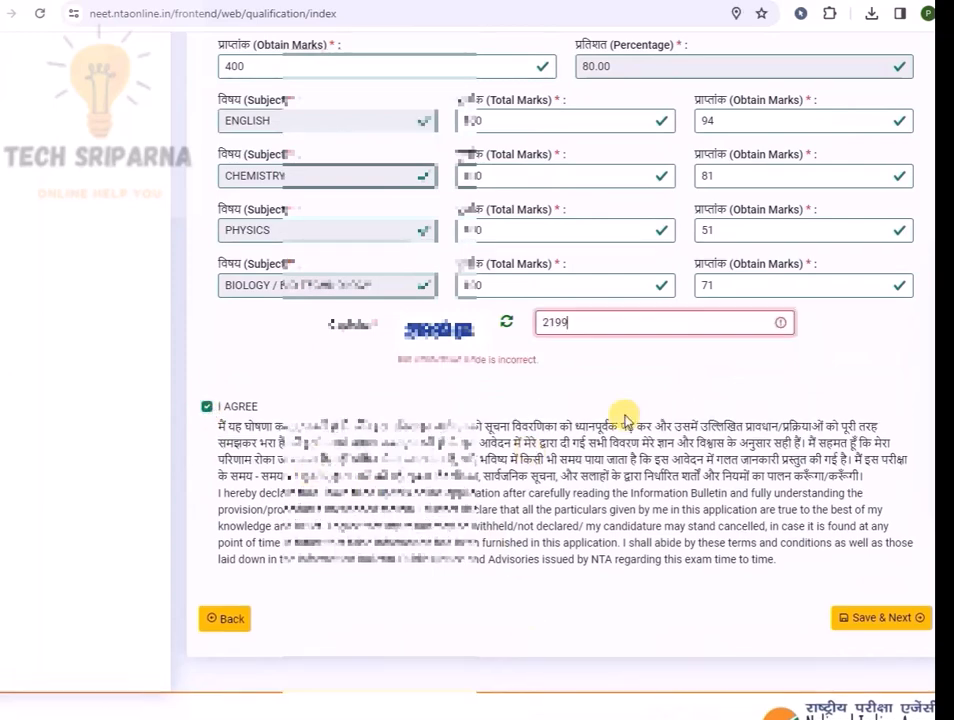
text(9)
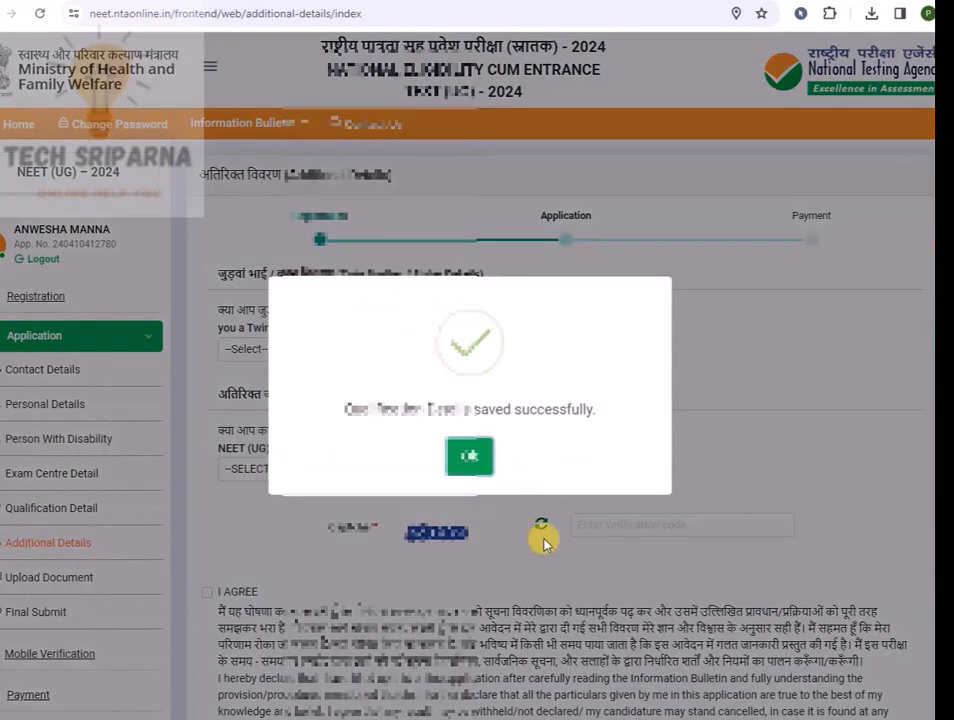
Acknowledge the saved confirmation, answer No to the twin question, and accept the declaration
click(470, 452)
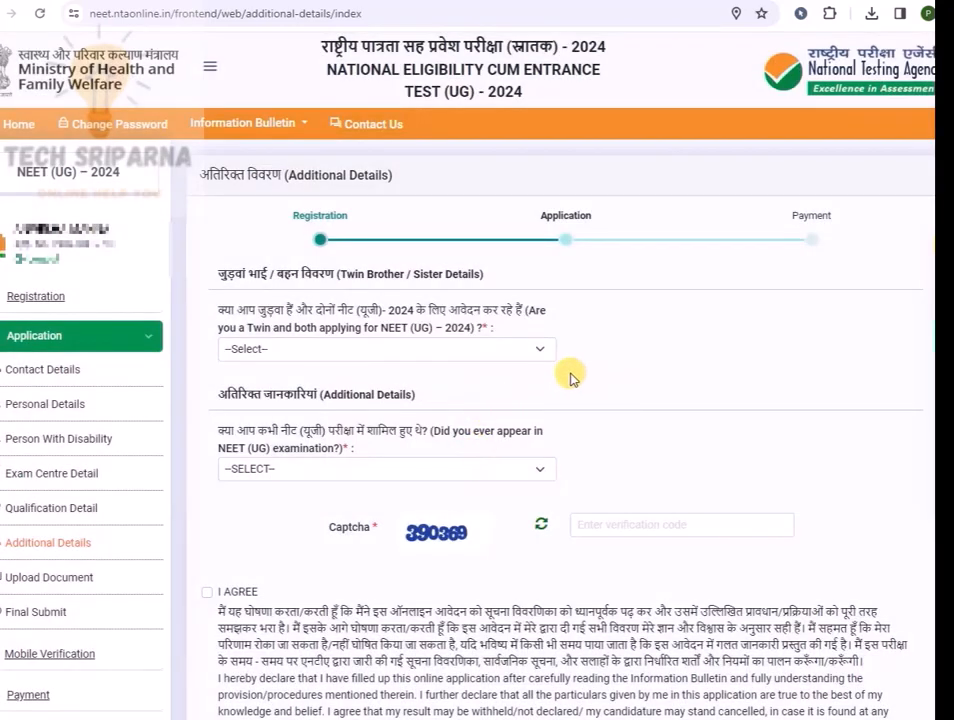
click(418, 357)
click(418, 352)
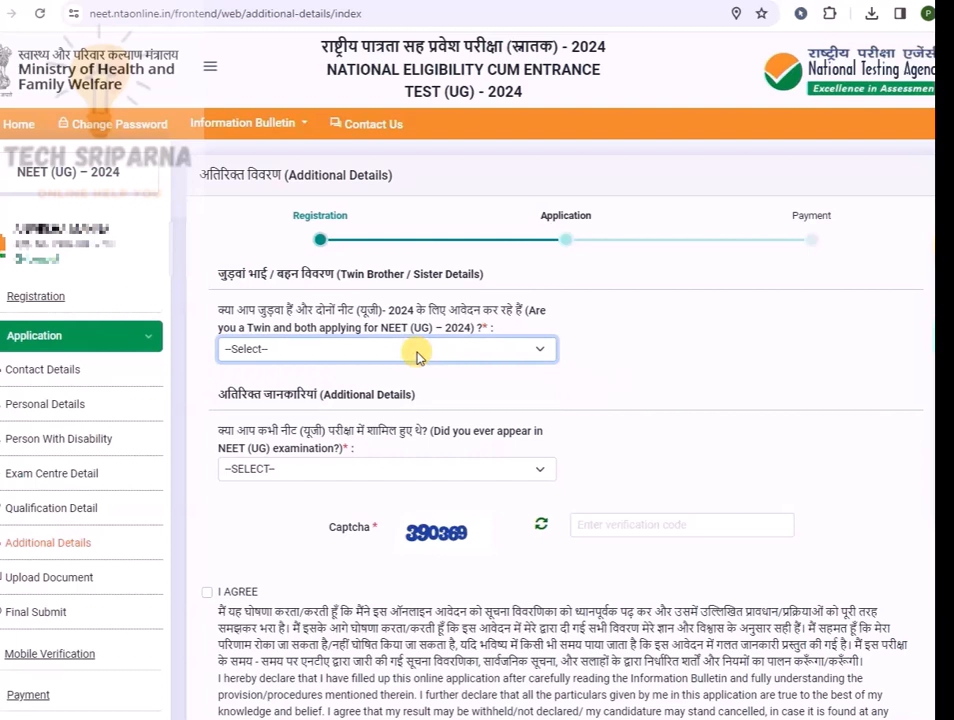
click(418, 355)
click(418, 353)
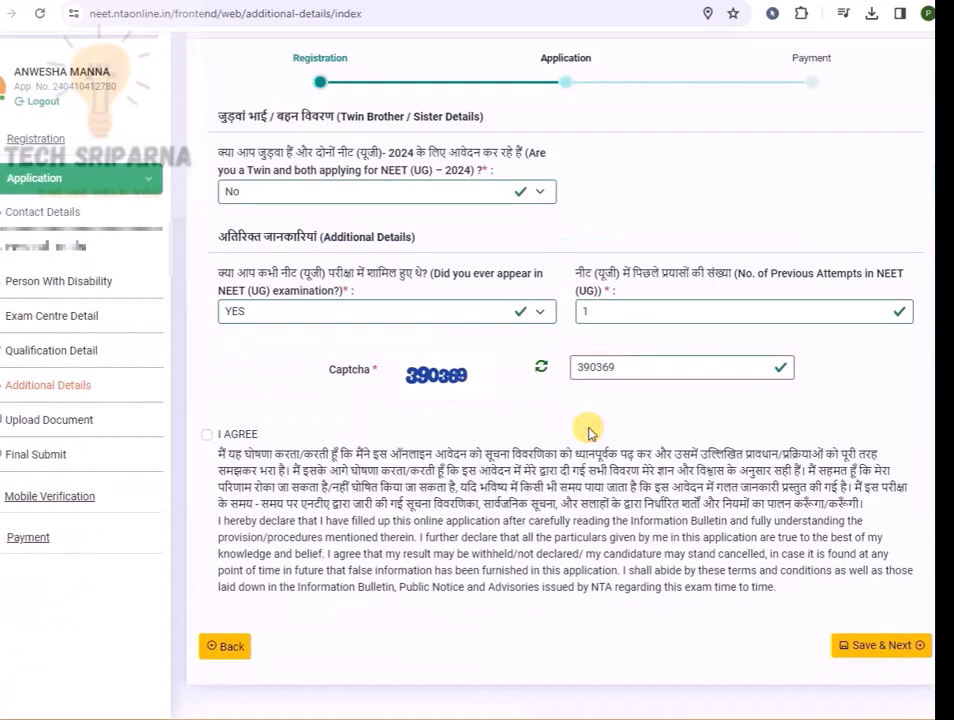
click(206, 434)
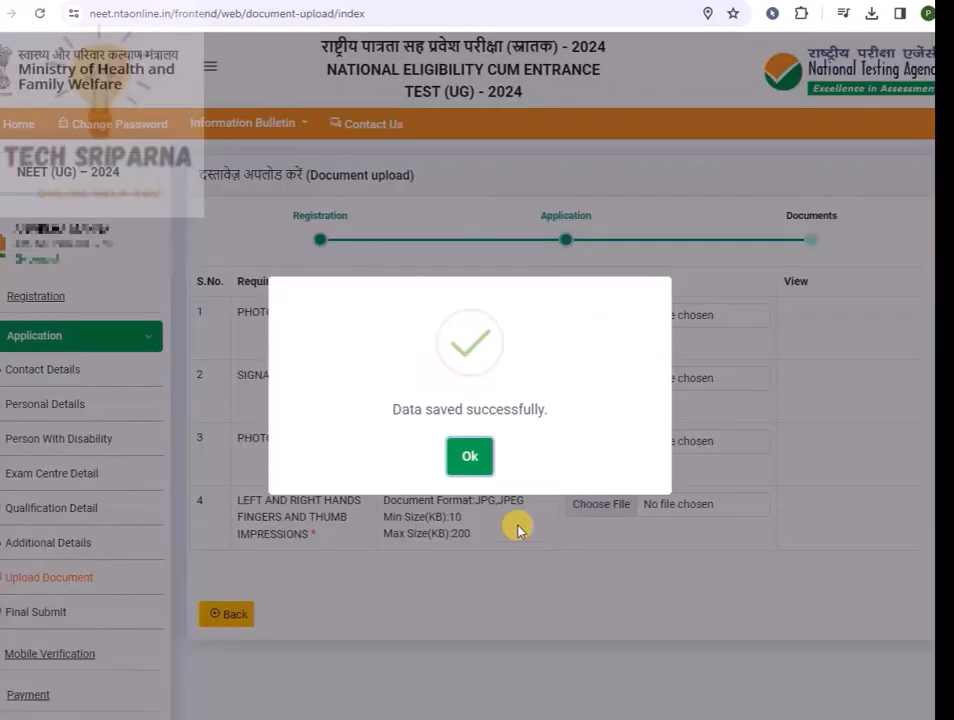
Dismiss the data-saved confirmation and choose the passport-size photo from the photos folder
click(470, 458)
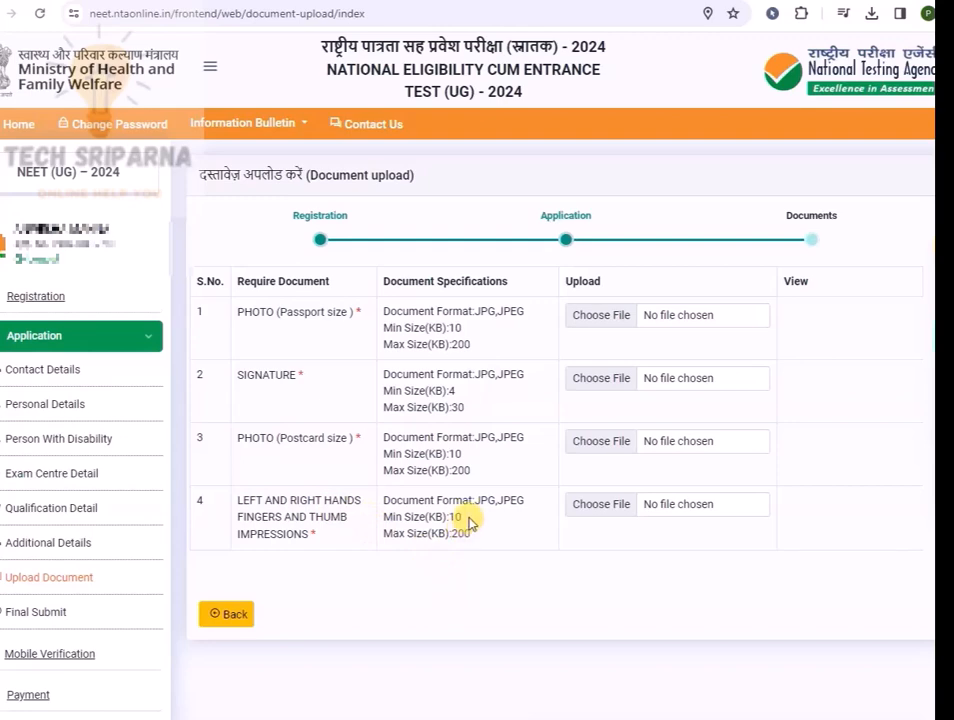
click(598, 316)
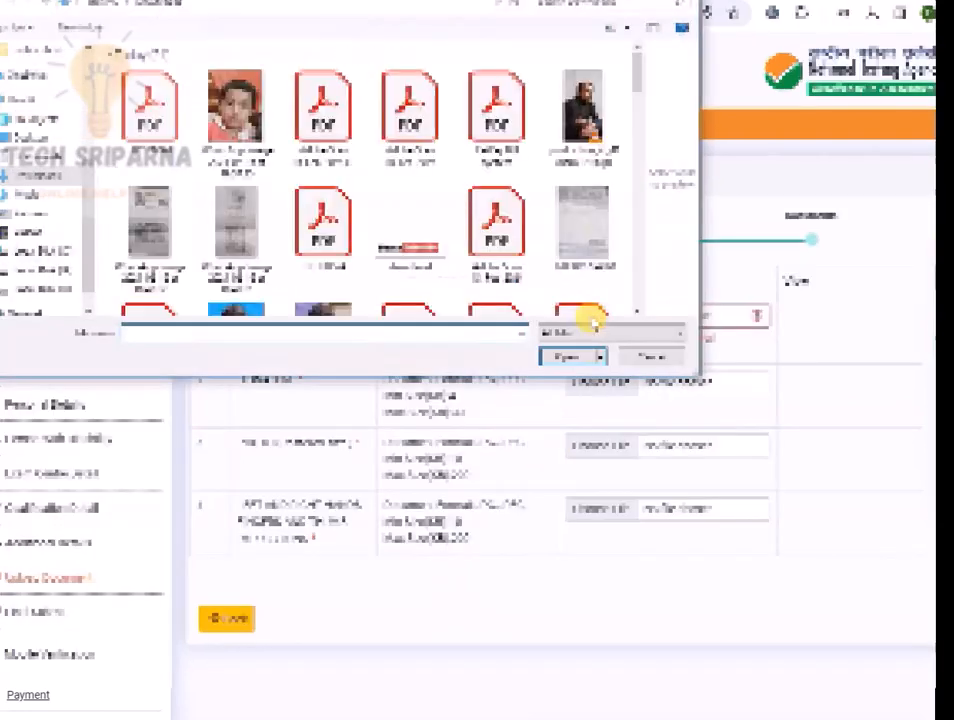
click(28, 213)
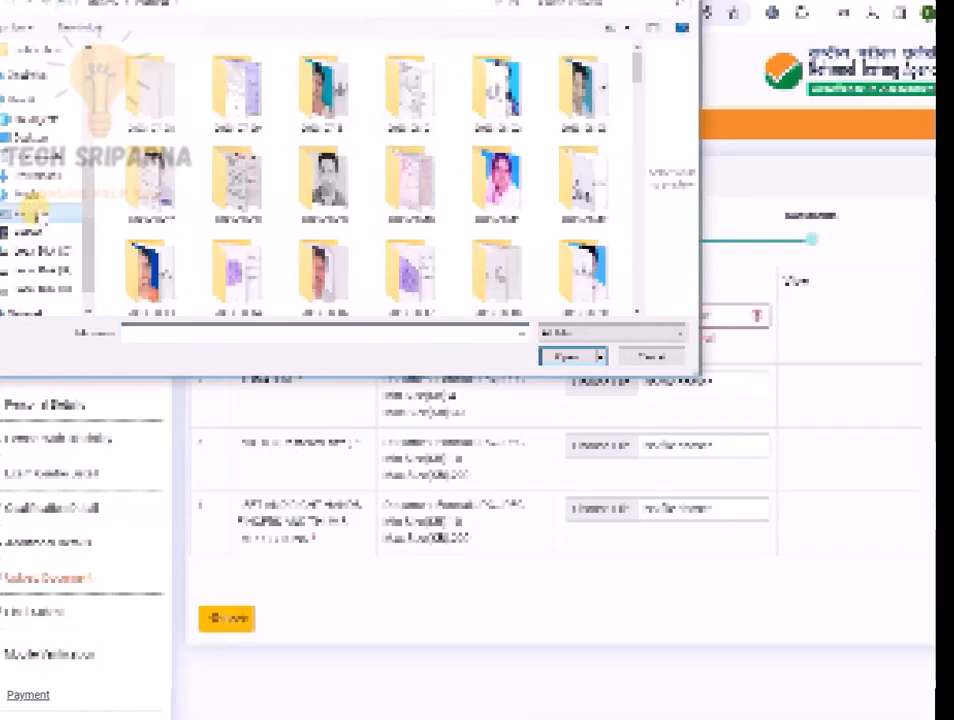
click(613, 28)
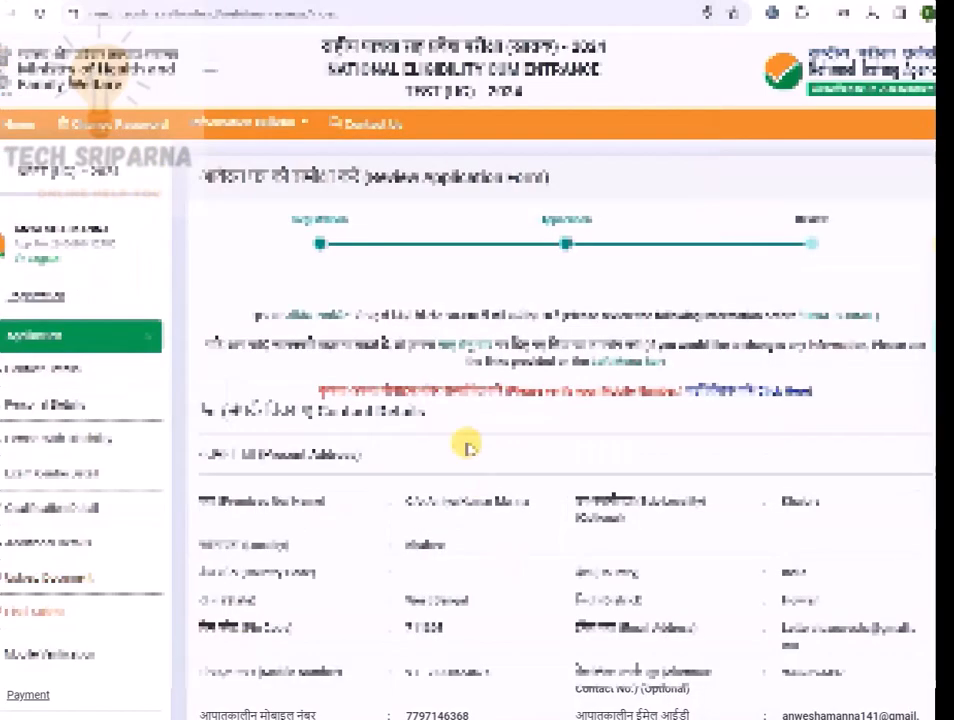
Scroll through the application preview to check every section
scroll(470, 425, down, 1)
scroll(470, 425, down, 4)
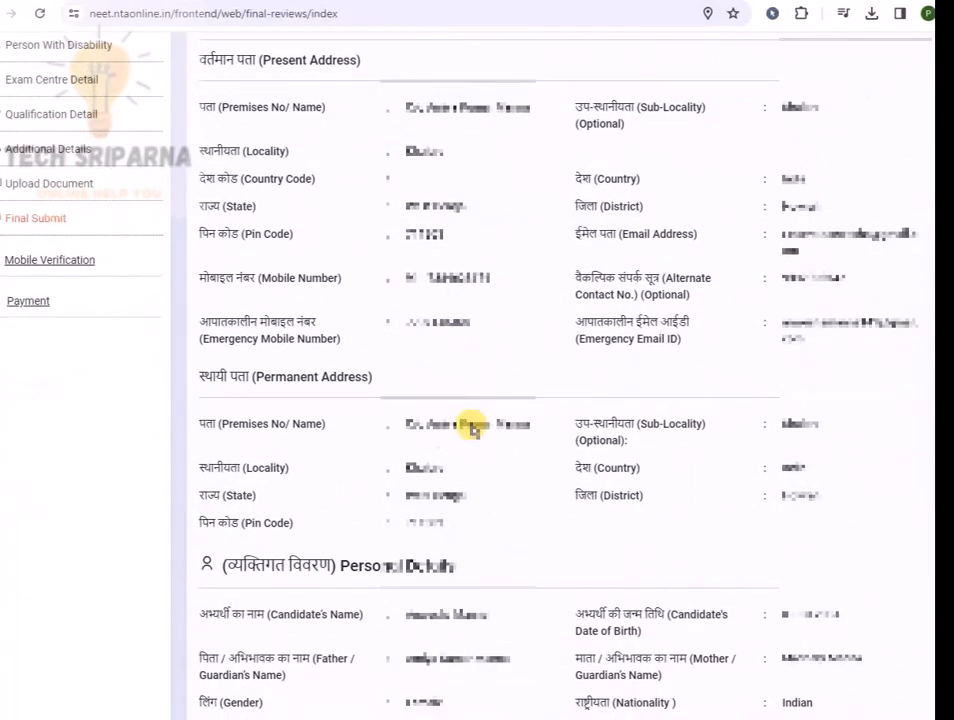
scroll(472, 425, down, 1)
scroll(472, 426, down, 1)
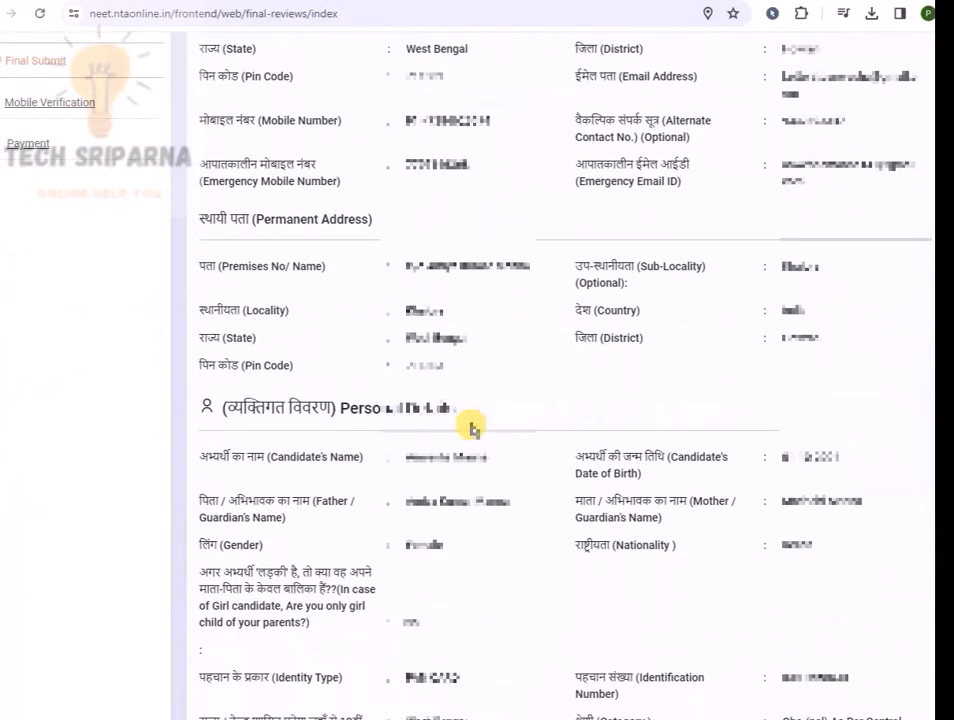
scroll(472, 427, down, 1)
scroll(472, 427, down, 3)
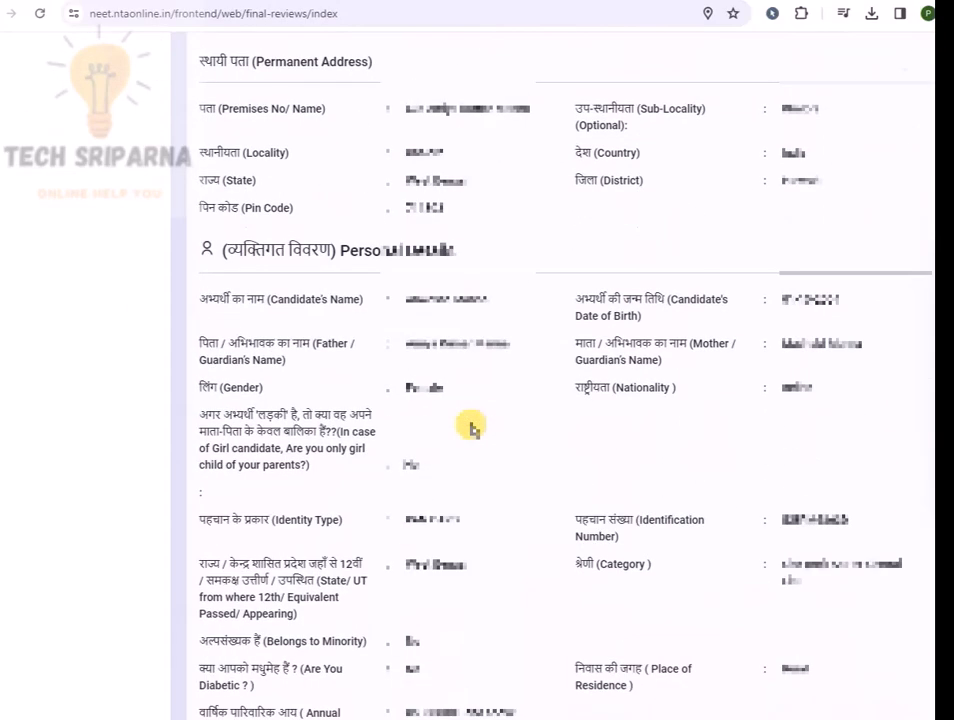
scroll(472, 427, down, 2)
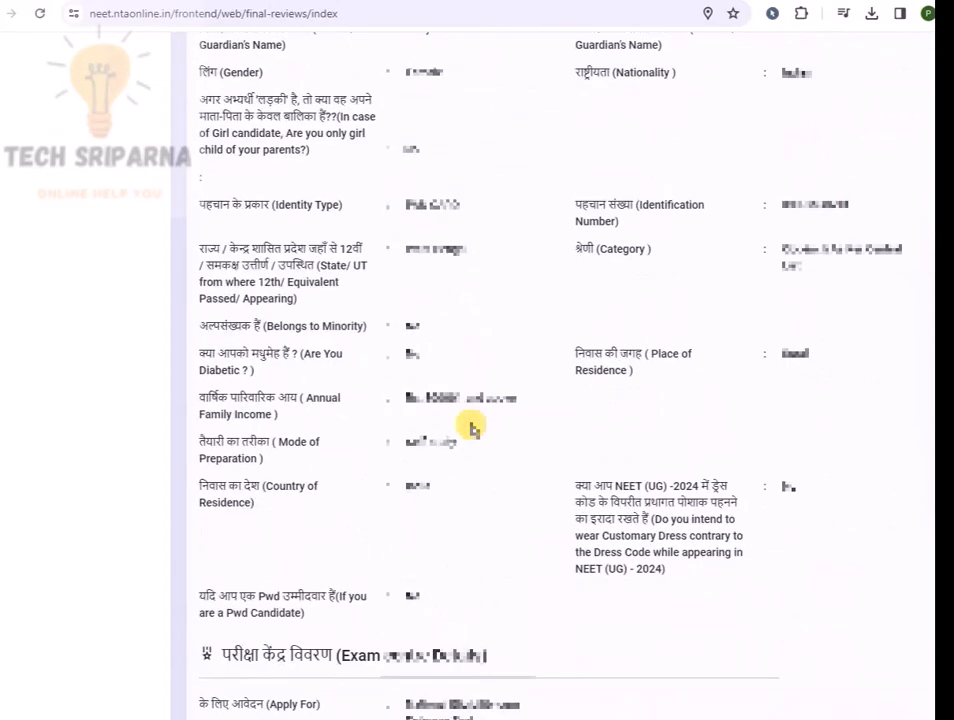
scroll(472, 427, down, 3)
scroll(472, 425, down, 1)
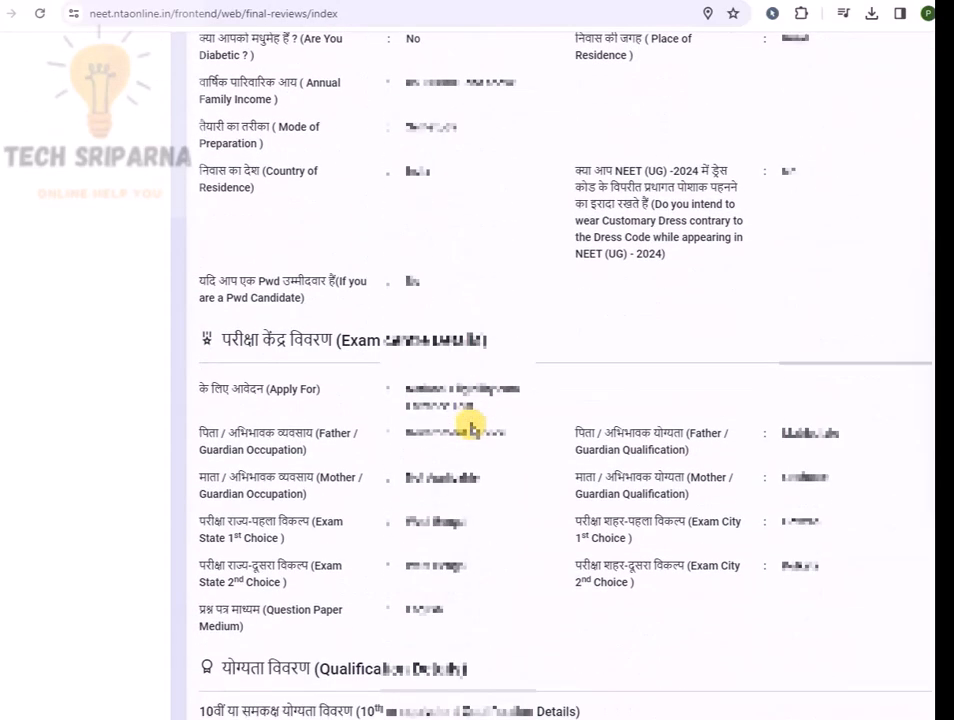
scroll(472, 427, down, 15)
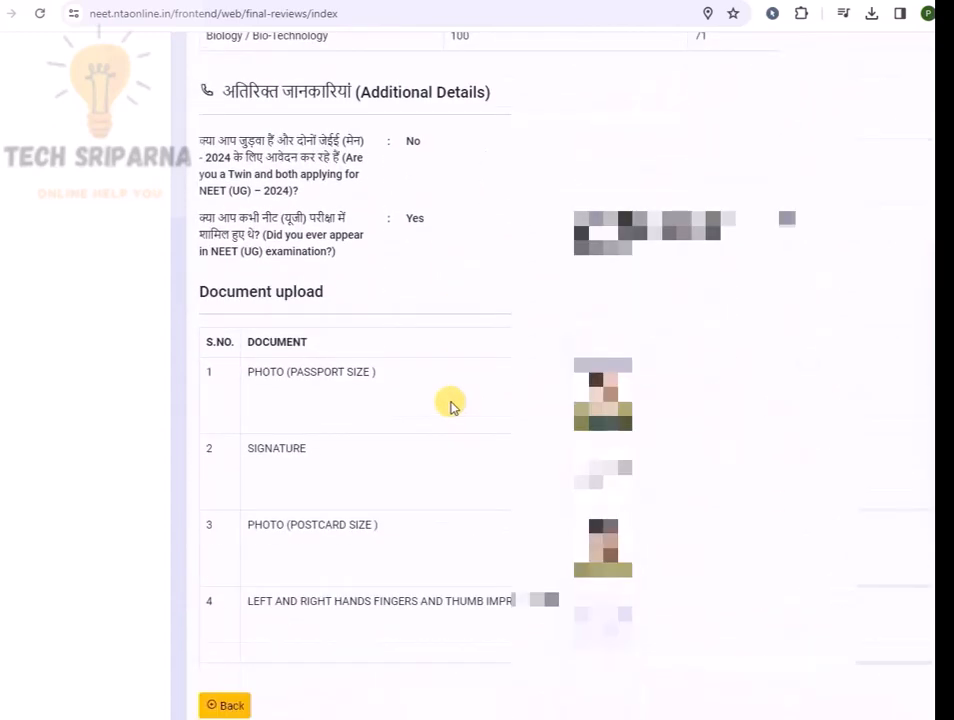
scroll(450, 406, down, 1)
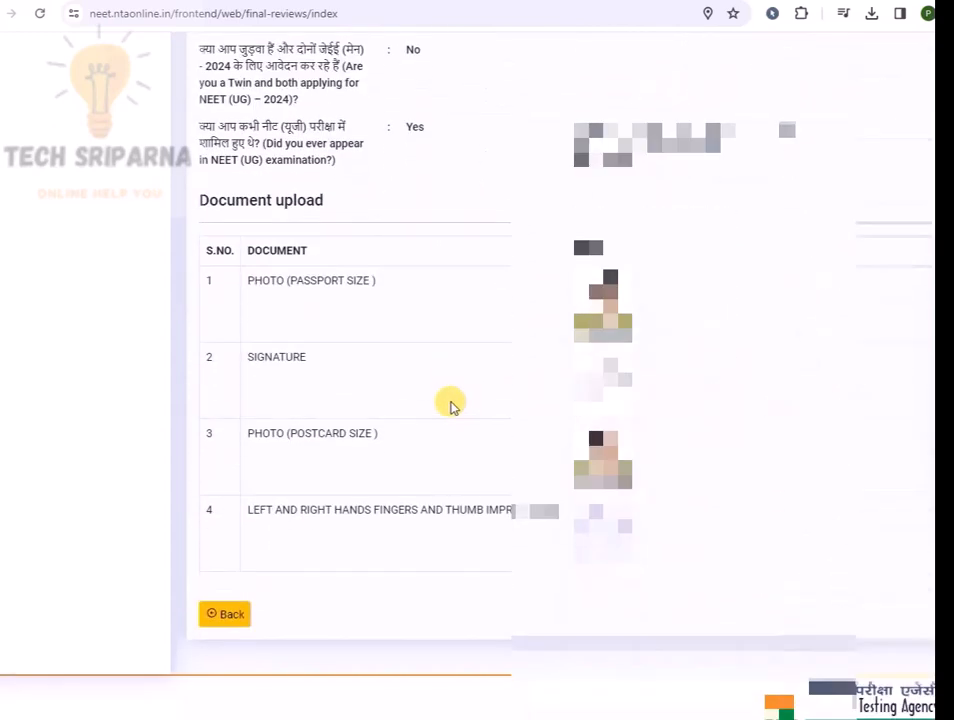
Go back to Document upload, resave the uploaded documents and dismiss the confirmation
click(226, 614)
scroll(385, 511, down, 1)
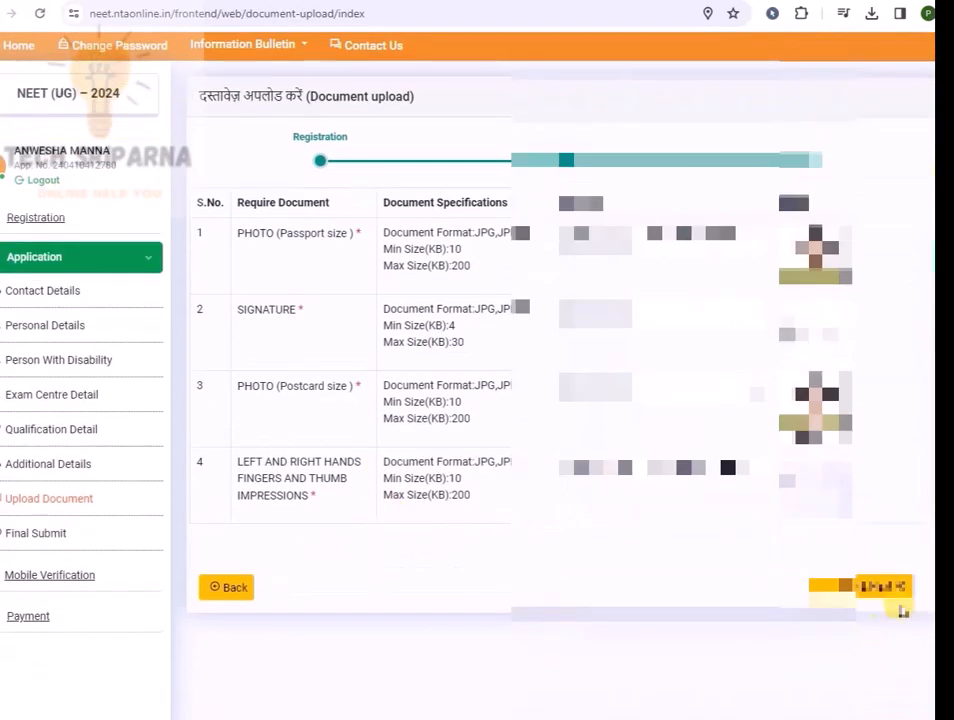
click(832, 580)
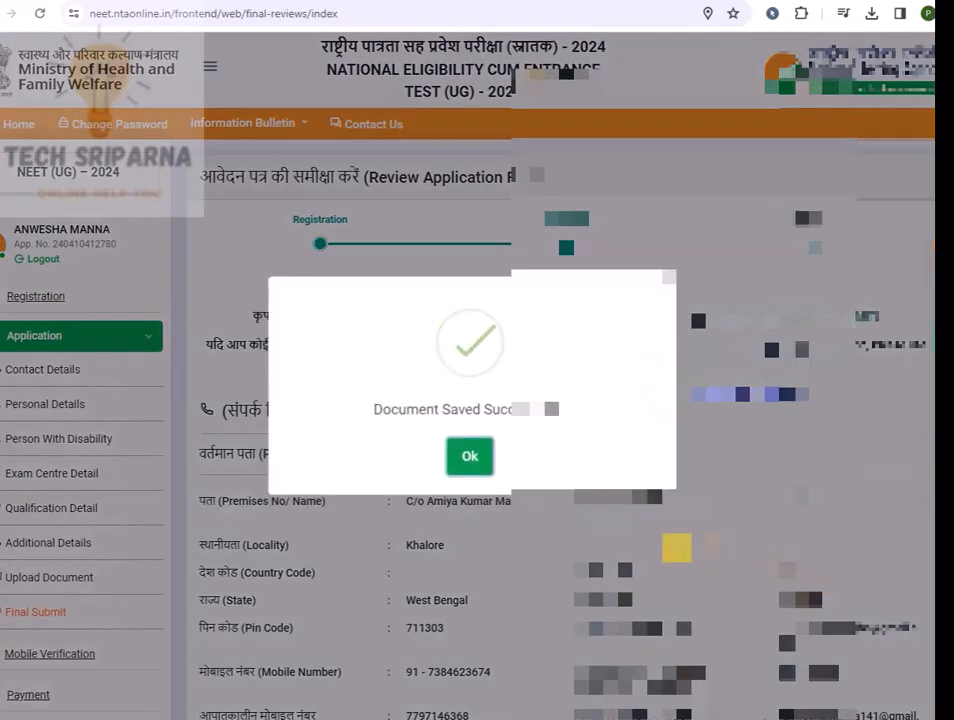
click(466, 454)
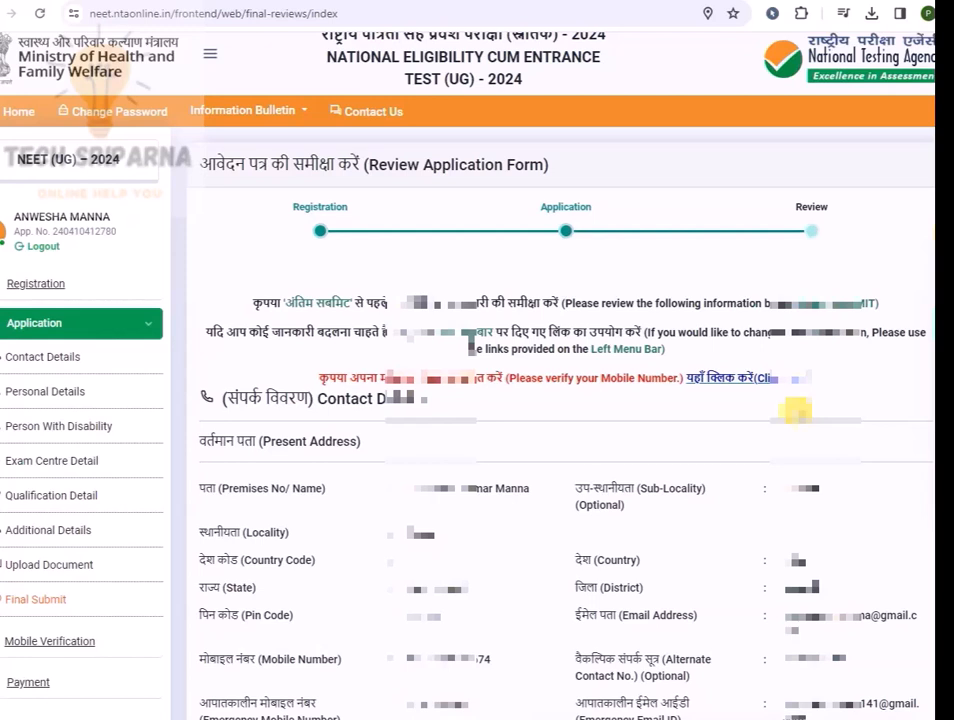
Verify the registered mobile number using the captcha and the received OTP
click(471, 256)
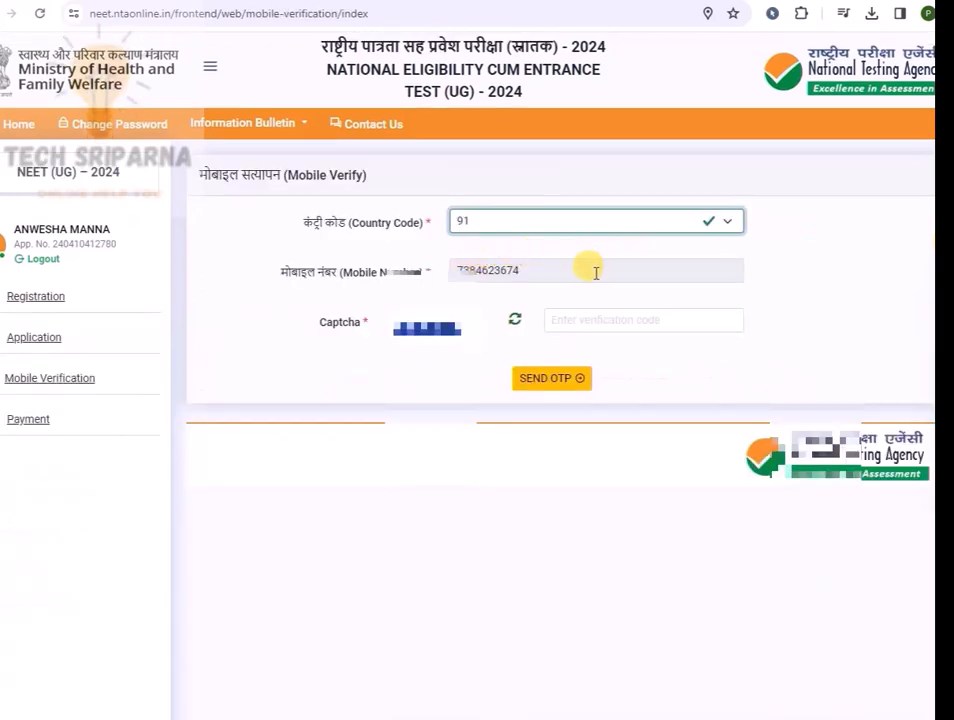
click(589, 320)
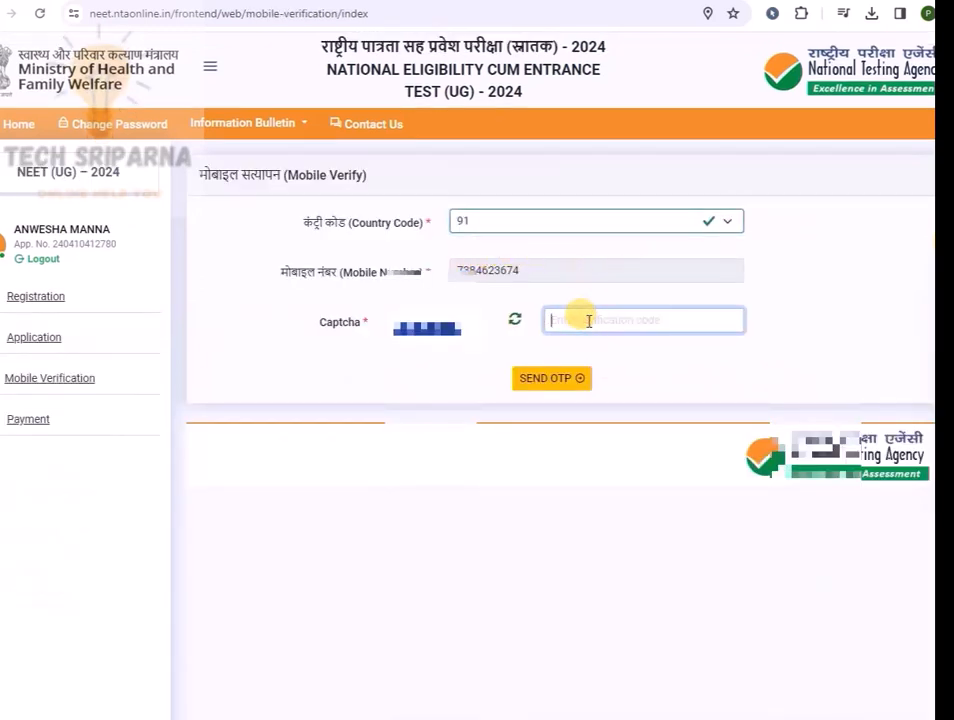
text(8)
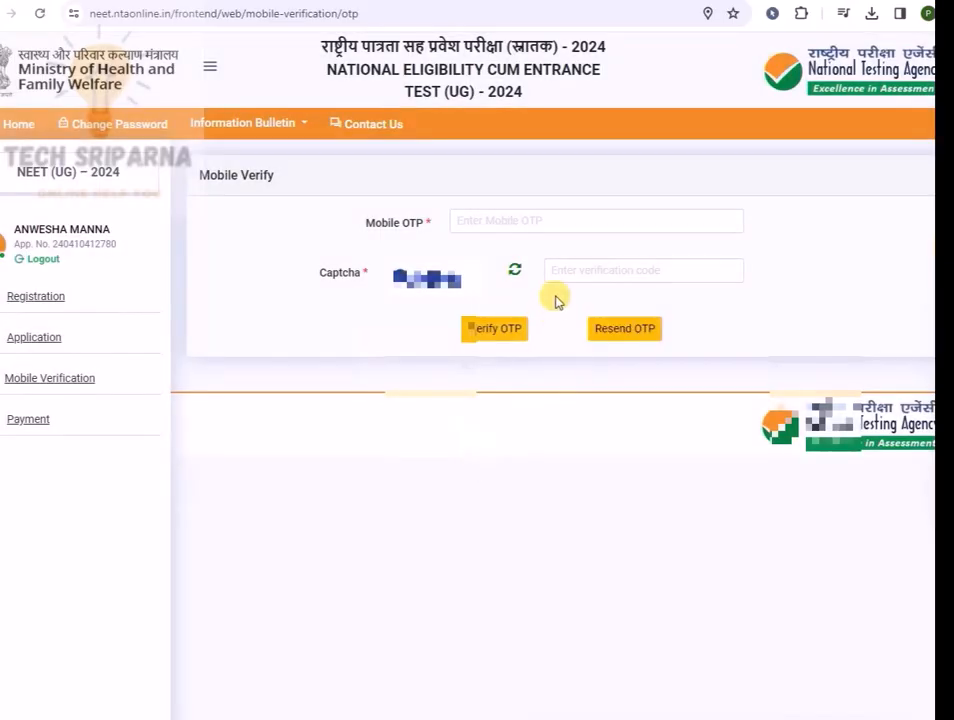
click(518, 220)
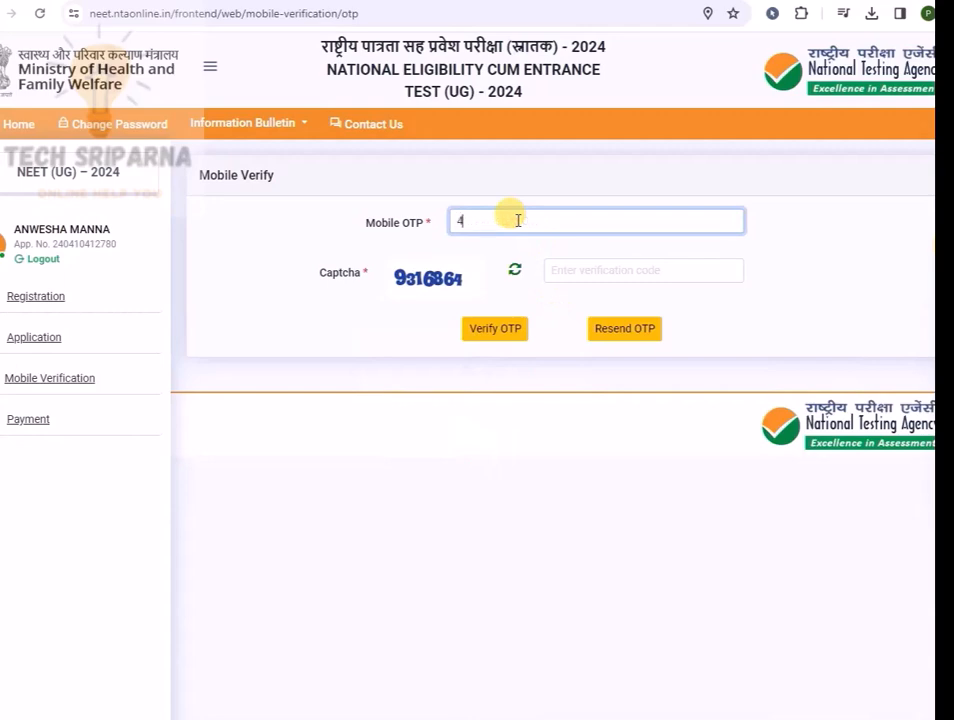
click(568, 270)
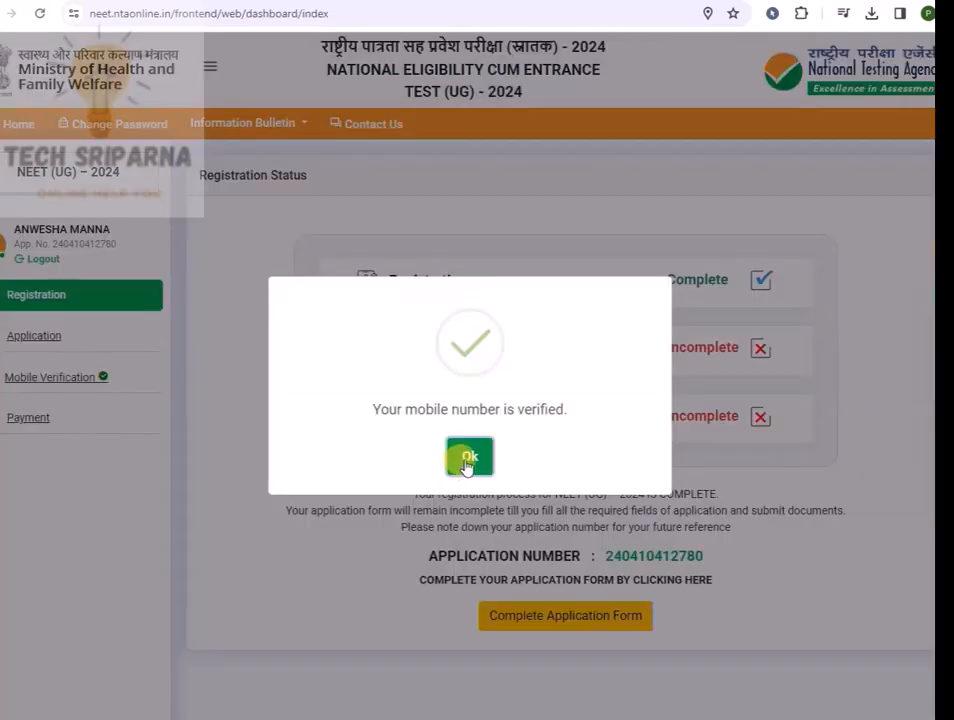
click(466, 458)
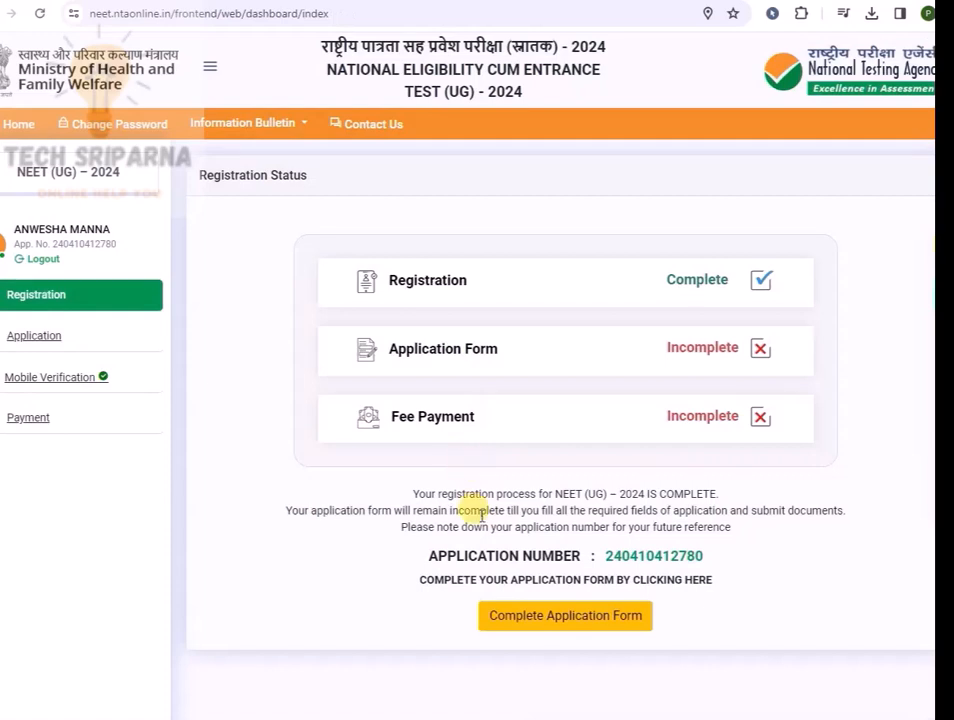
Open the completed application form and scroll through it for final review
click(554, 619)
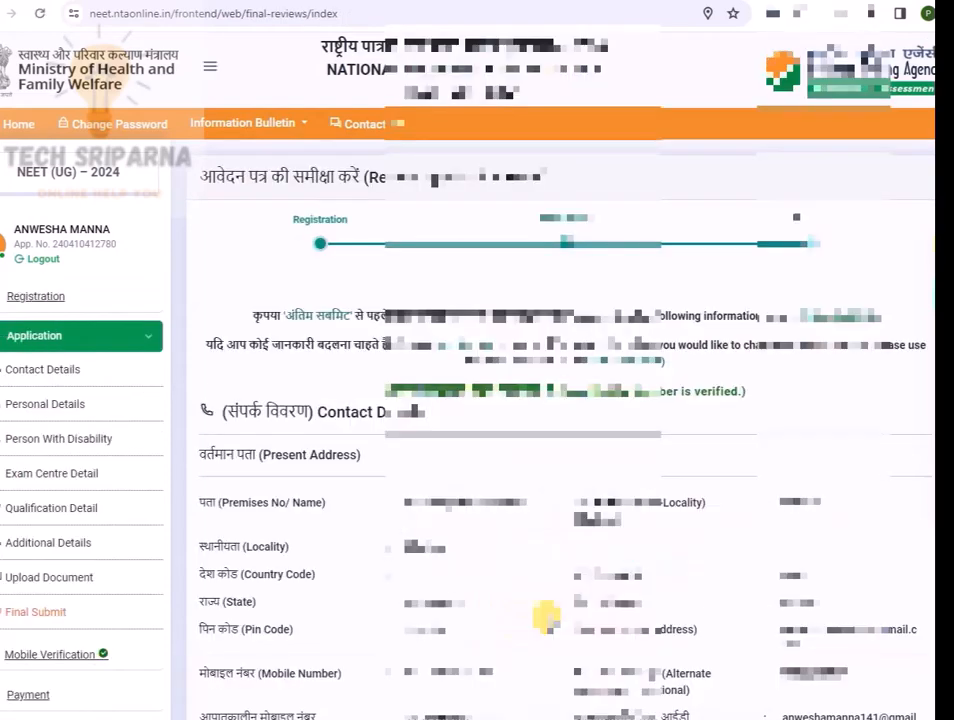
scroll(556, 484, down, 20)
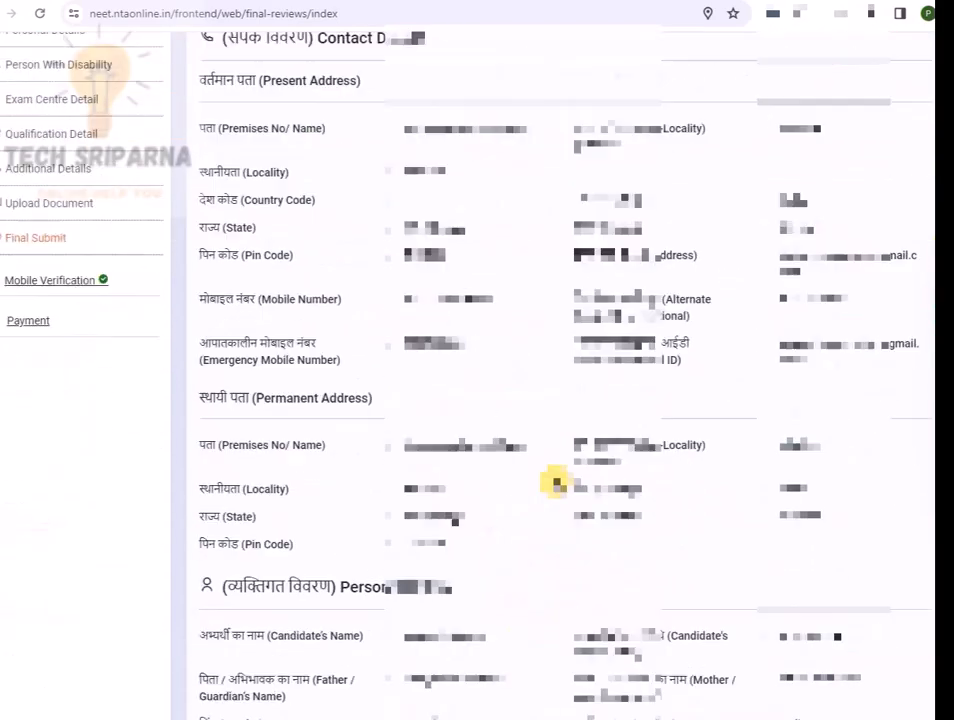
scroll(556, 484, down, 10)
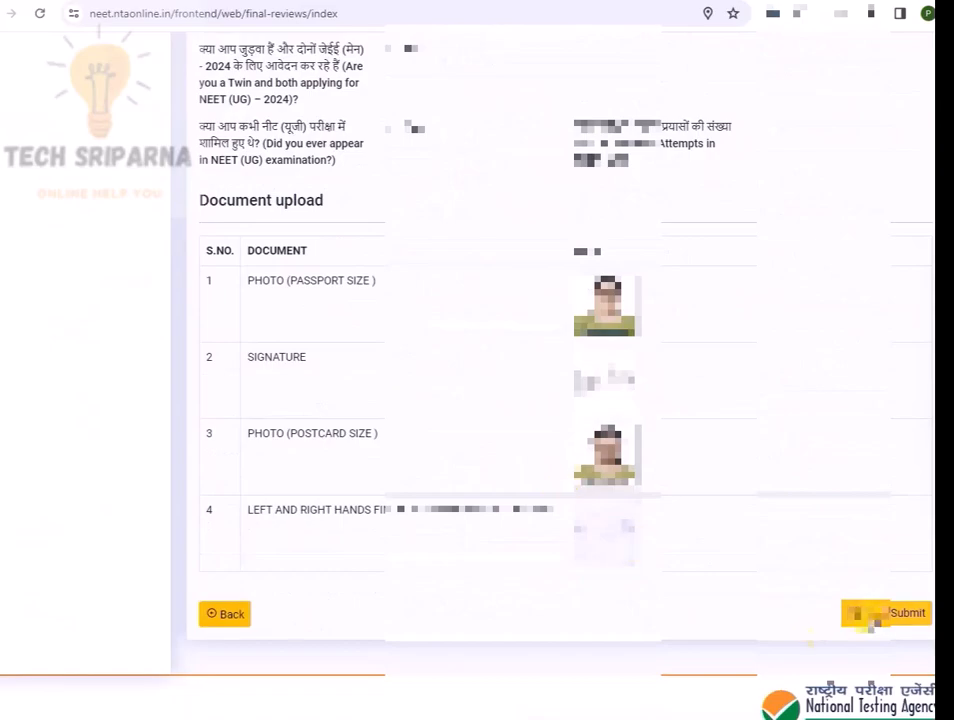
scroll(757, 587, up, 20)
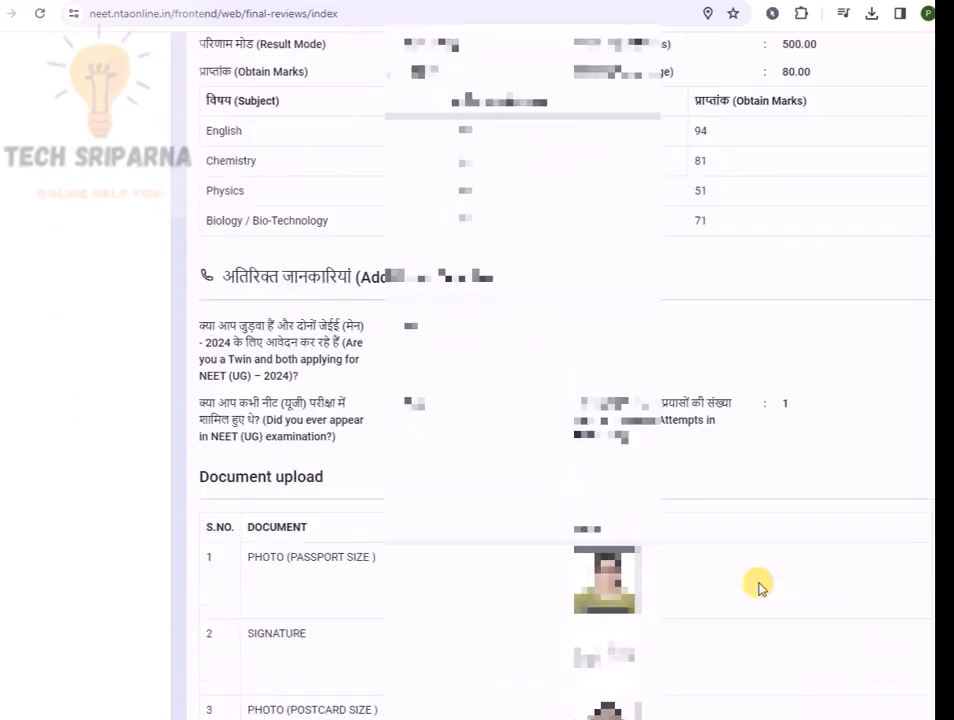
scroll(757, 583, up, 5)
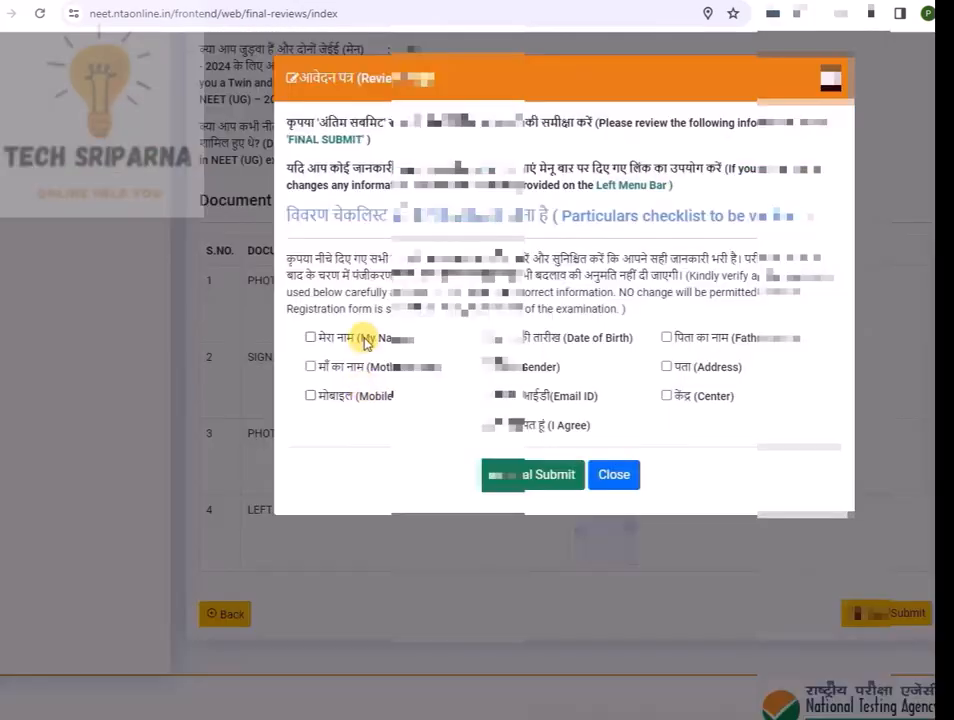
Tick name, parents, mobile, birth date, gender, email, address, centre and I Agree, then final-submit
click(350, 338)
click(342, 367)
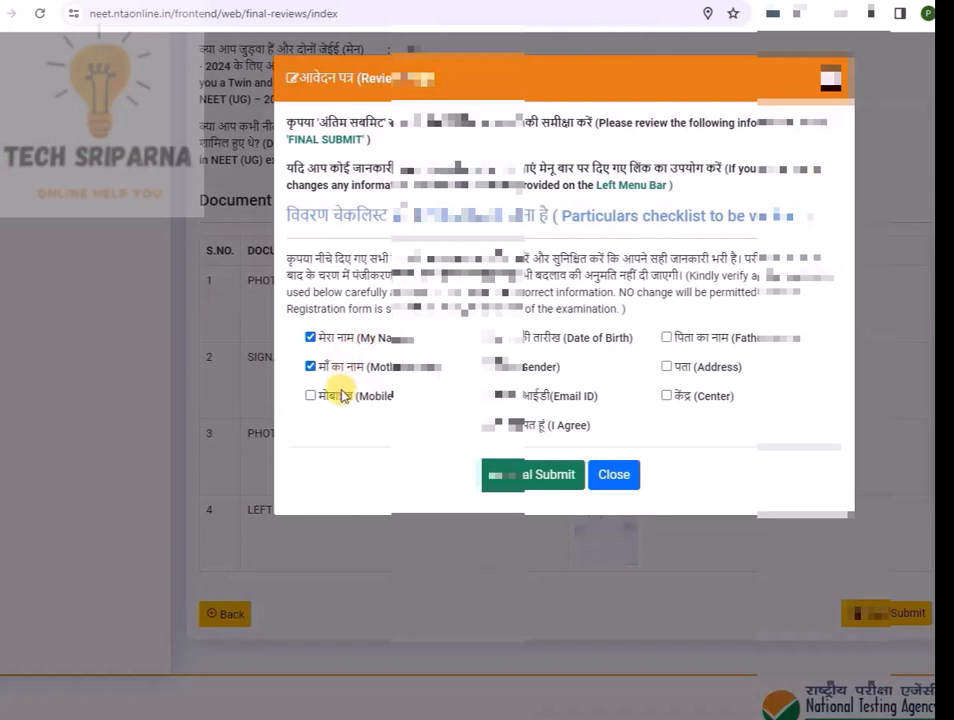
click(341, 396)
click(547, 338)
click(537, 369)
click(547, 397)
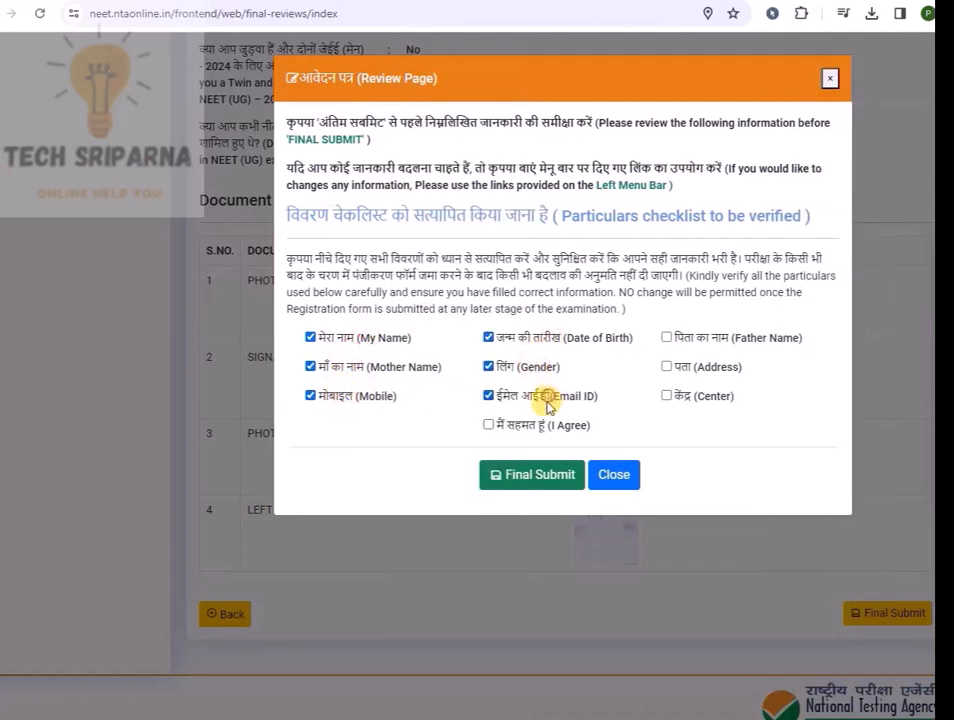
click(541, 425)
click(719, 337)
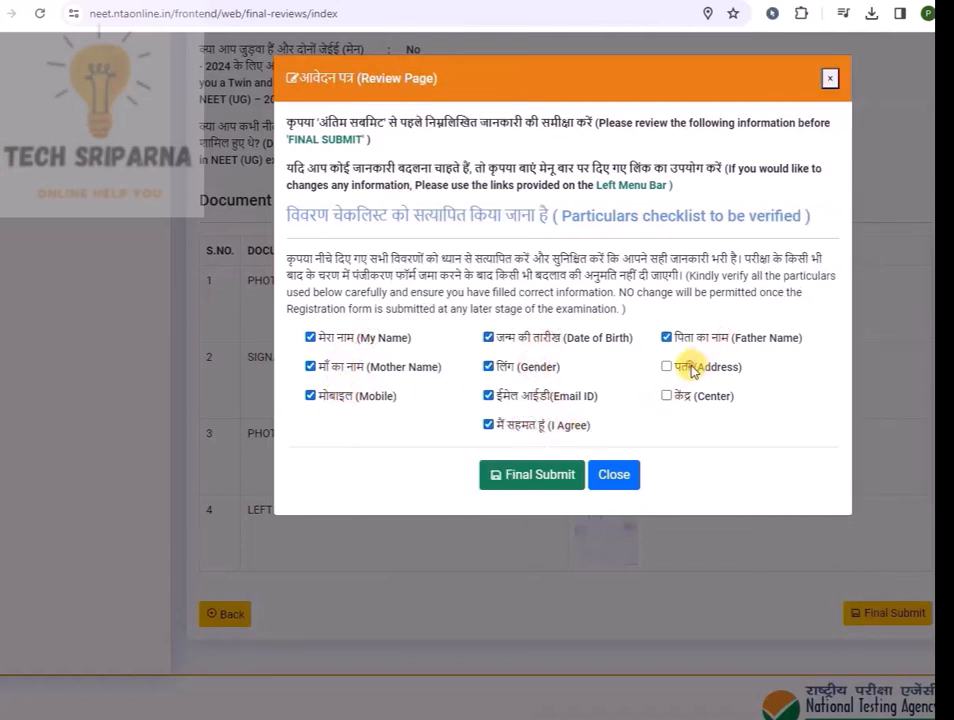
click(705, 367)
click(712, 396)
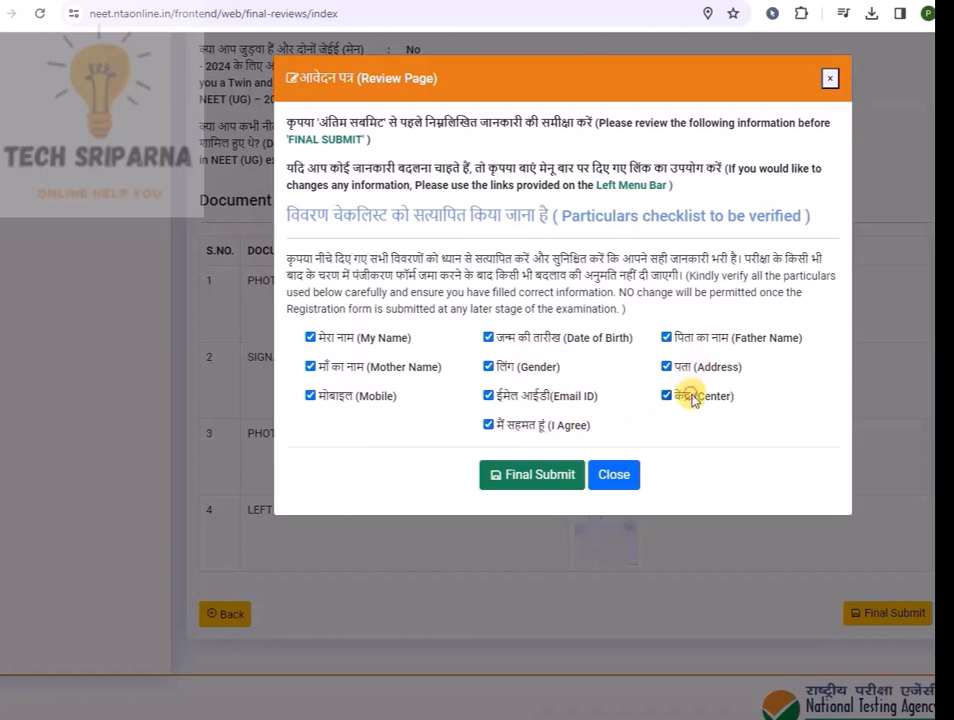
click(540, 484)
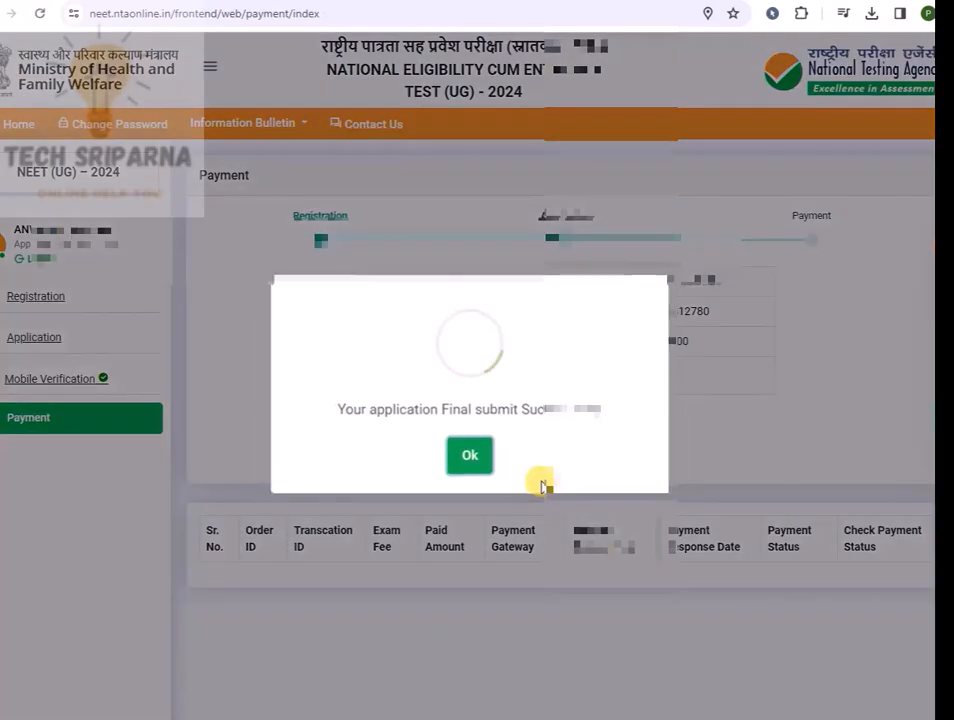
Dismiss the success message and pay the INR 1600 fee through the HDFC gateway
click(470, 457)
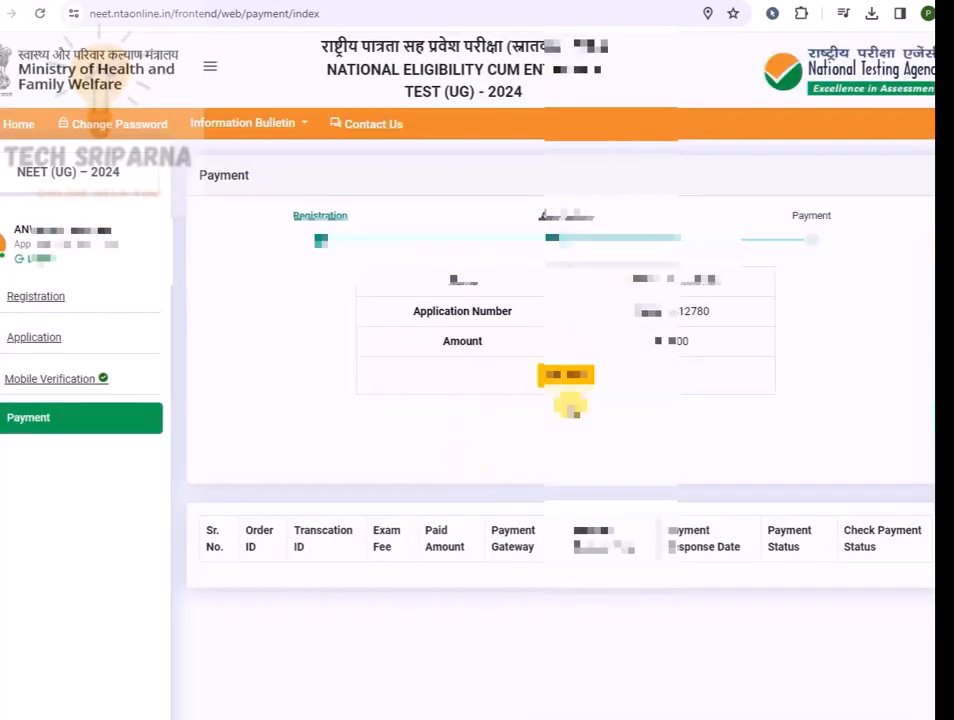
click(566, 376)
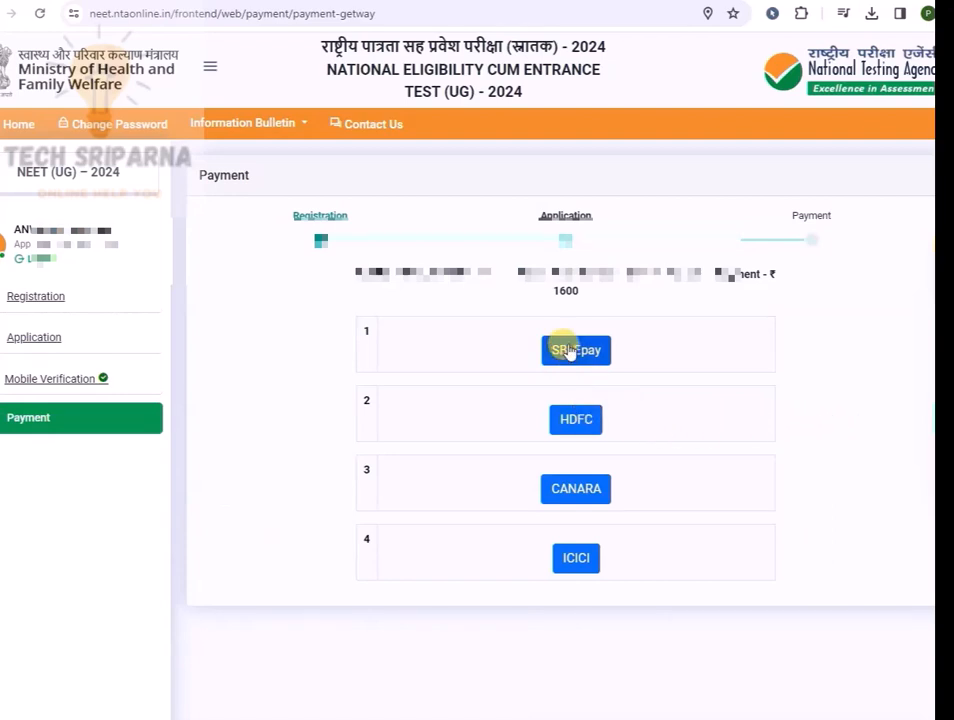
click(575, 420)
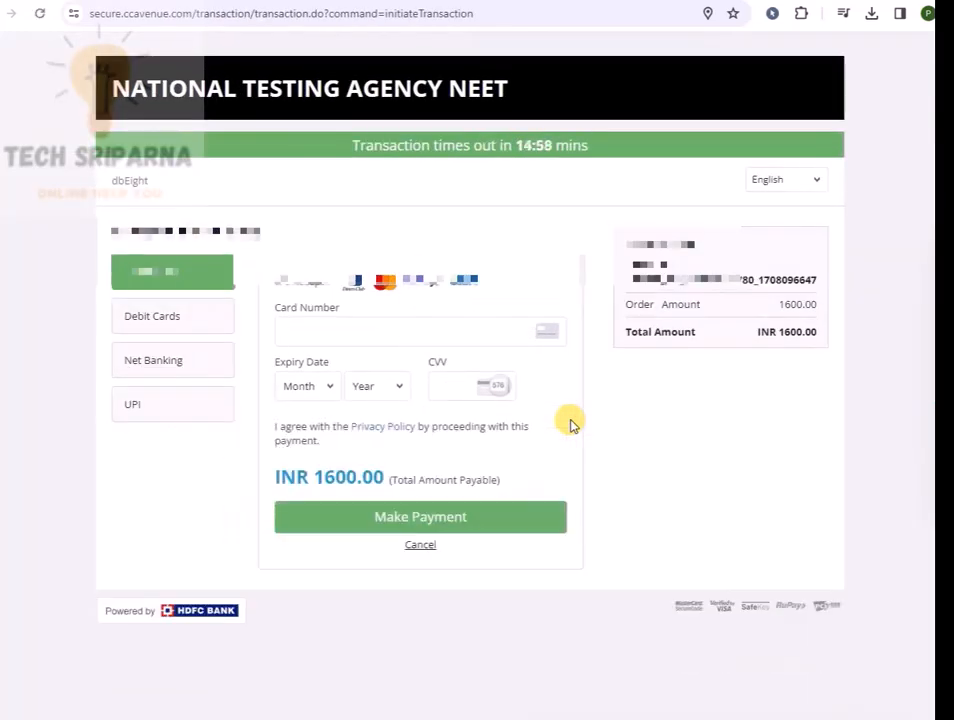
Pay the INR 1600 fee by UPI QR code and dismiss the success message
click(154, 406)
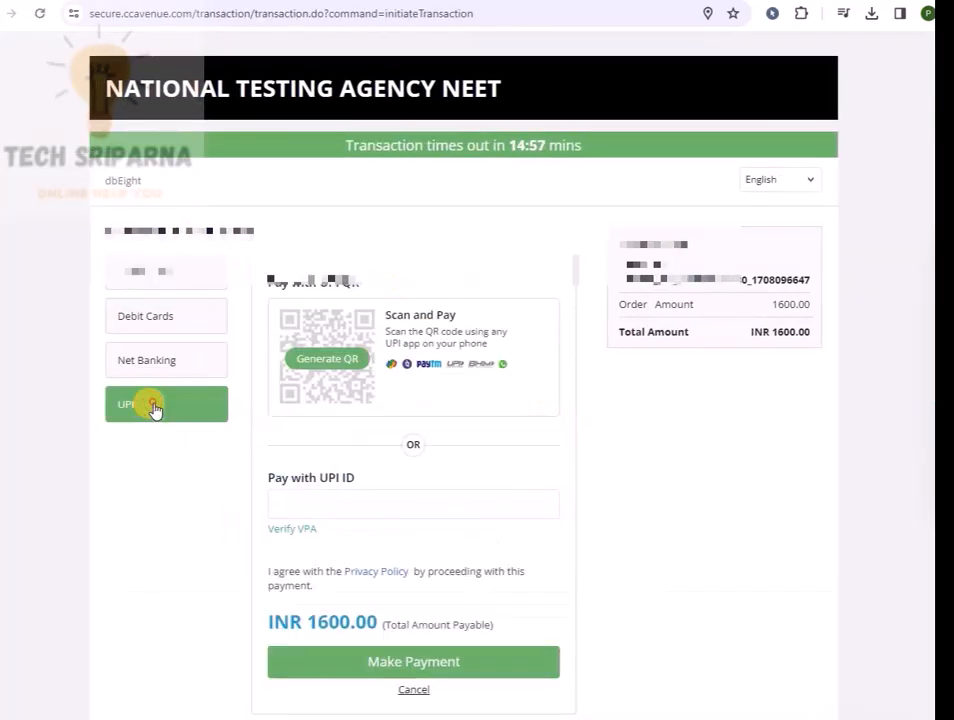
click(322, 358)
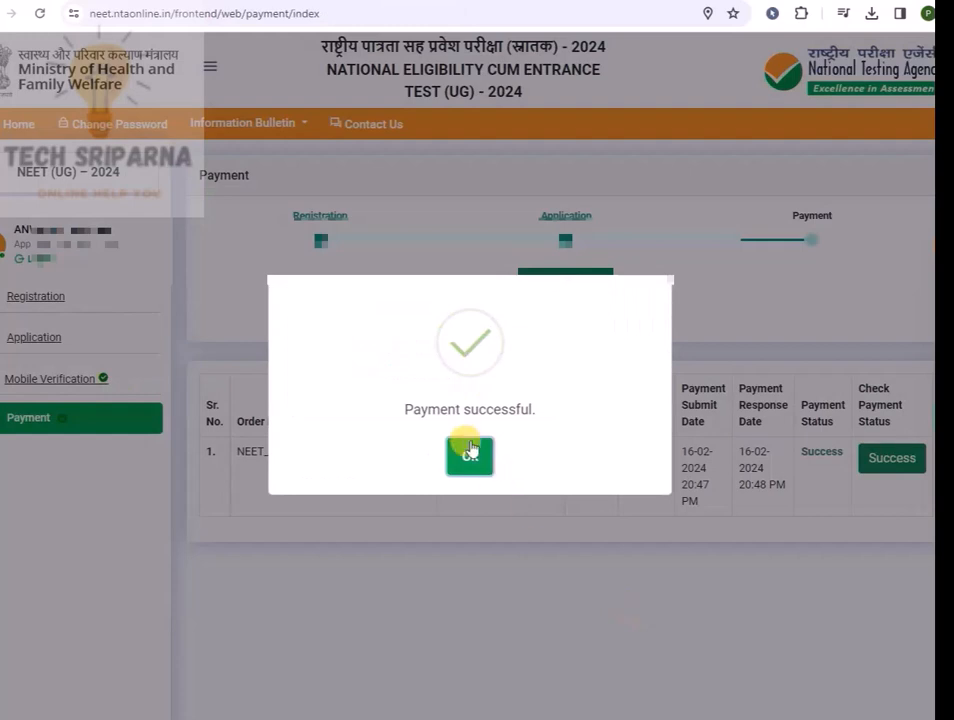
click(467, 452)
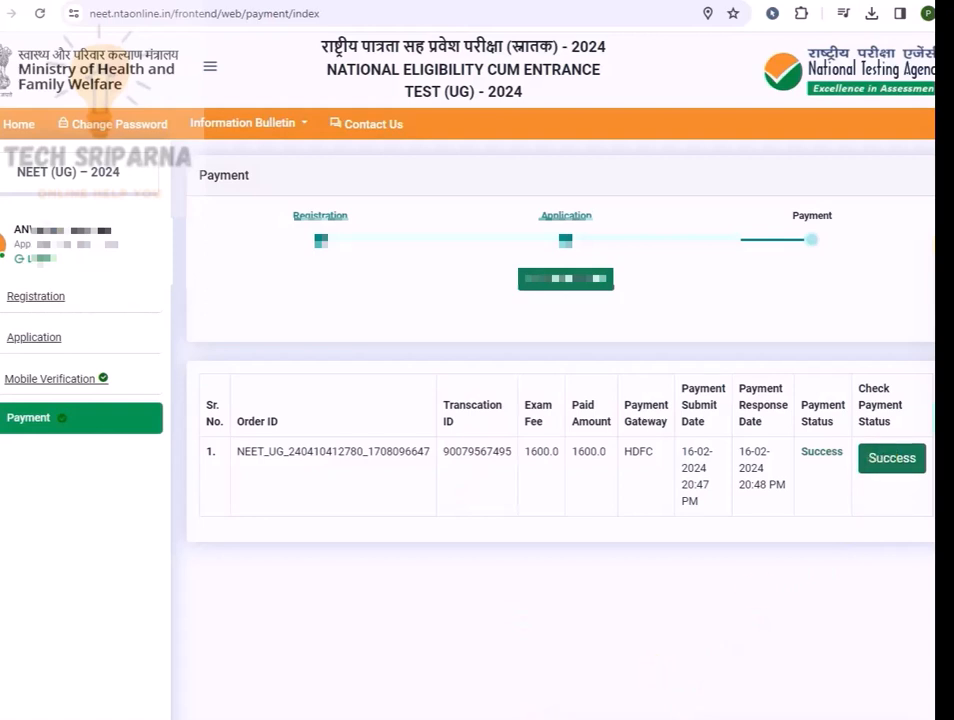
Recheck the payment status, then download and open the application form PDF
click(888, 458)
click(565, 280)
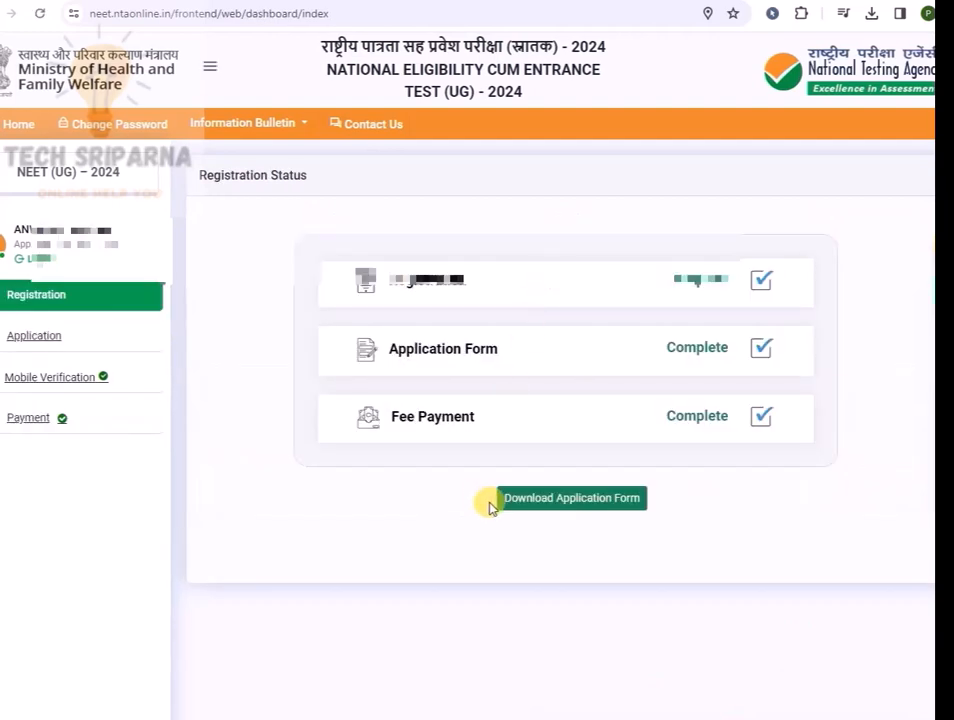
click(564, 507)
click(826, 64)
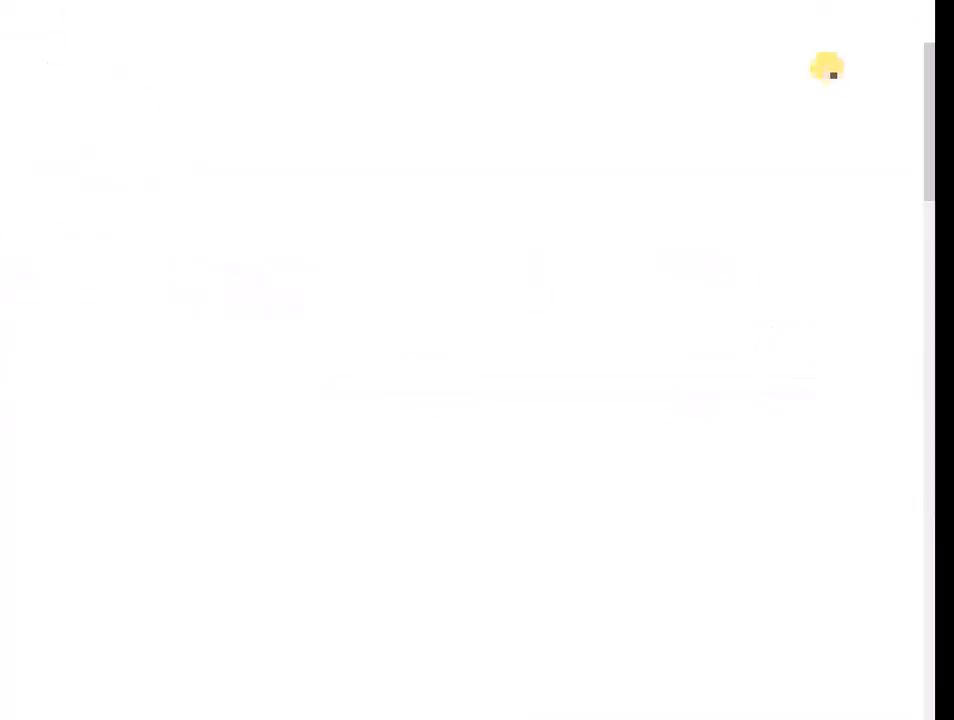
scroll(690, 208, down, 5)
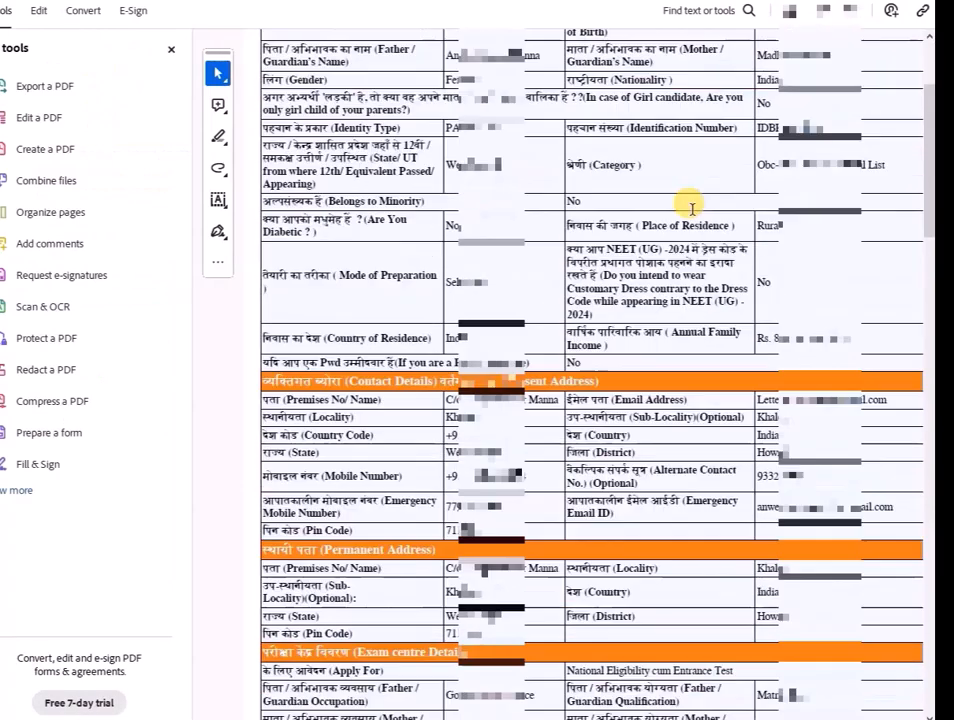